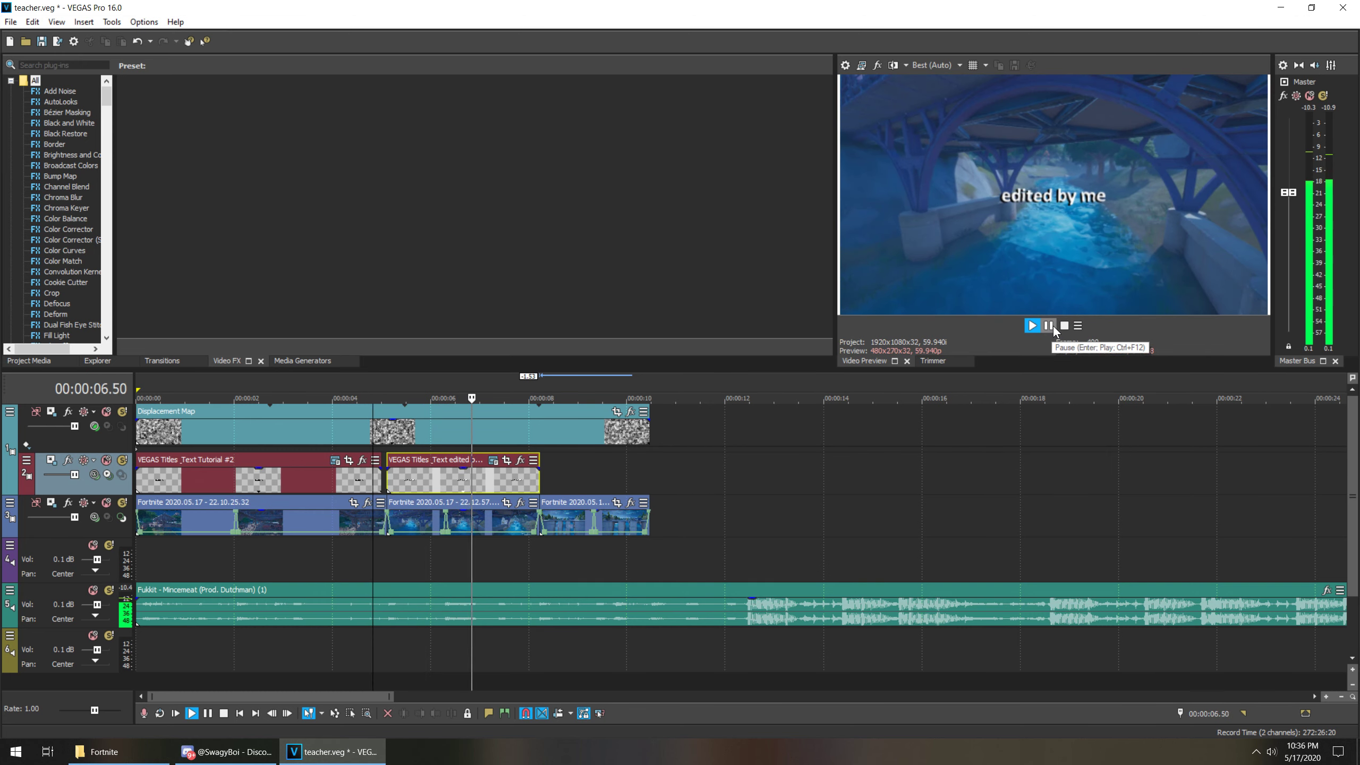
- Place the playhead at 8.13 s, just after the second title
left_click(544, 476)
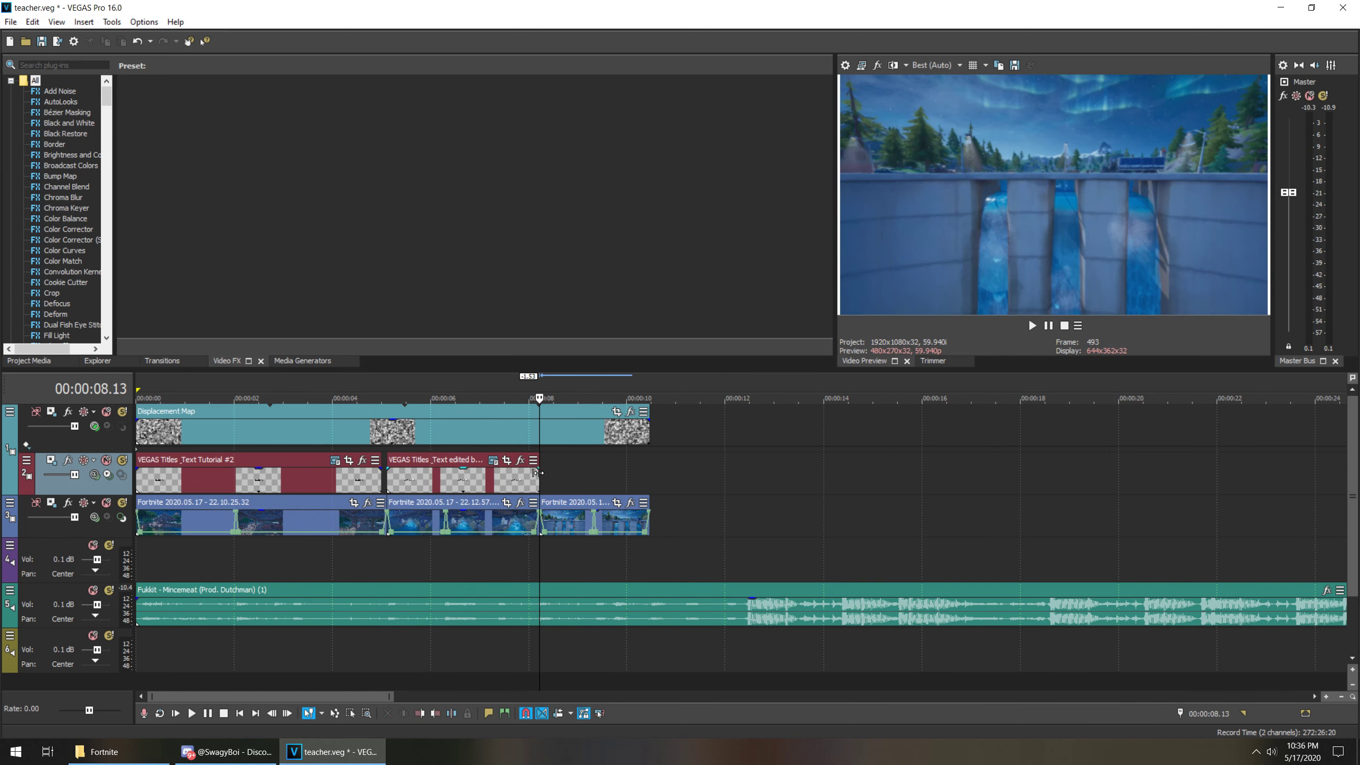
- Create a VEGAS Titles & Text event reading 'enjoy' with the Jitter Intro preset
left_click(84, 21)
left_click(122, 213)
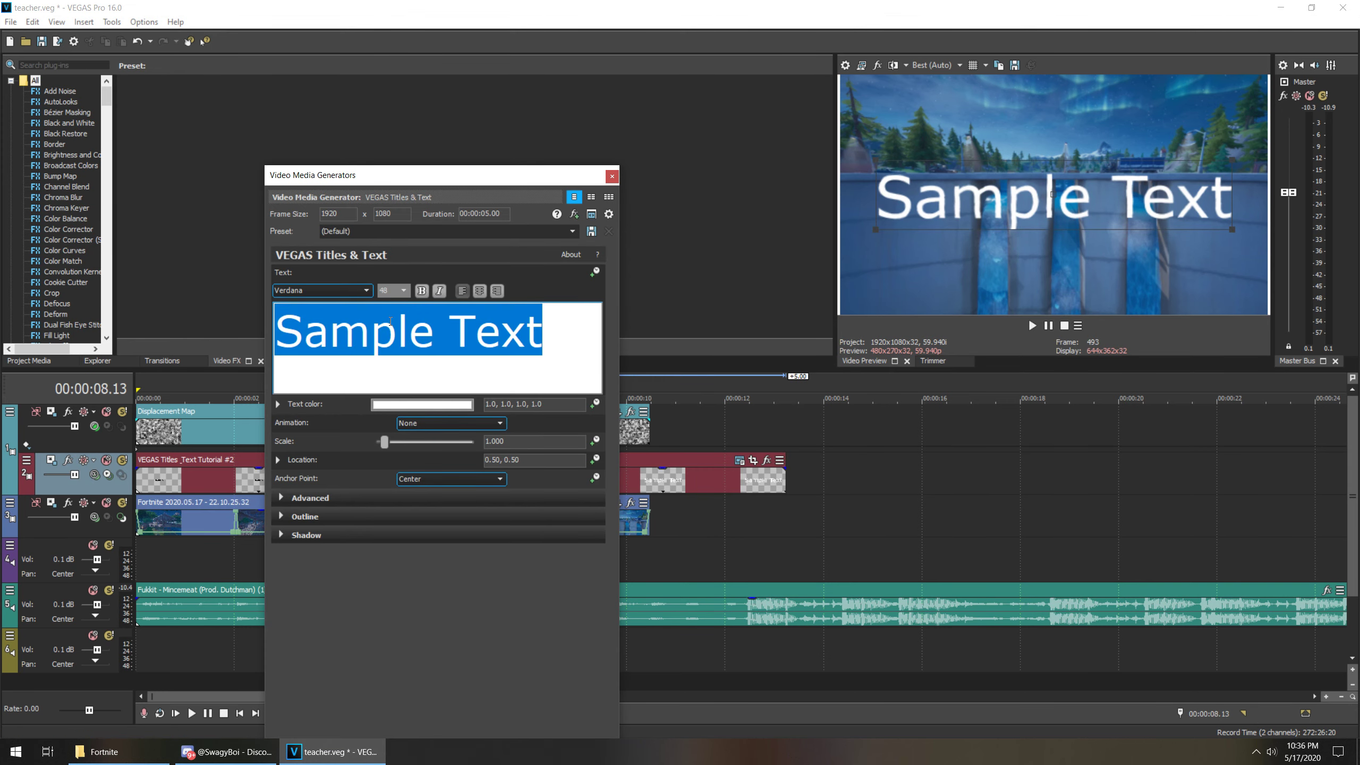
type("eniy")
key("BackSpace")
key("BackSpace")
type("joy")
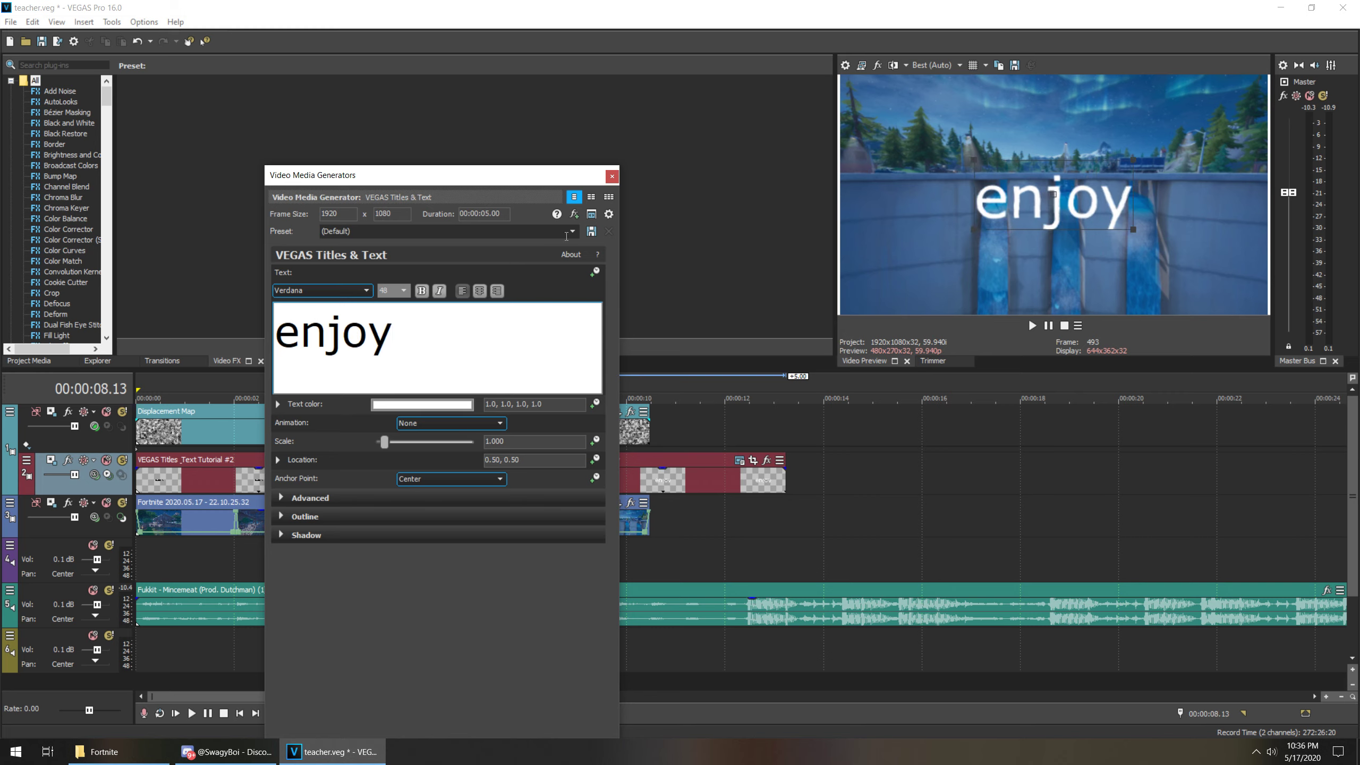
left_click(568, 231)
left_click(344, 487)
type("enjoy")
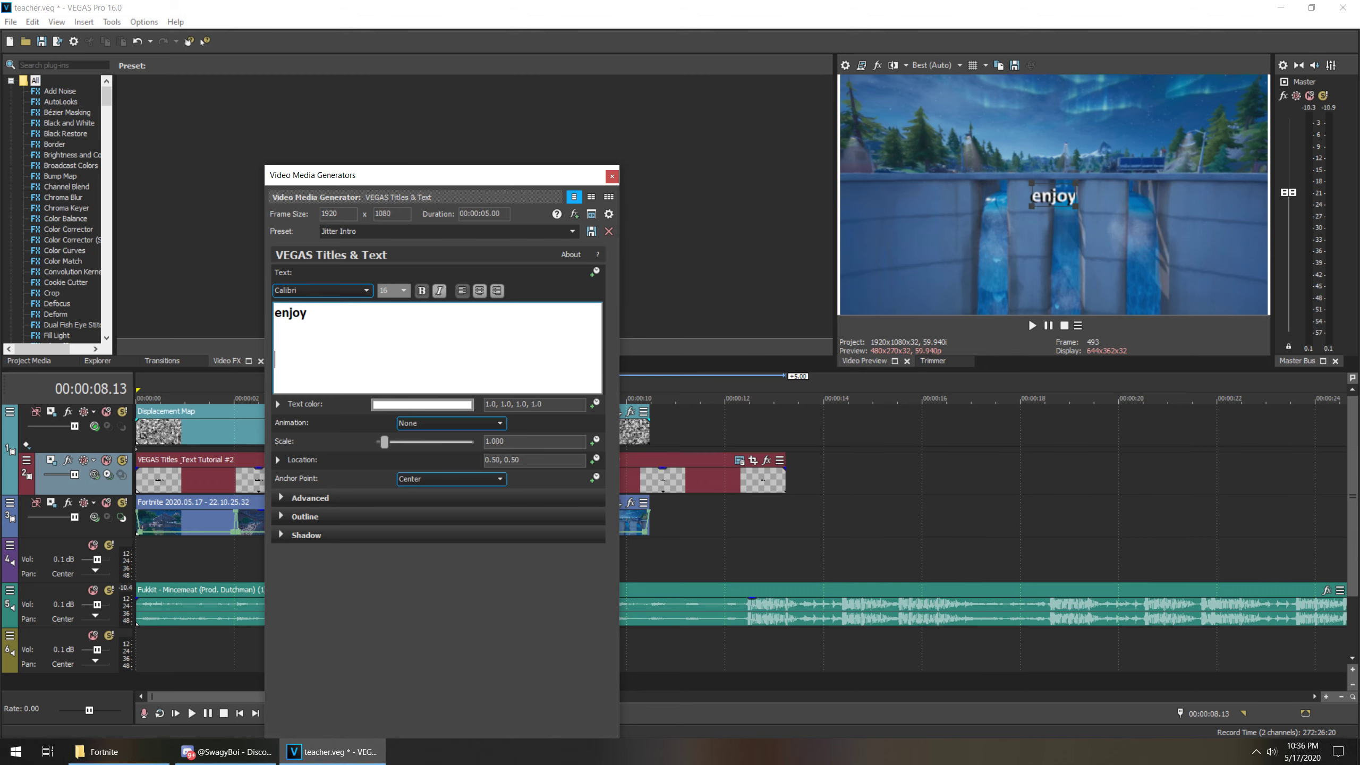
- Save the project and trim the enjoy title to end with the gameplay clips
key("ctrl+s")
left_click(611, 176)
left_click_drag(783, 481, 650, 480)
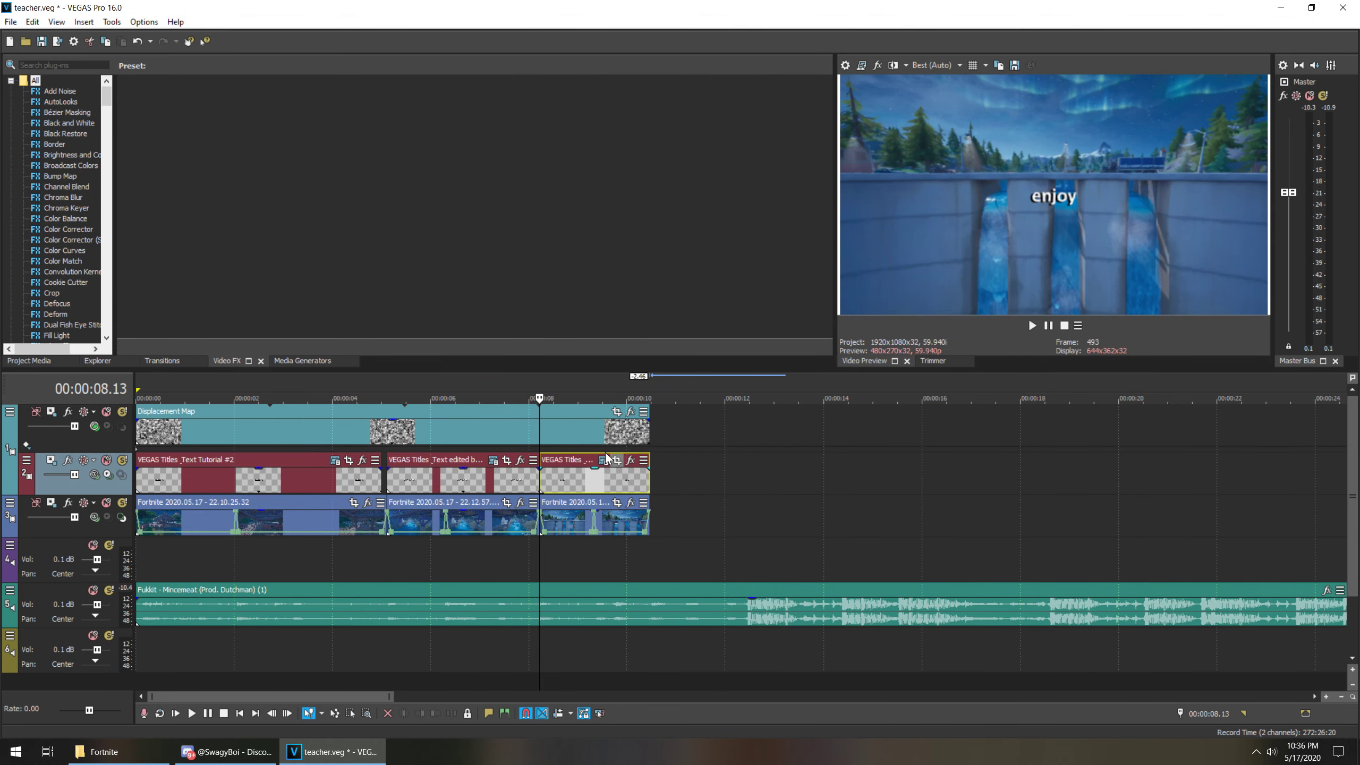
left_click_drag(382, 481, 385, 481)
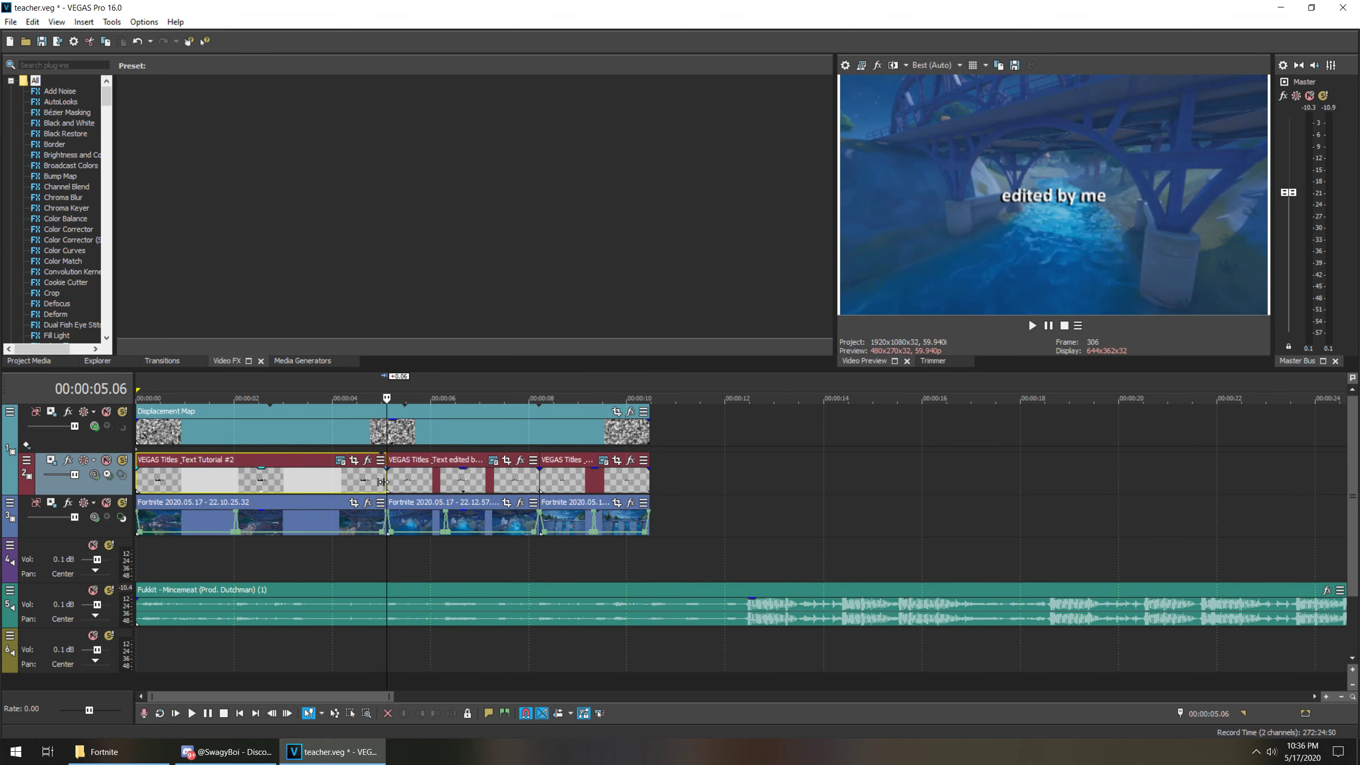
- Review the titles and park the playhead at 3.40 s on the Tutorial #2 title
left_click(238, 487)
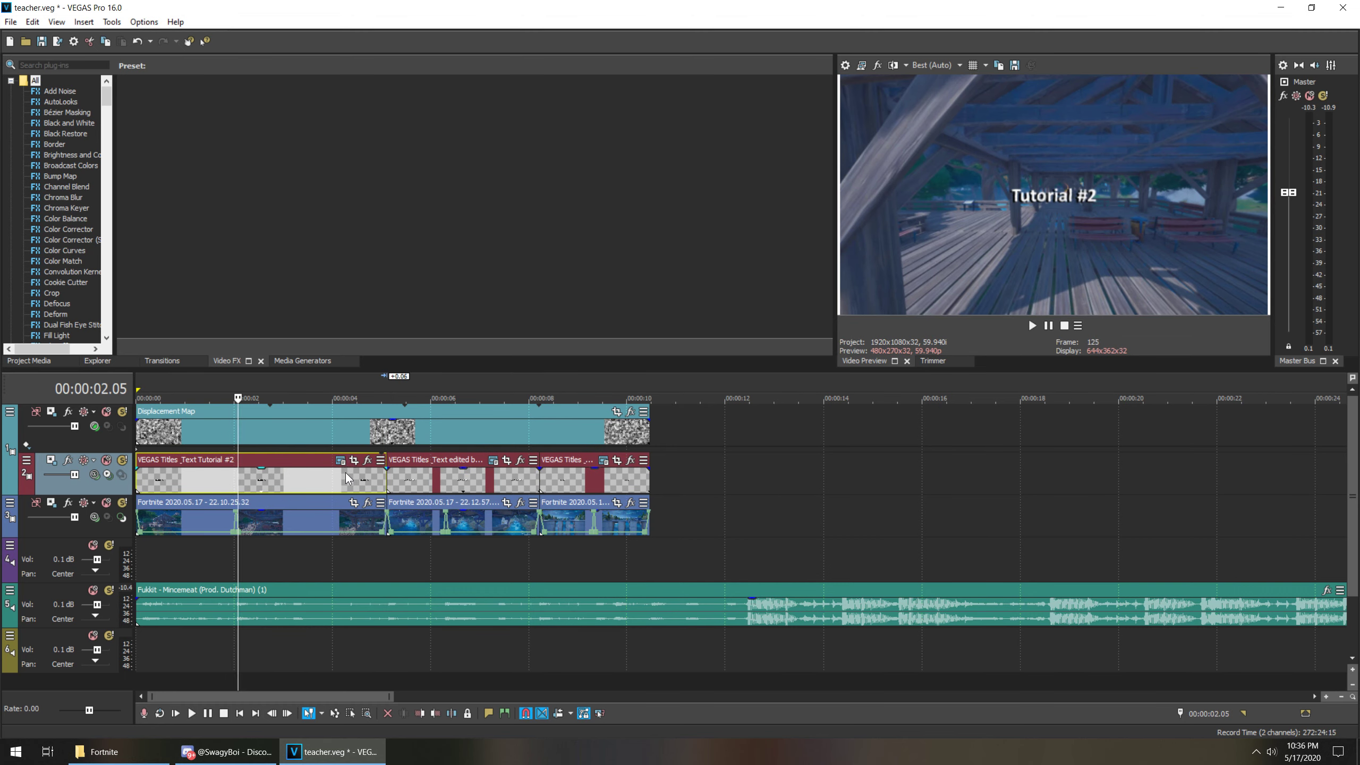
left_click(613, 489)
left_click(435, 475)
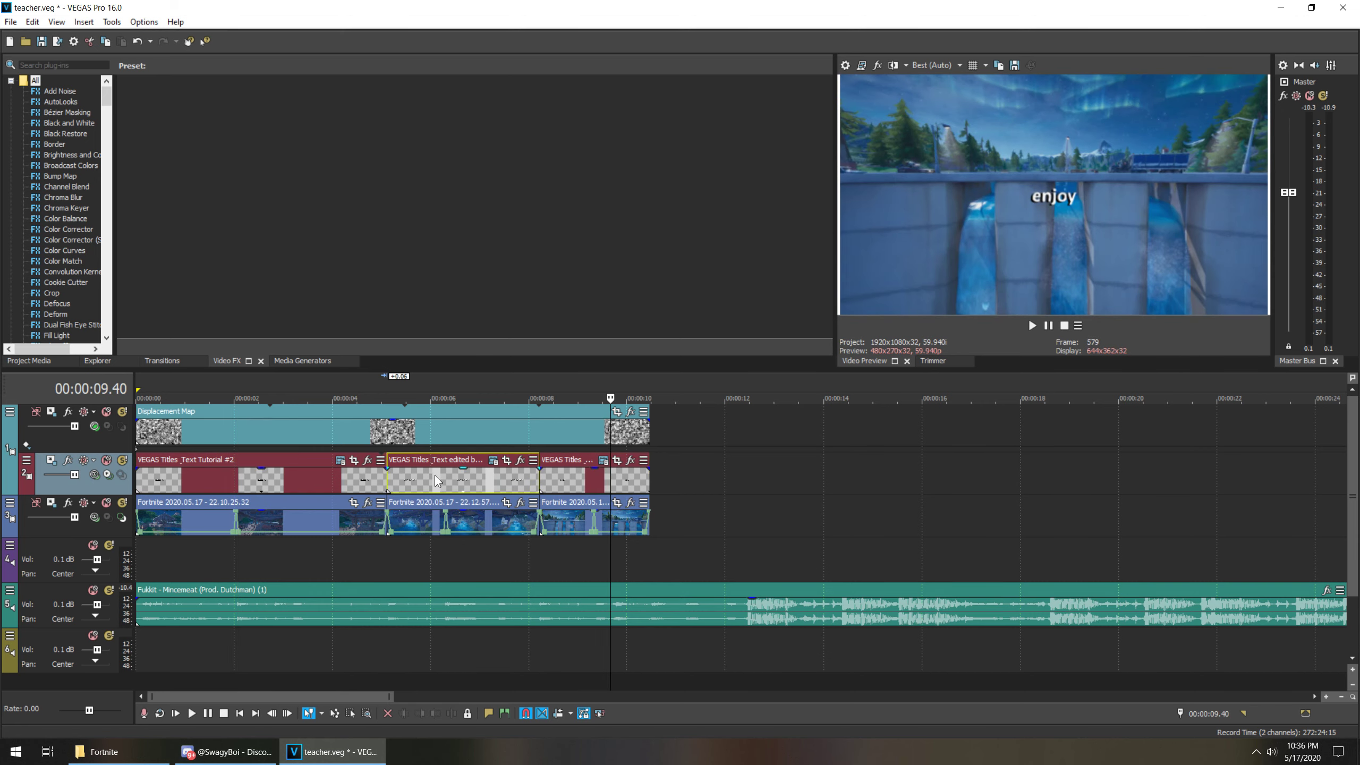
left_click(360, 479)
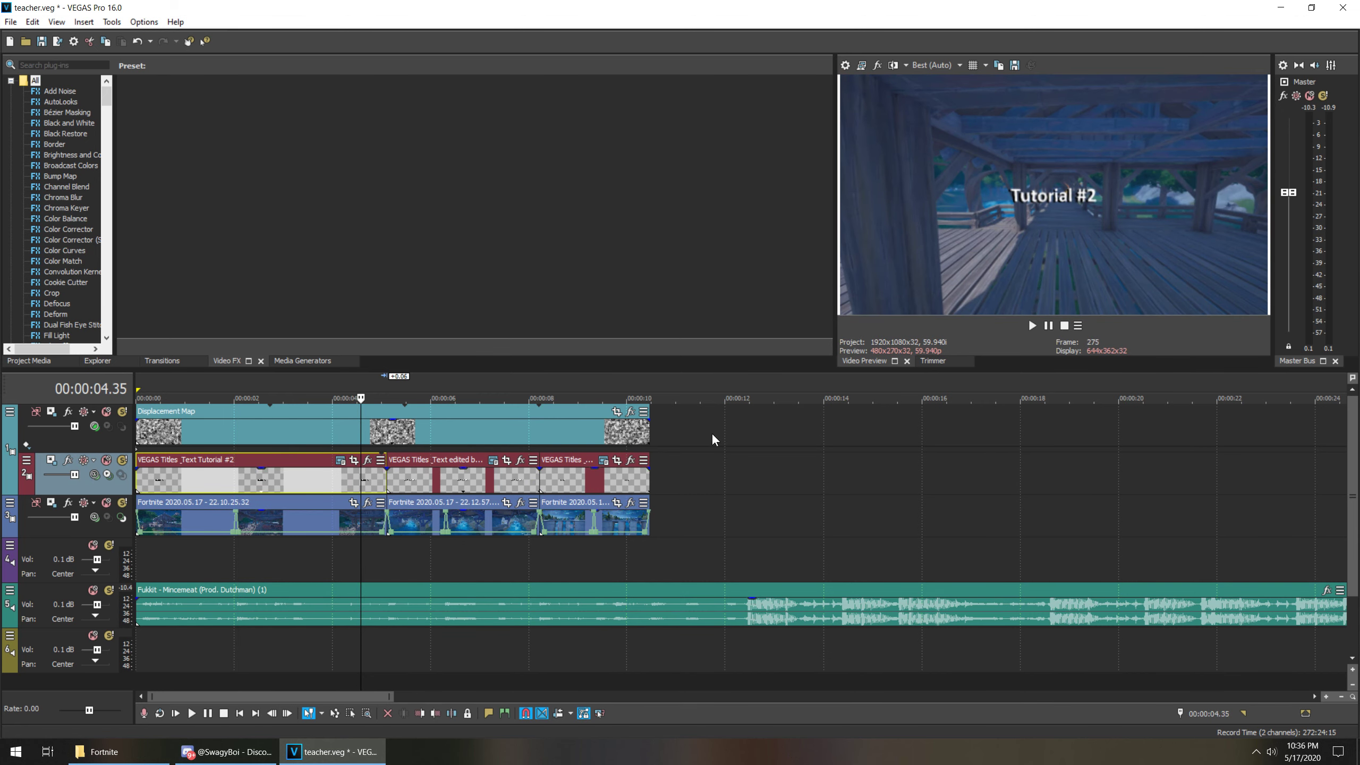
left_click(450, 478)
left_click(317, 478)
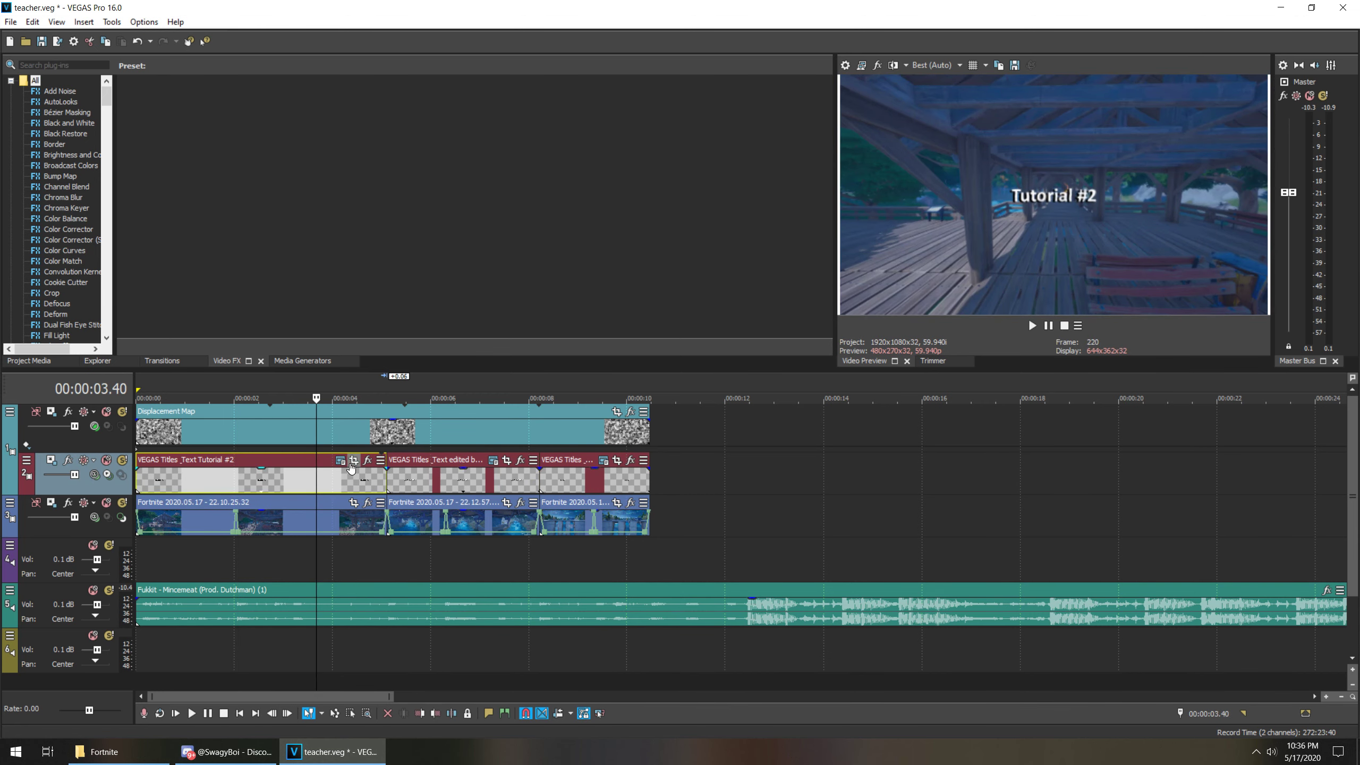
- Enable masking in Tutorial #2's Pan/Crop and switch to the rectangle mask tool
left_click(353, 459)
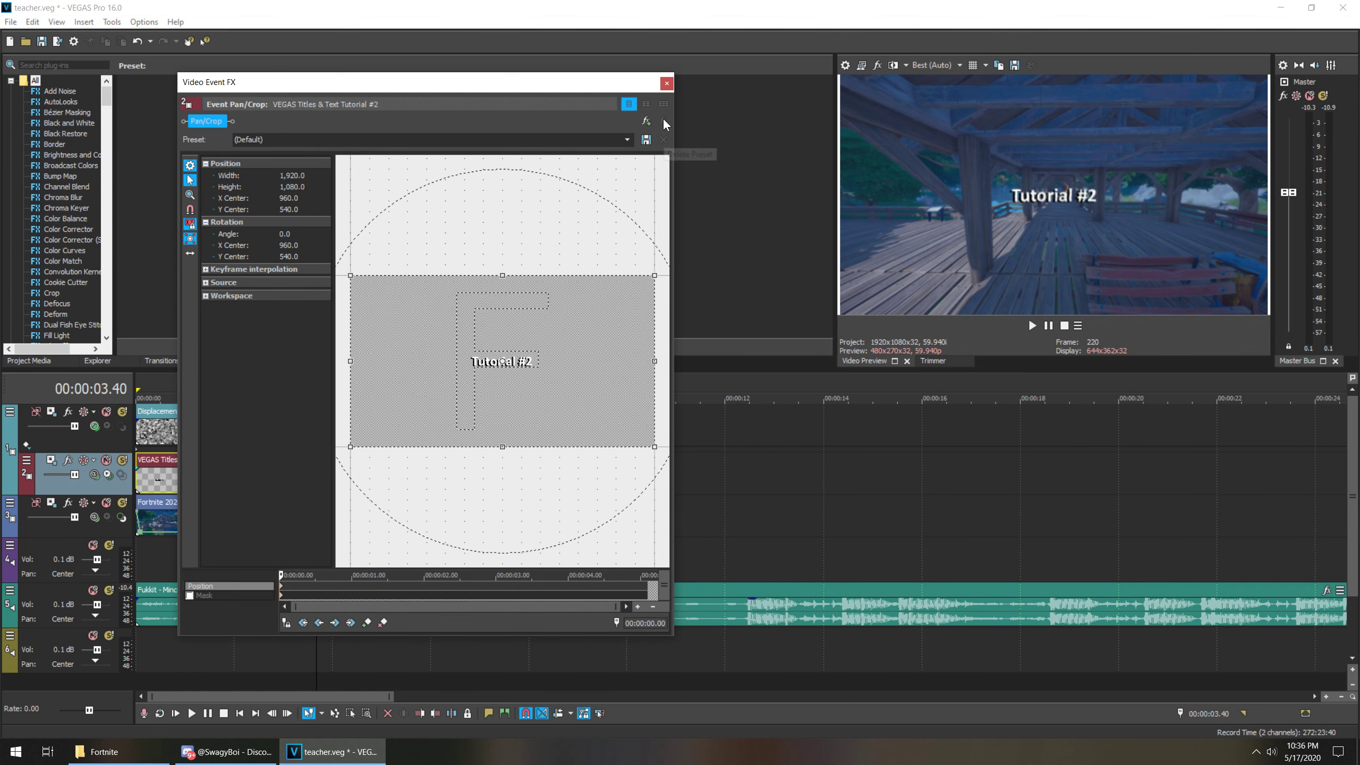
left_click(666, 83)
left_click(354, 461)
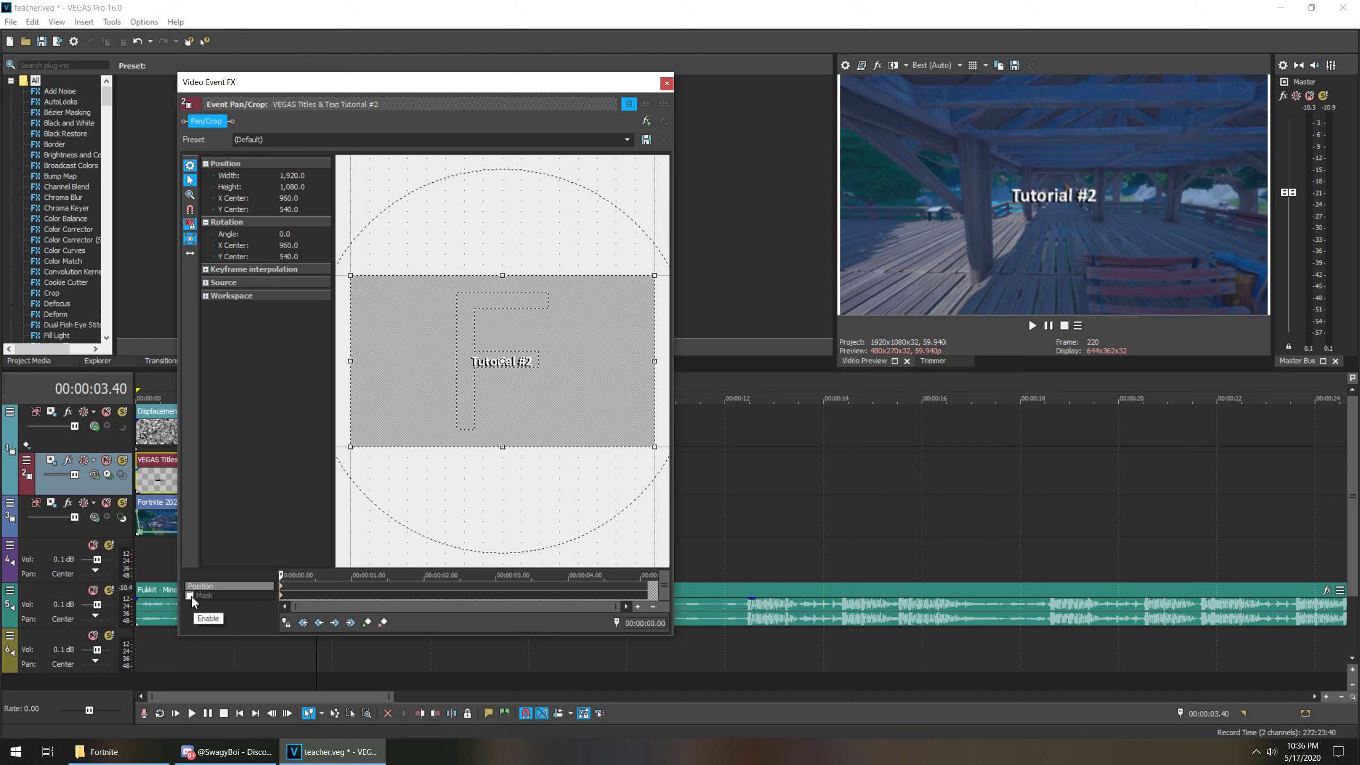
left_click(189, 595)
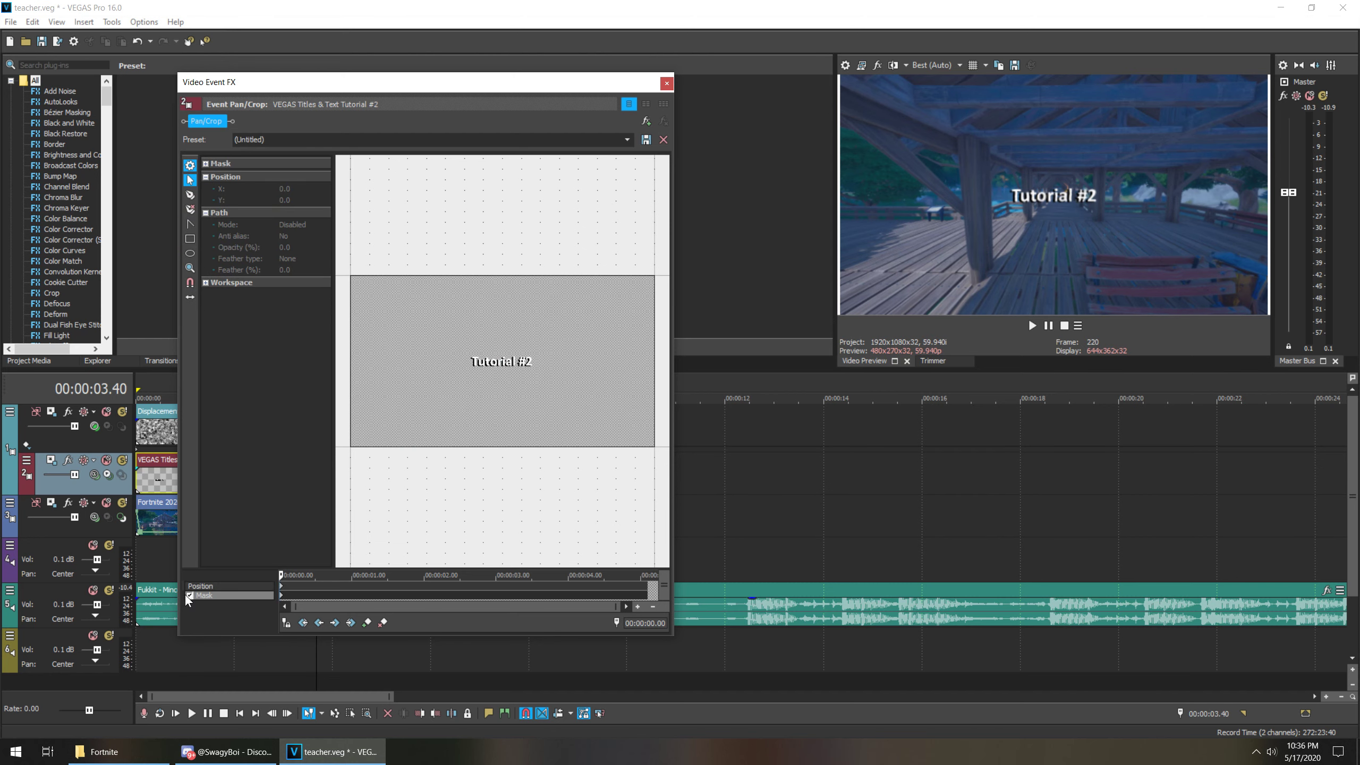
left_click(191, 239)
- Draw a rectangle mask near 3.2 s and widen it across the whole title
scroll(477, 404, "up", 5)
scroll(399, 343, "up", 1)
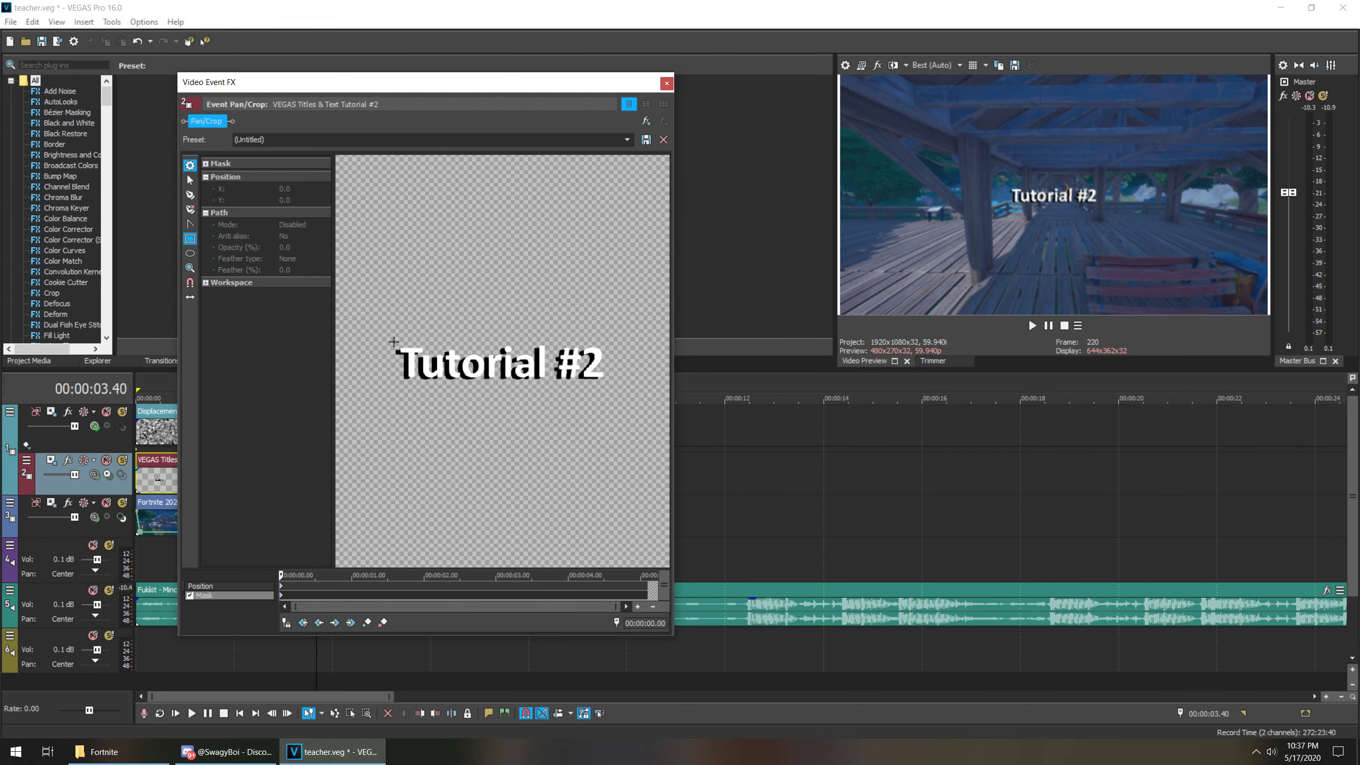
left_click_drag(283, 575, 201, 532)
left_click_drag(373, 324, 392, 408)
left_click_drag(281, 576, 530, 566)
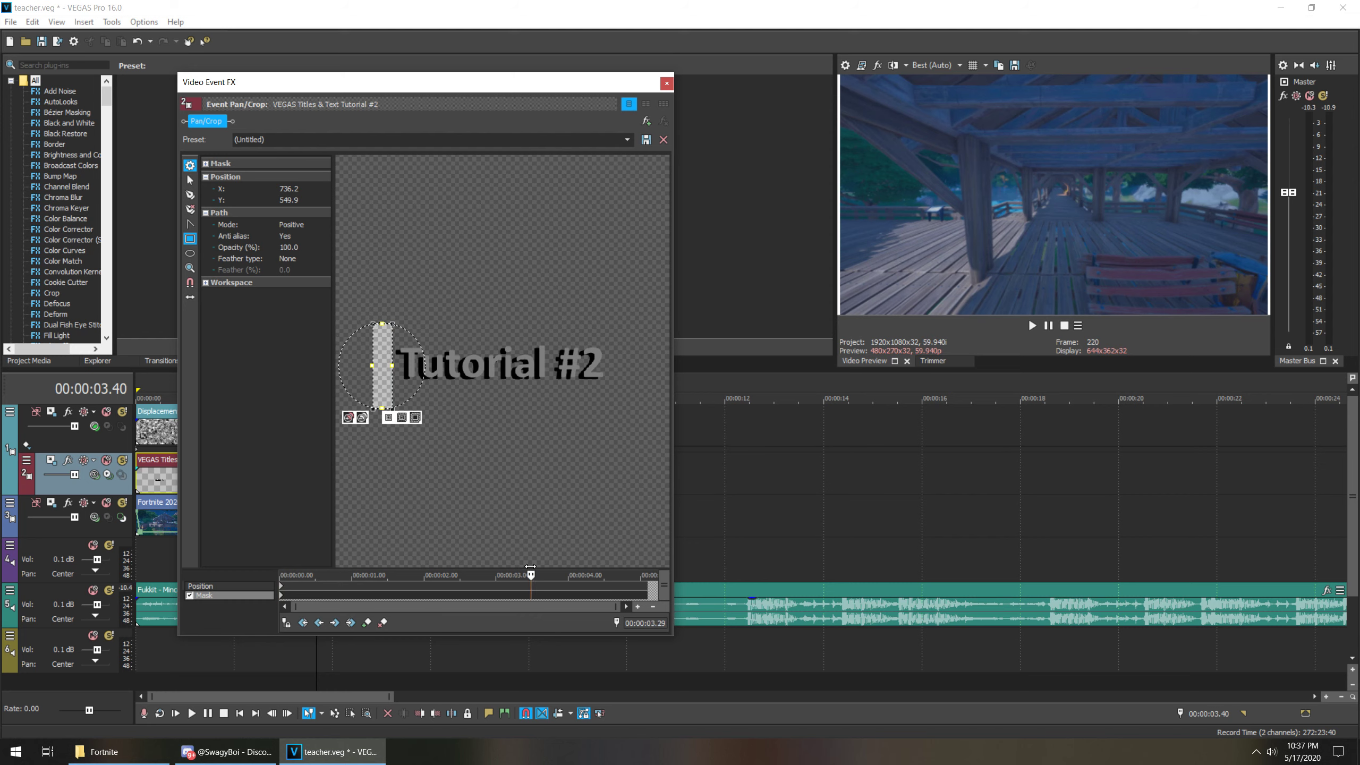
left_click_drag(393, 365, 625, 373)
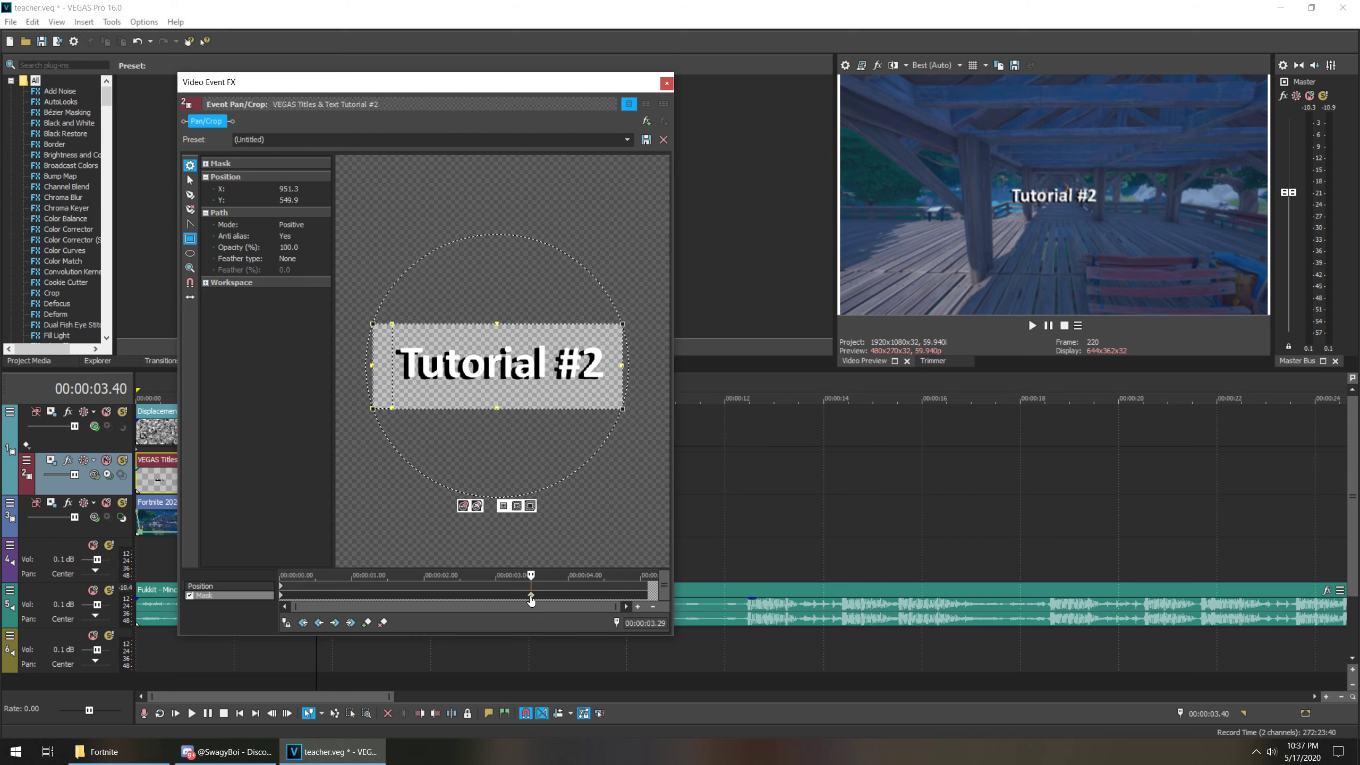
- Play back the title to check the mask, then return to the Pan/Crop window
left_click_drag(541, 82, 699, 133)
left_click(141, 485)
left_click(1032, 326)
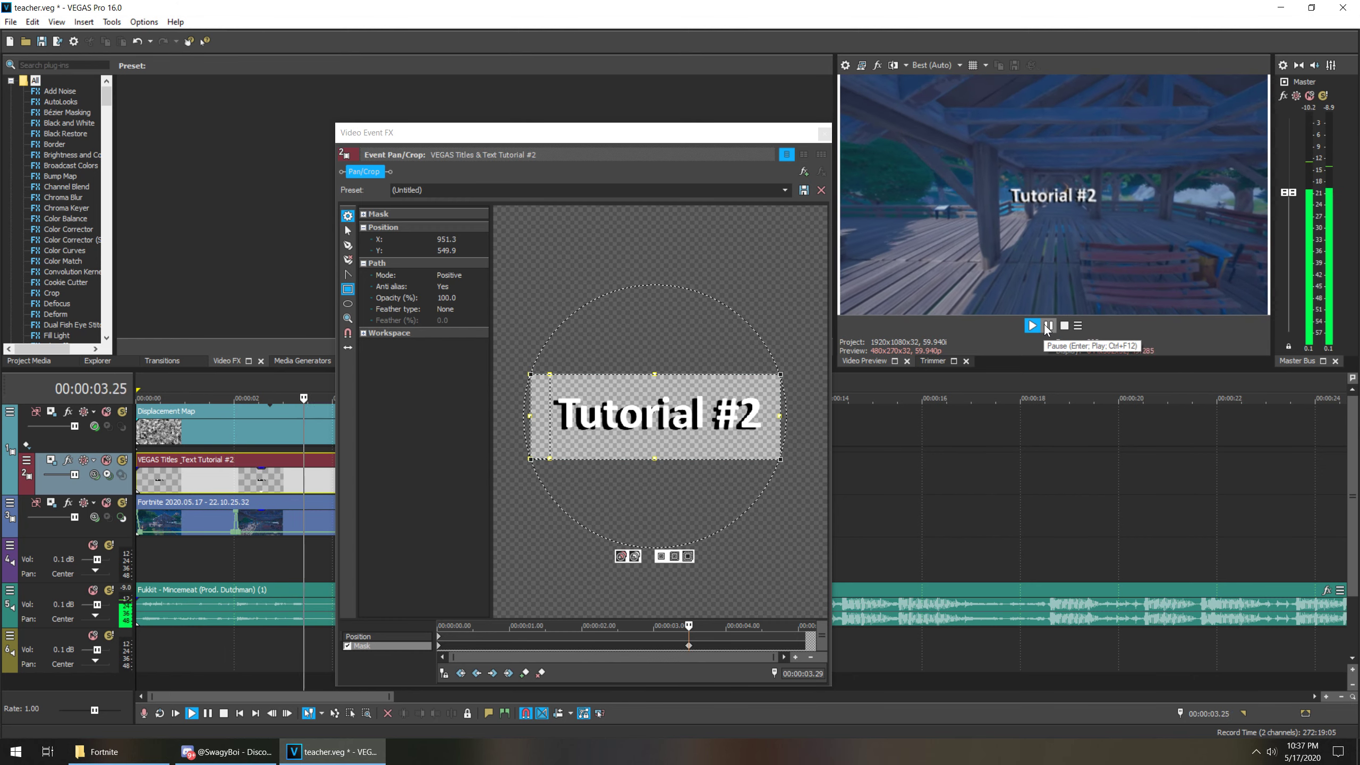
left_click(1048, 326)
left_click_drag(734, 132, 968, 53)
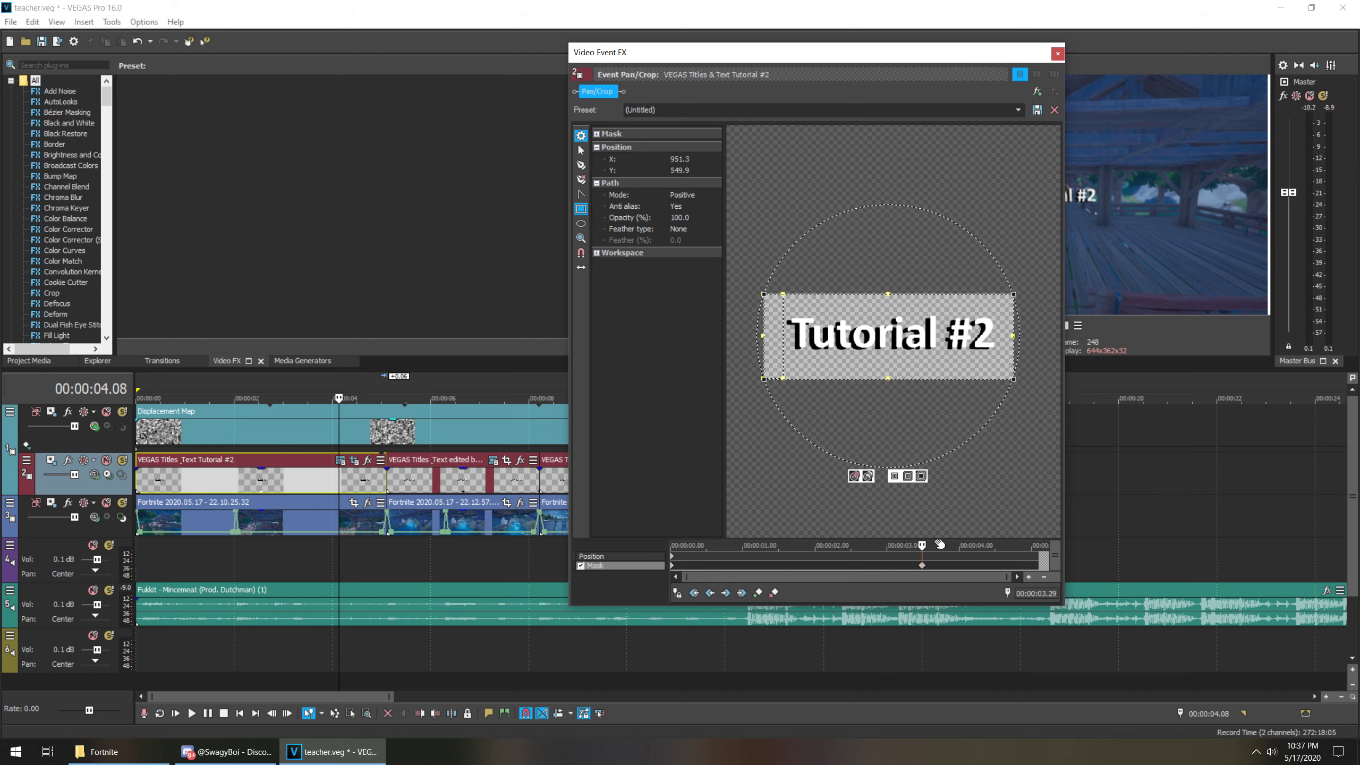
- Keyframe the full-width mask at 3.34 s and shrink it rightward at the title's end
left_click_drag(921, 546, 928, 545)
left_click_drag(1014, 335, 1016, 336)
left_click_drag(930, 545, 1044, 521)
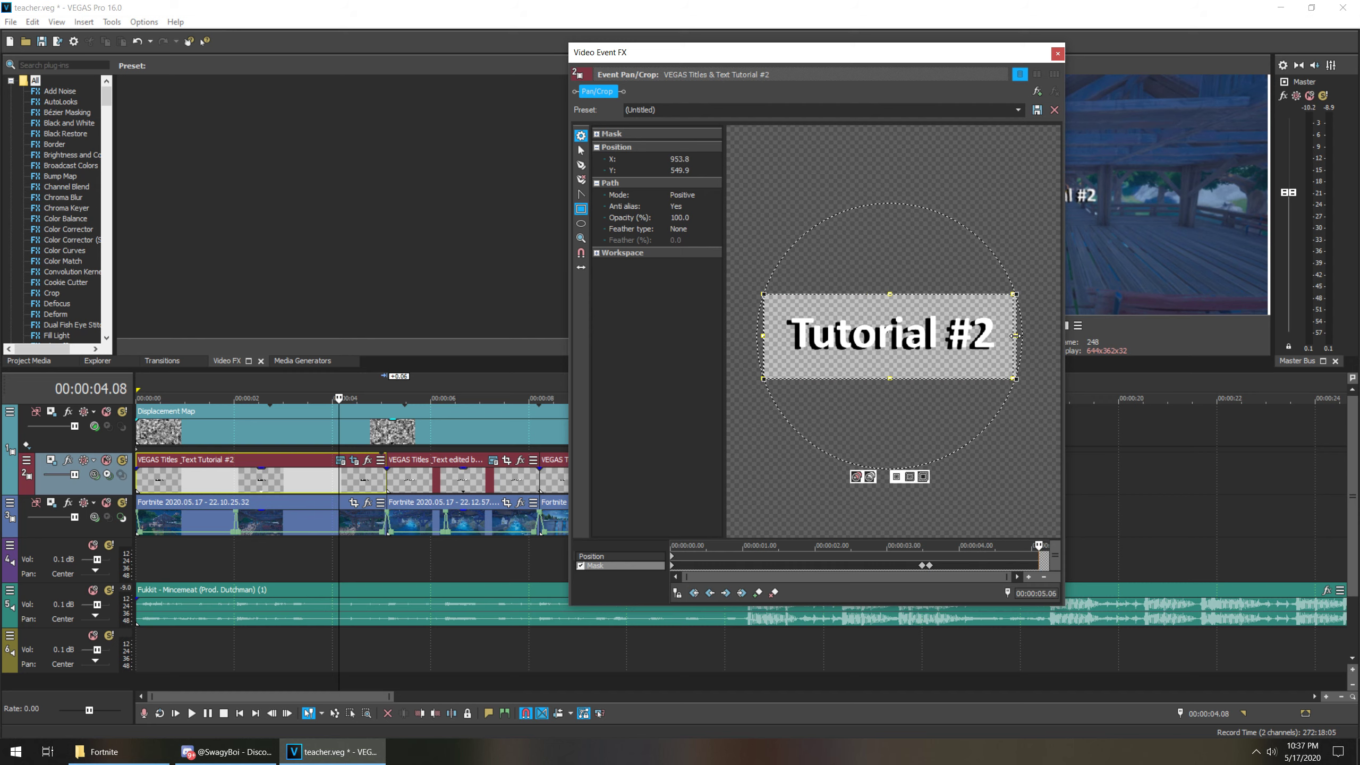
left_click_drag(764, 335, 998, 333)
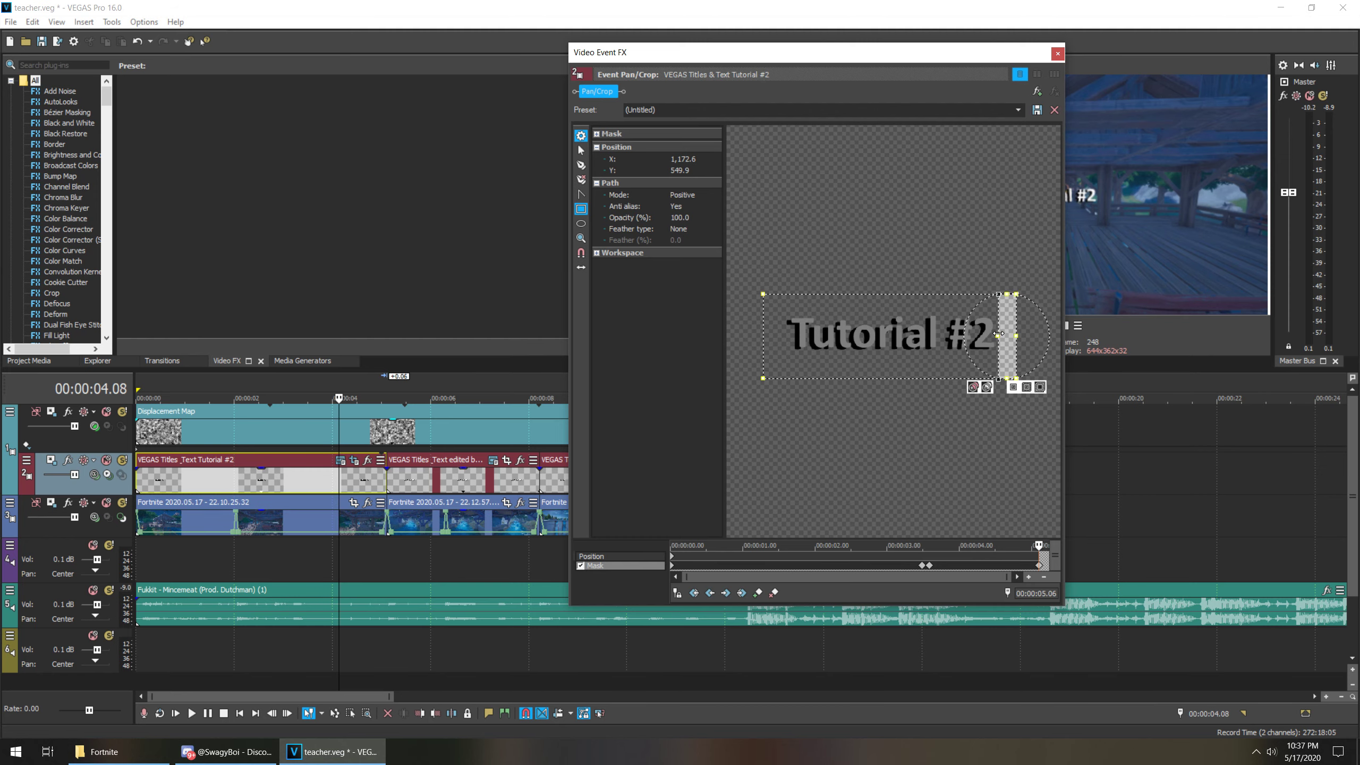
left_click(1057, 53)
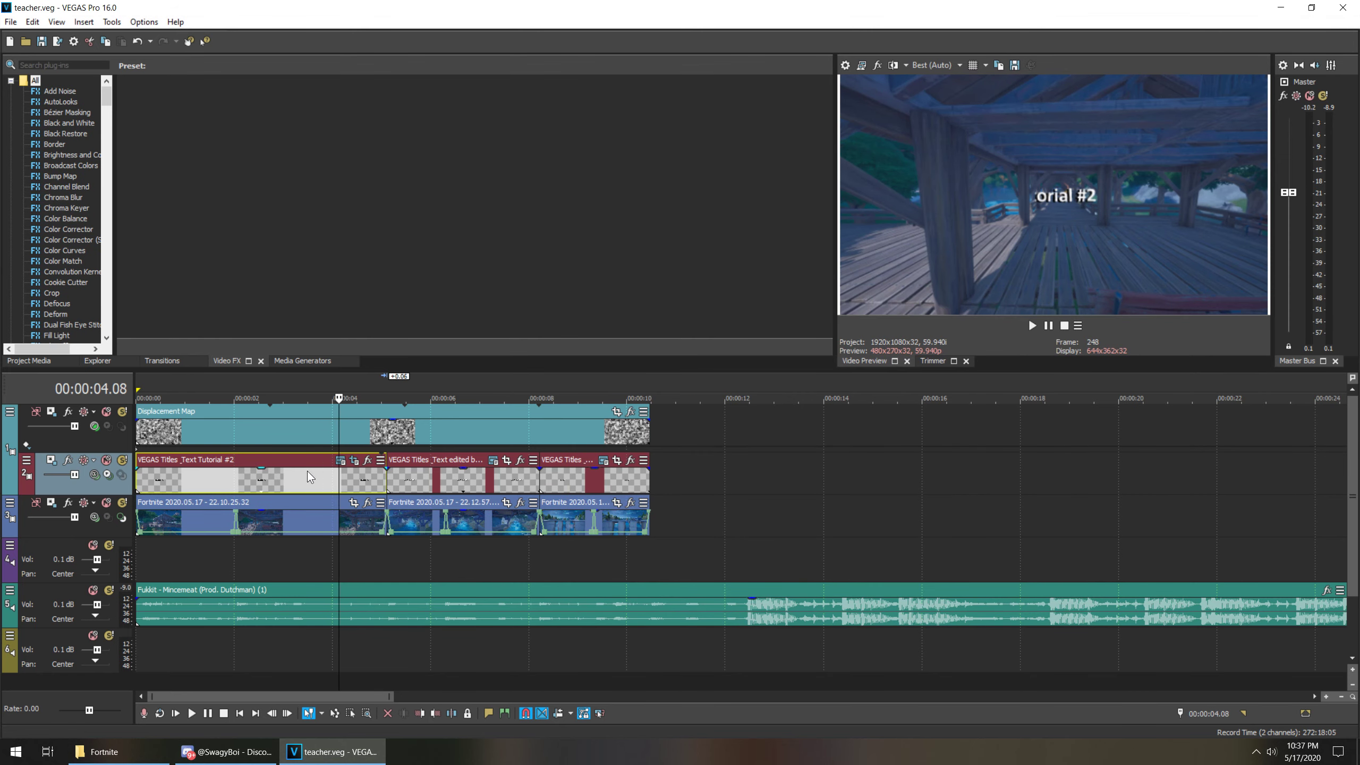
- Play back from the start of the titles to check the Tutorial #2 wipe
left_click(230, 477)
left_click(1032, 325)
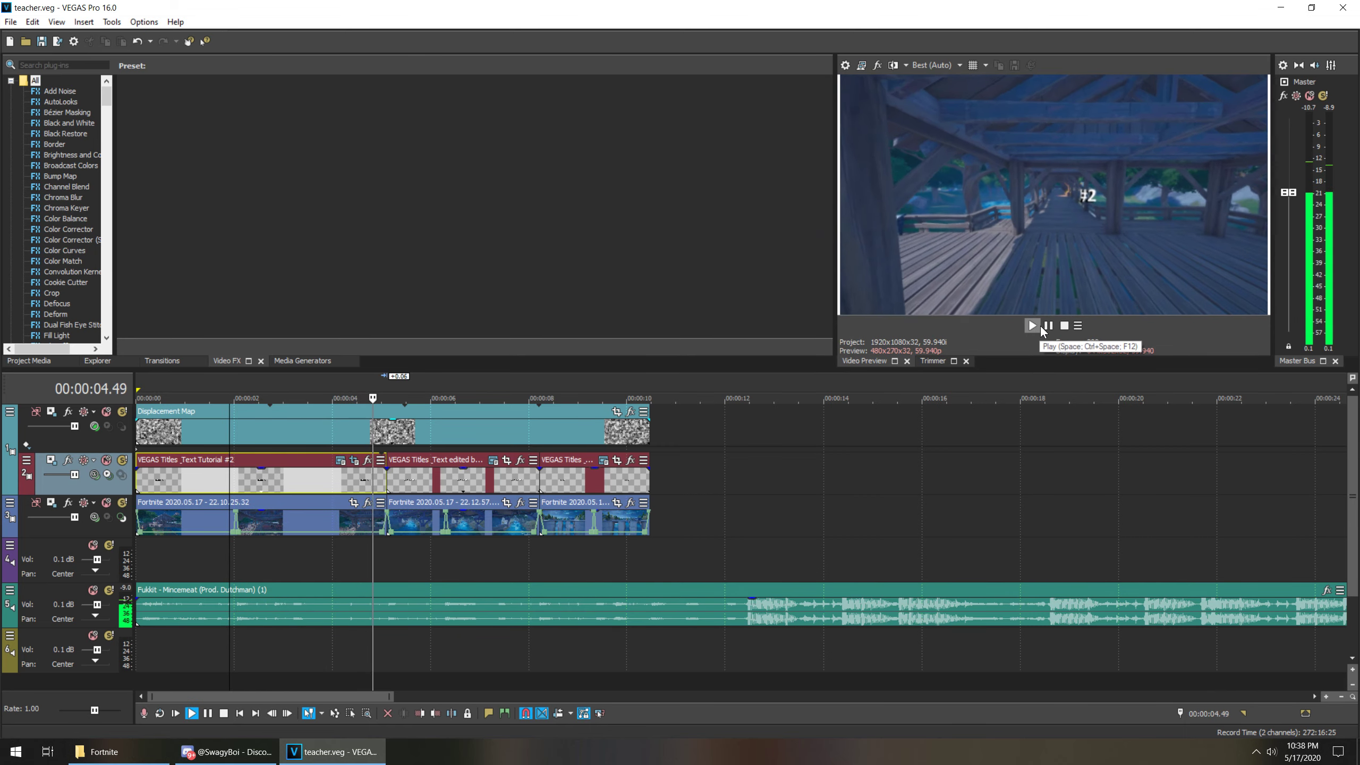
left_click(1047, 325)
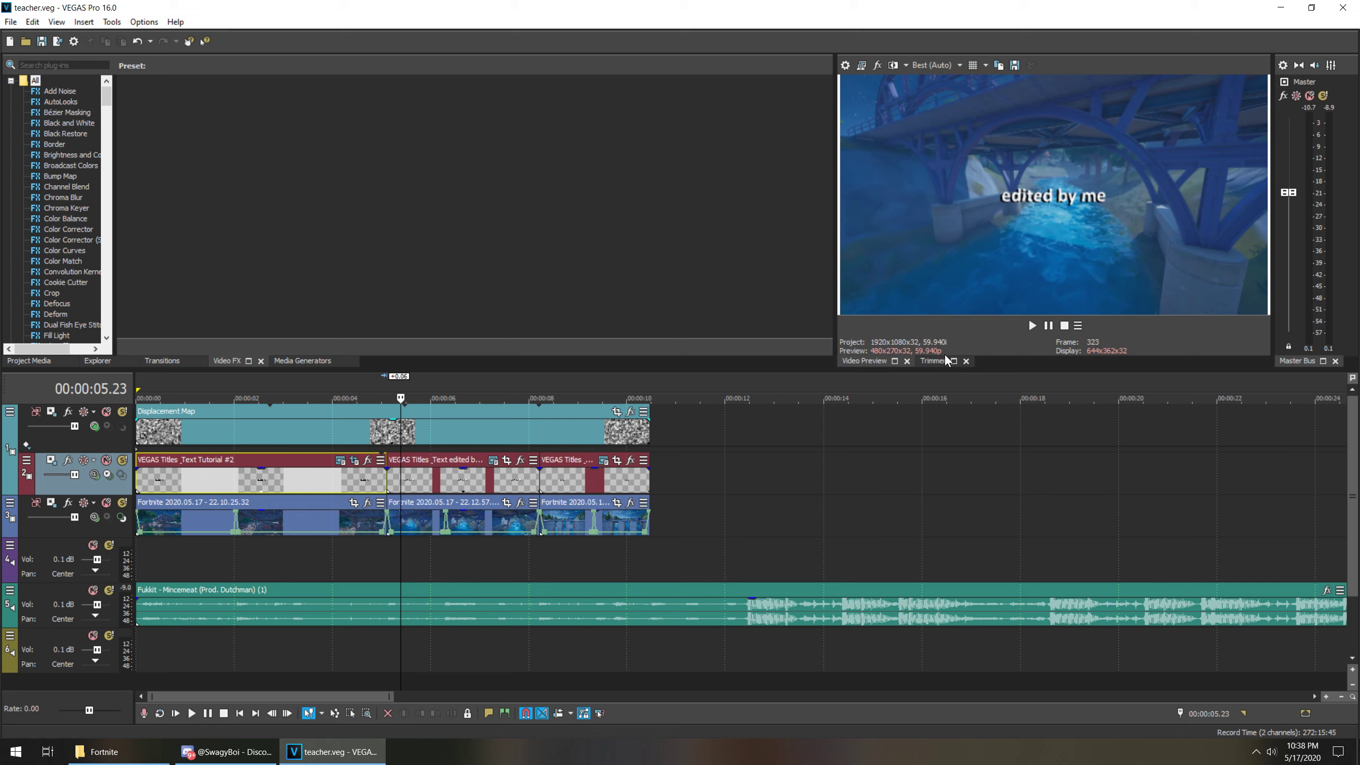
- Enable the mask in the edited by me title's Pan/Crop
left_click(506, 459)
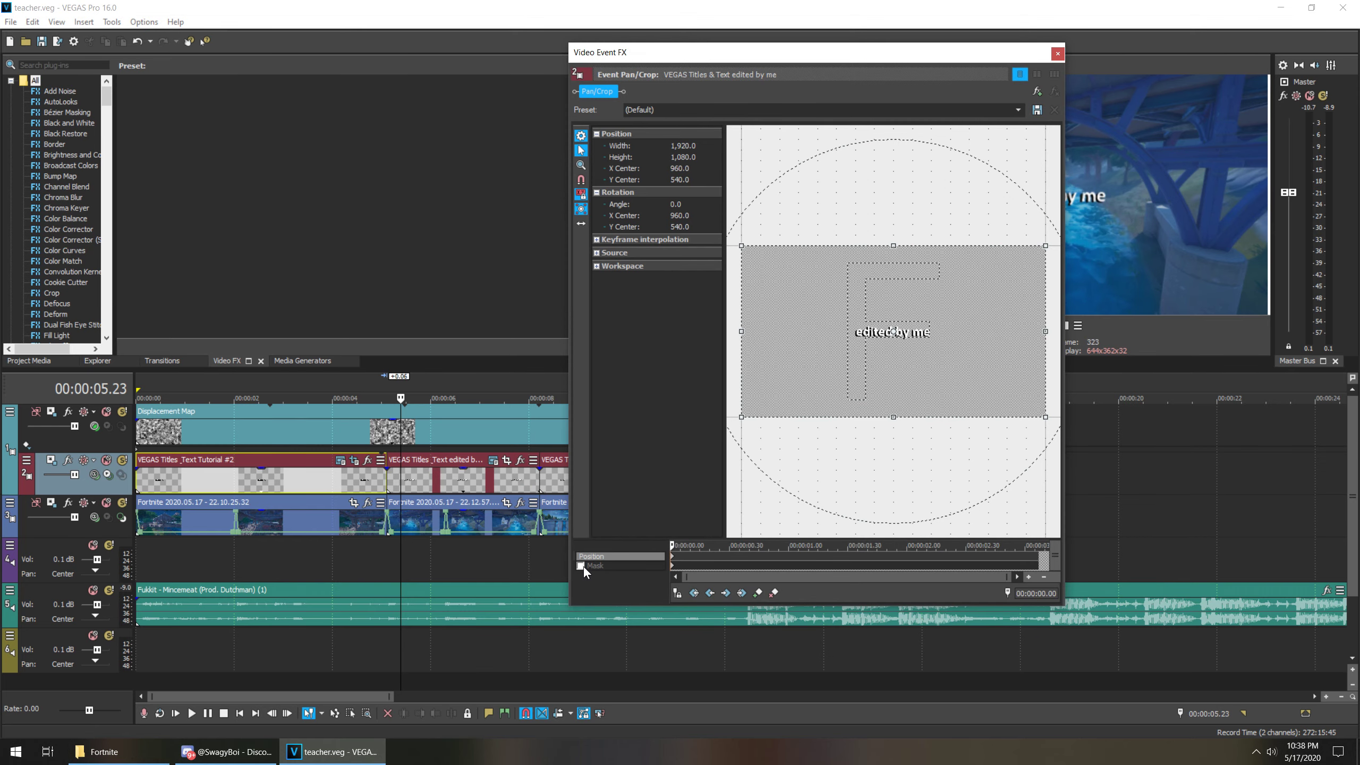
left_click(581, 565)
scroll(785, 332, "up", 4)
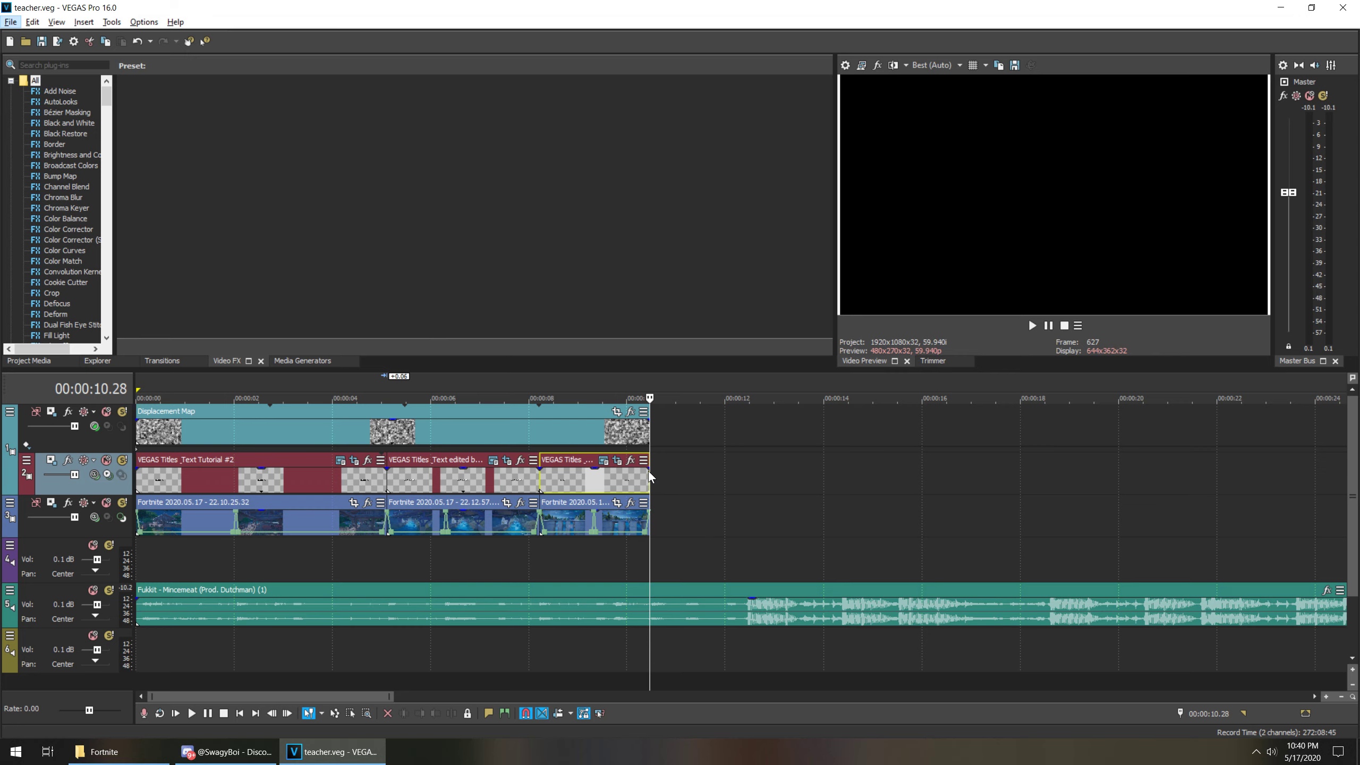
- Play the montage's end, pause at 12.28 s, and try a loop region over the music
scroll(672, 484, "down", 5)
scroll(672, 484, "up", 5)
left_click(1030, 326)
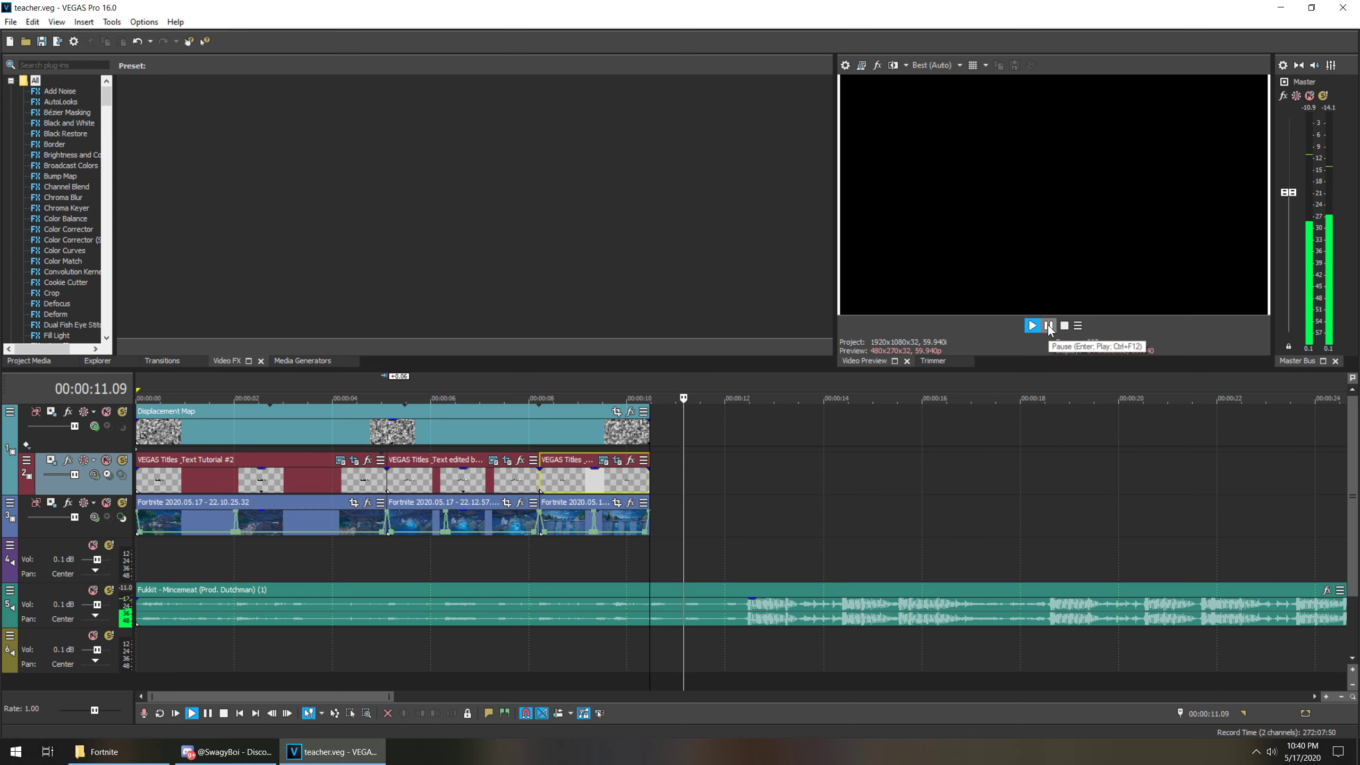
left_click(1048, 325)
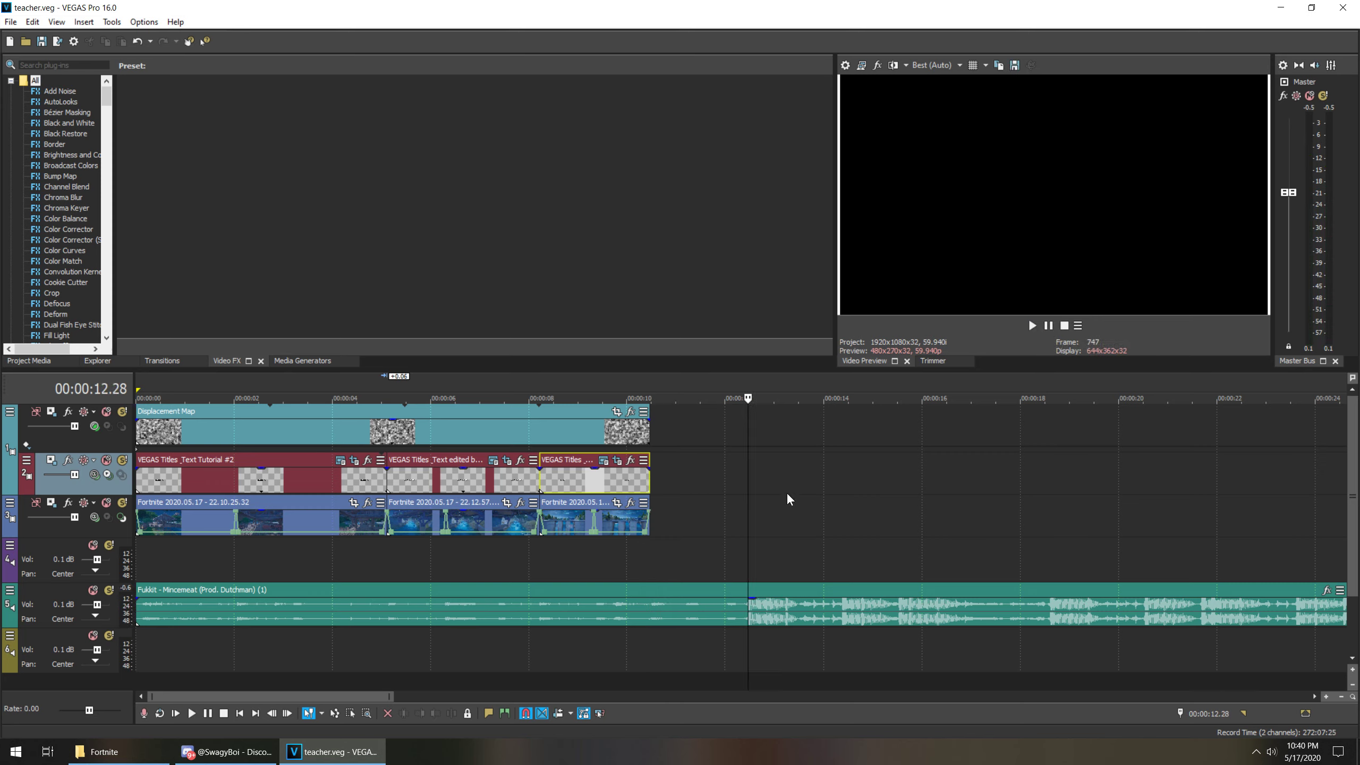
double_click(780, 596)
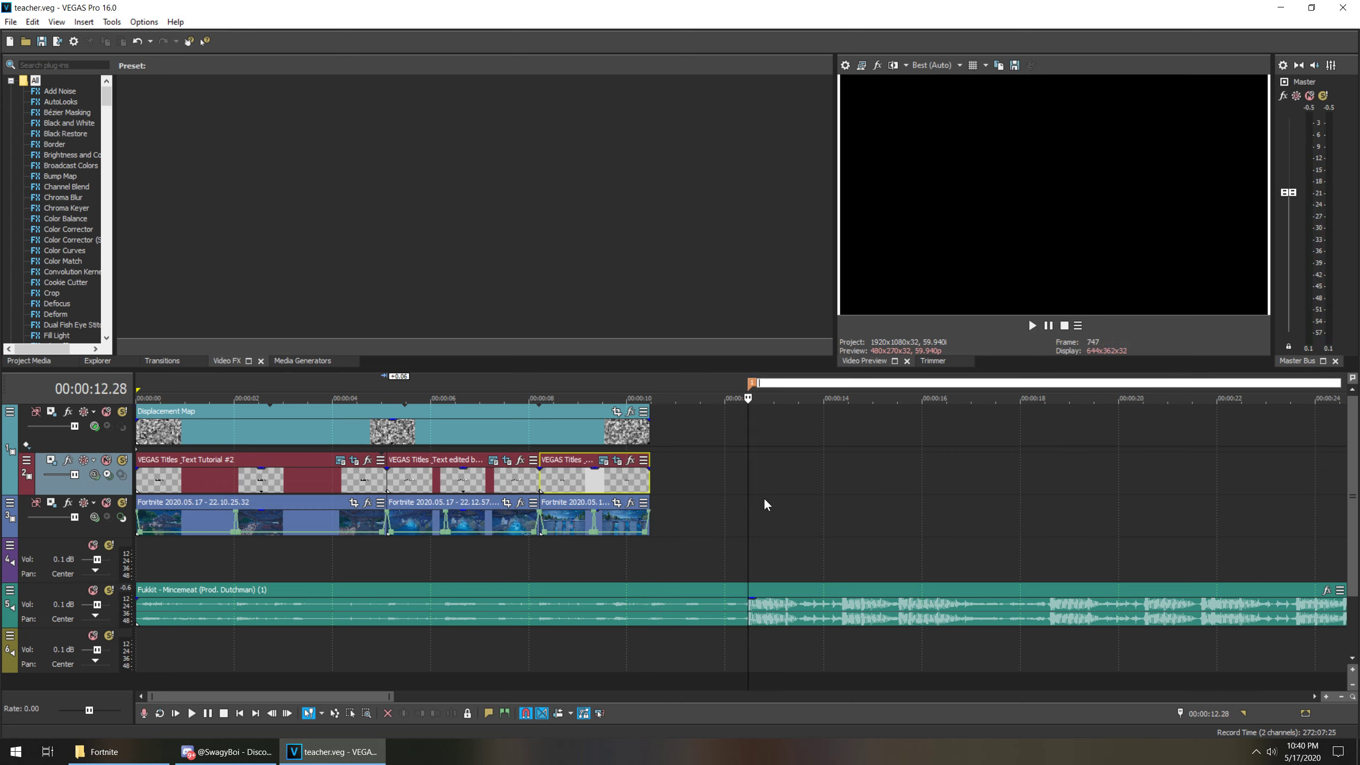
left_click(726, 514)
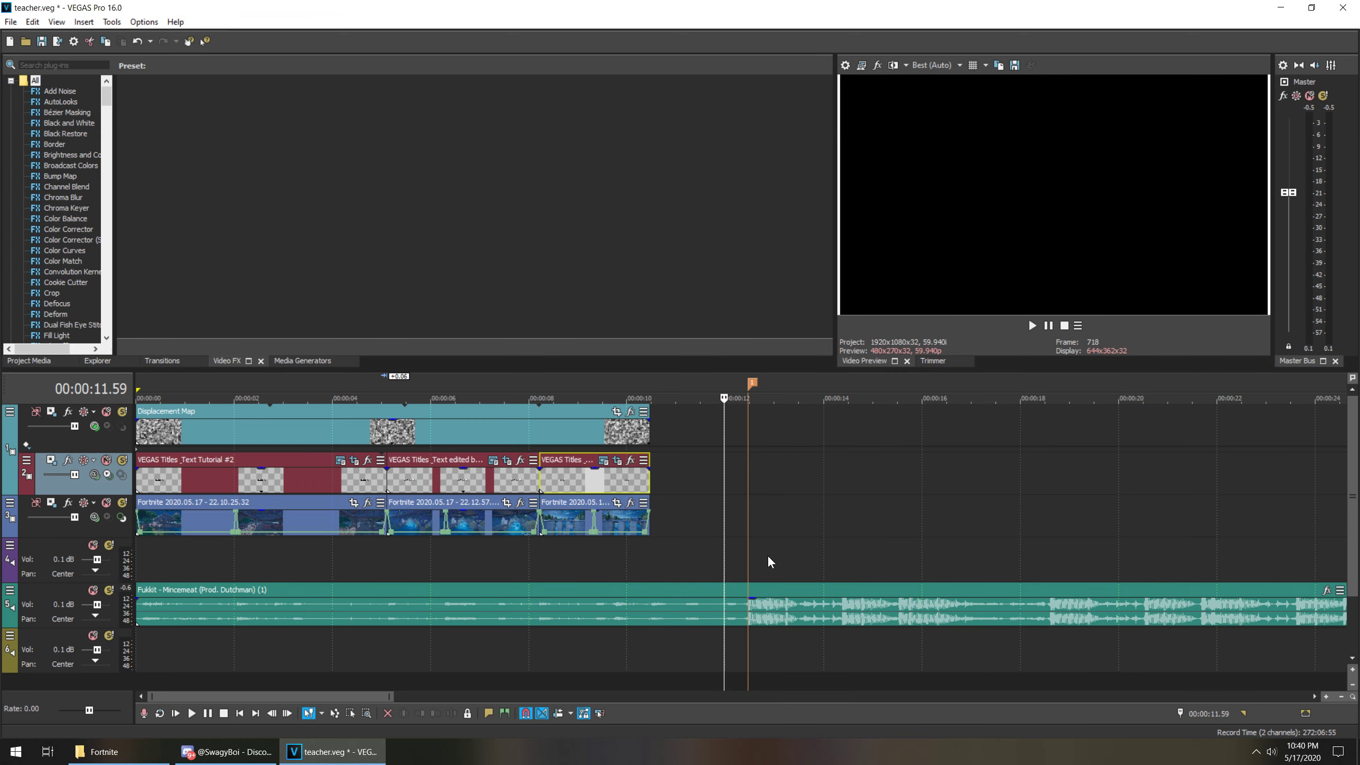
- Replay around 12 s, park the playhead at 11.57, and show the Project Media files
scroll(787, 584, "up", 3)
scroll(810, 613, "down", 2)
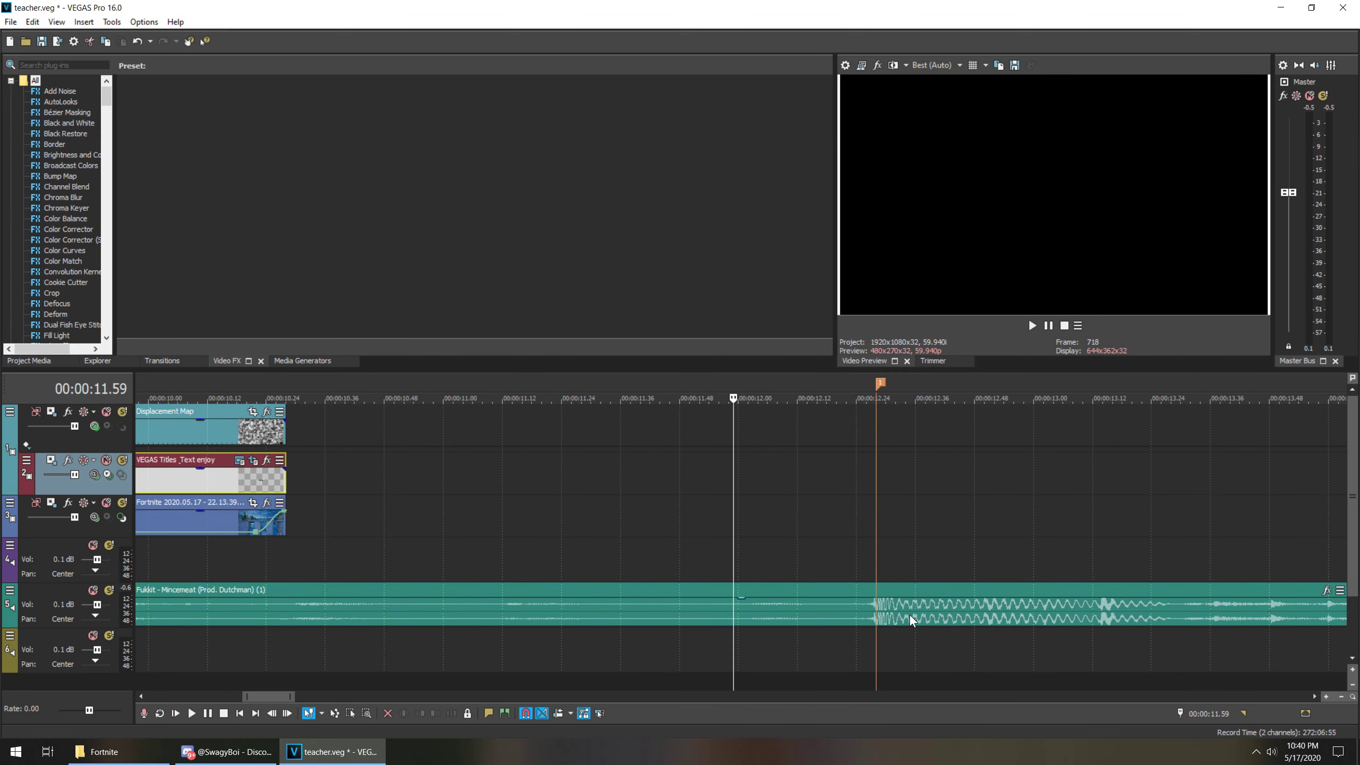
left_click(778, 606)
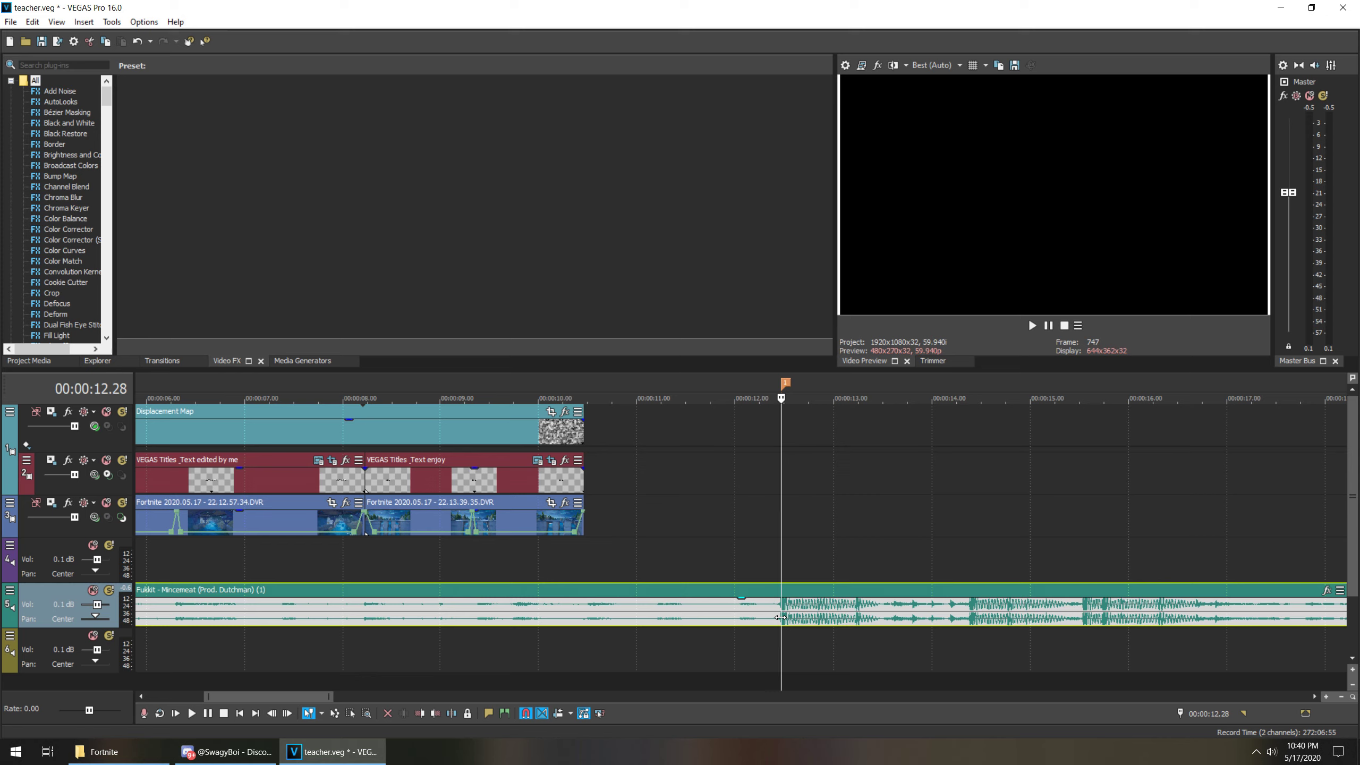
left_click(781, 426)
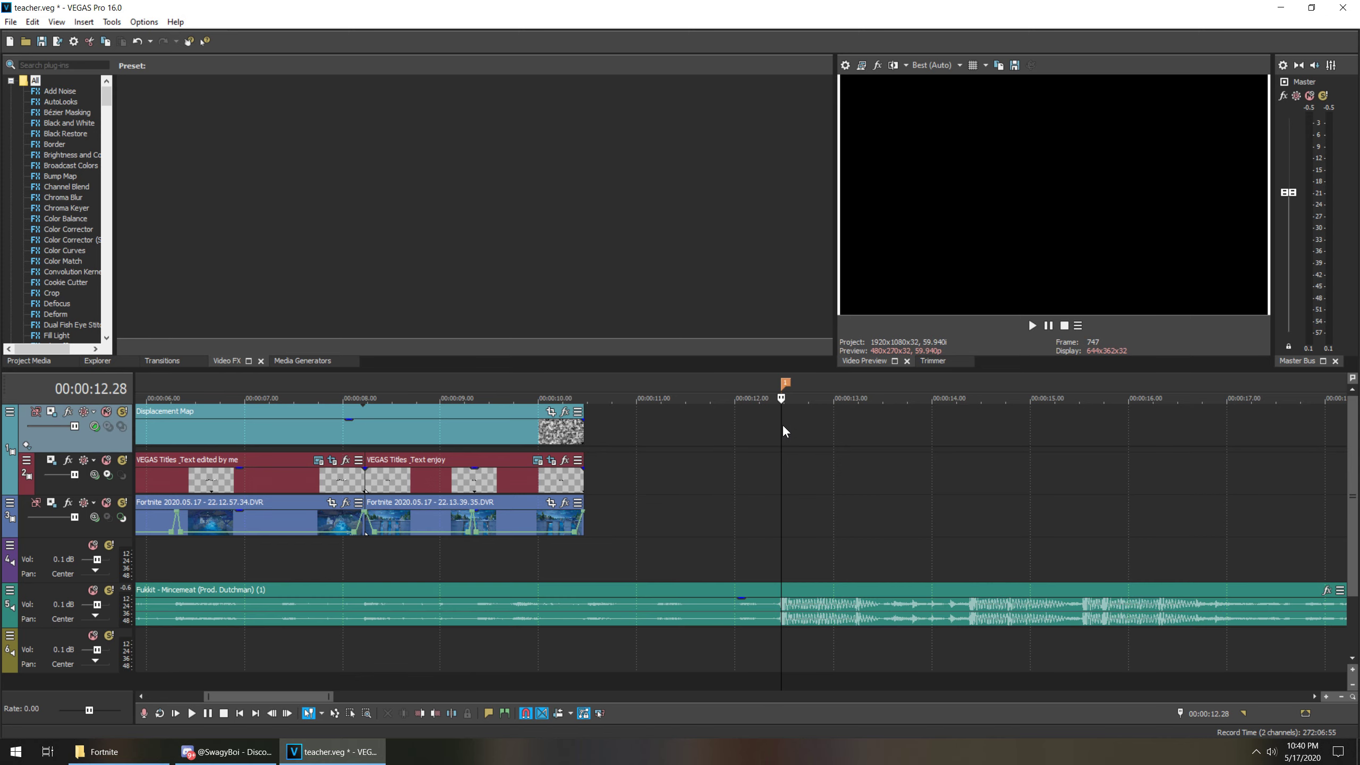
left_click(1032, 326)
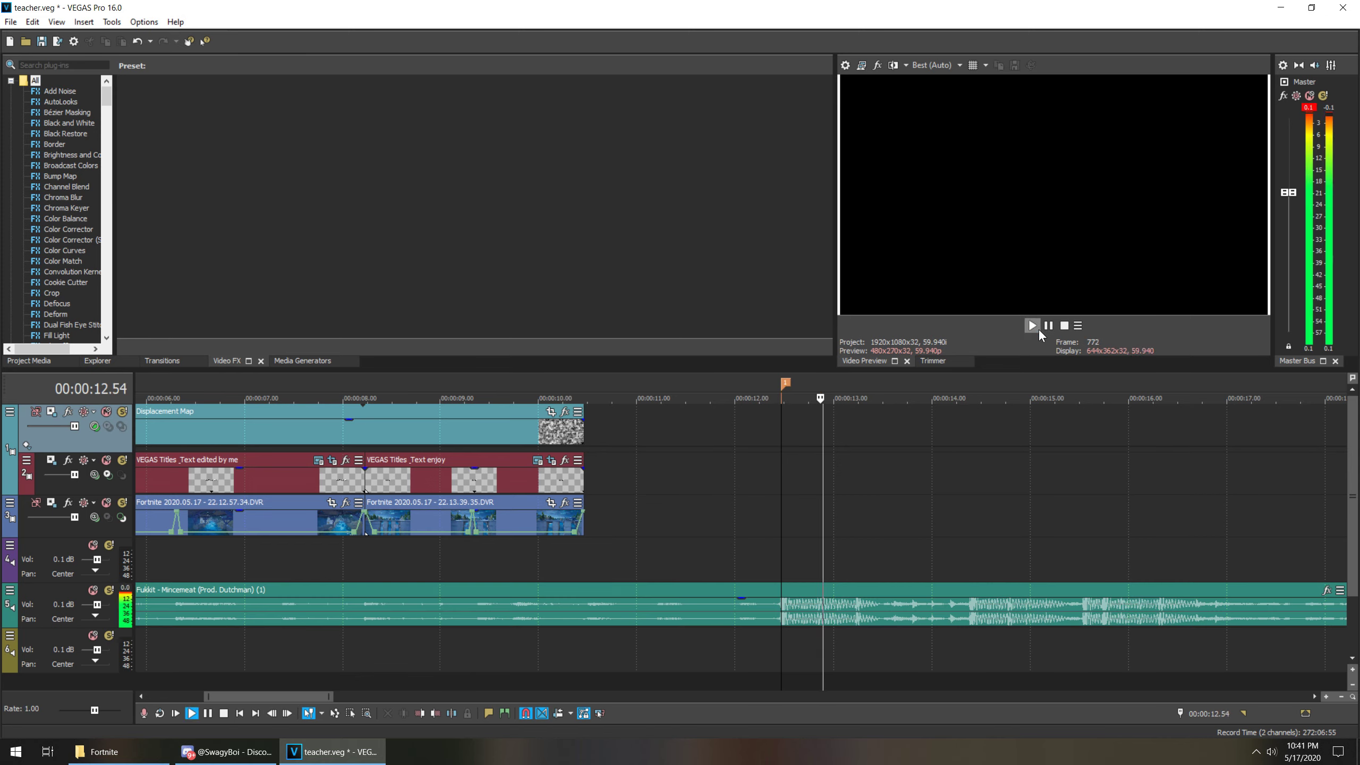
left_click(1046, 327)
mouse_move(781, 466)
left_mouse_down()
mouse_move(761, 470)
mouse_move(776, 465)
left_mouse_up()
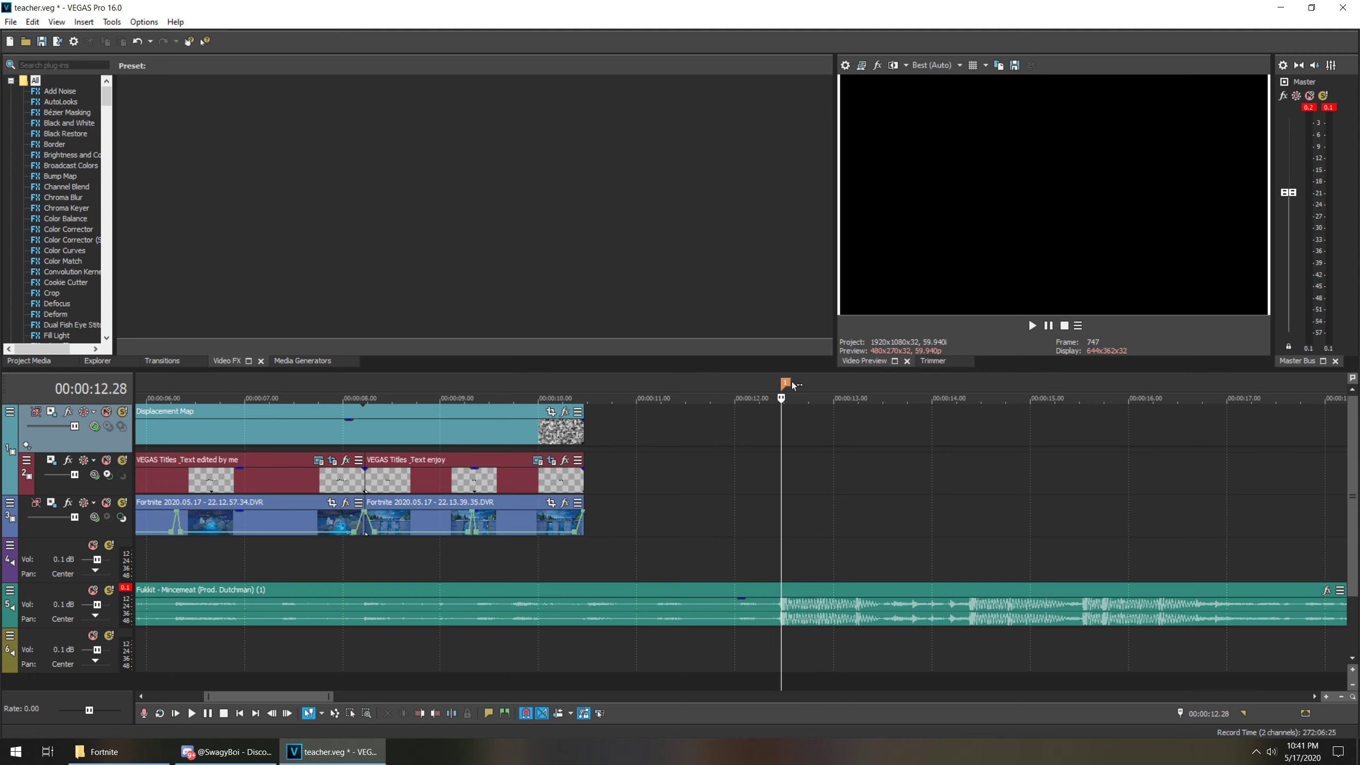
left_click(731, 436)
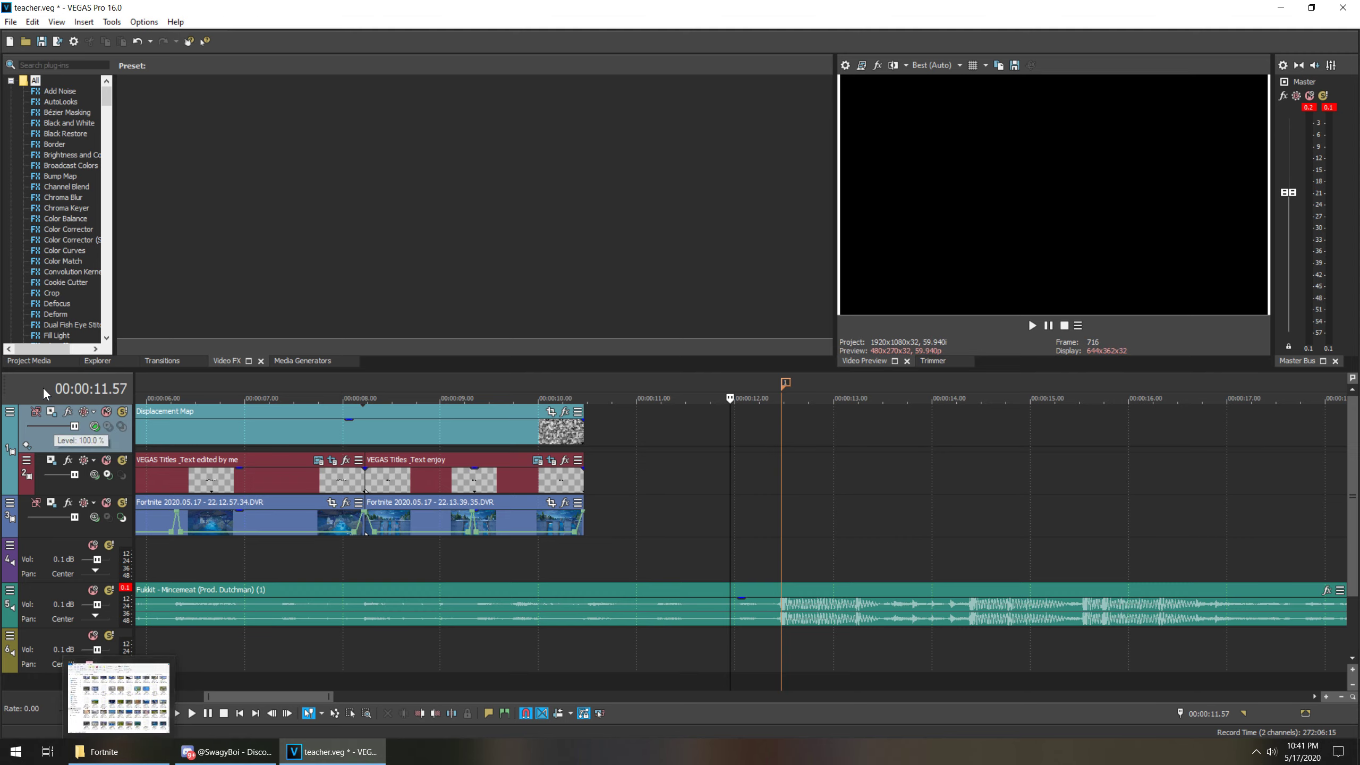
left_click(35, 362)
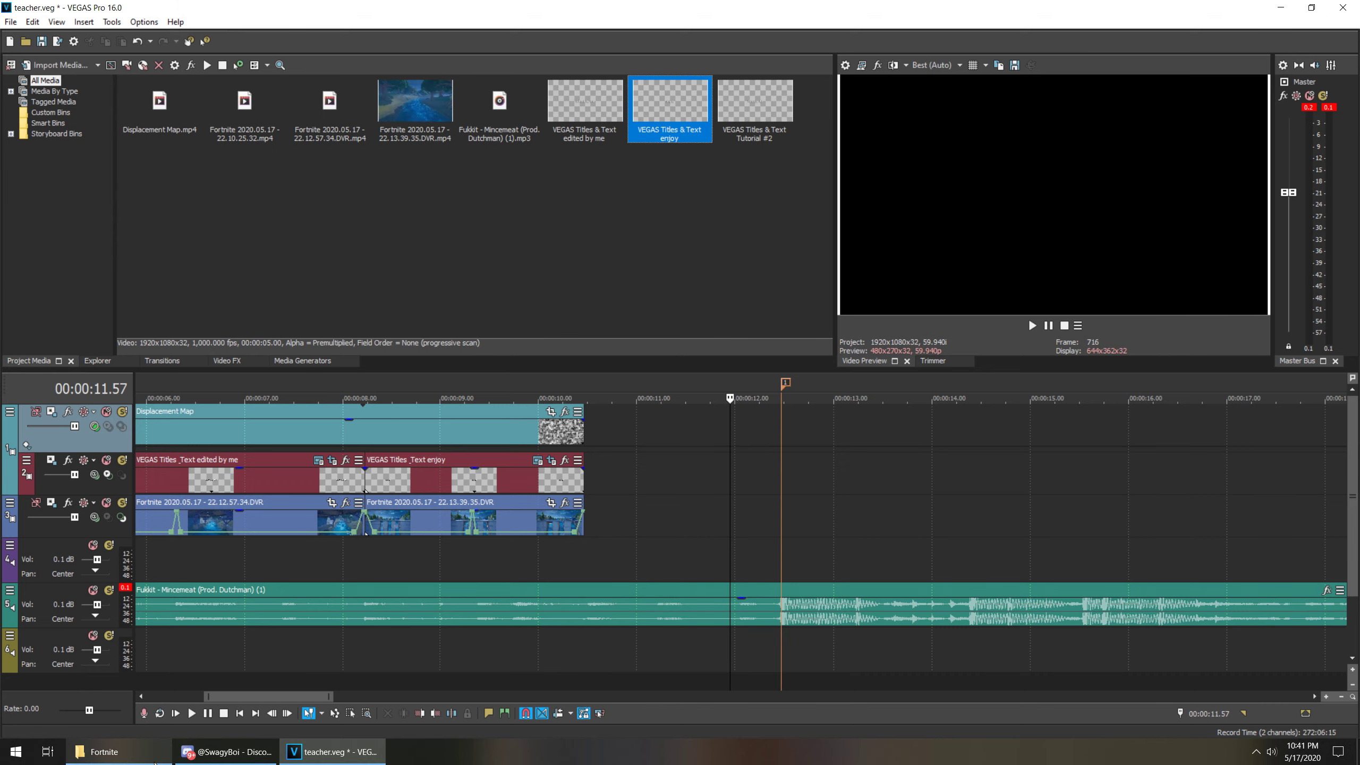
- Add the 21.40.51 gameplay recording to the timeline with resampling disabled
mouse_move(146, 761)
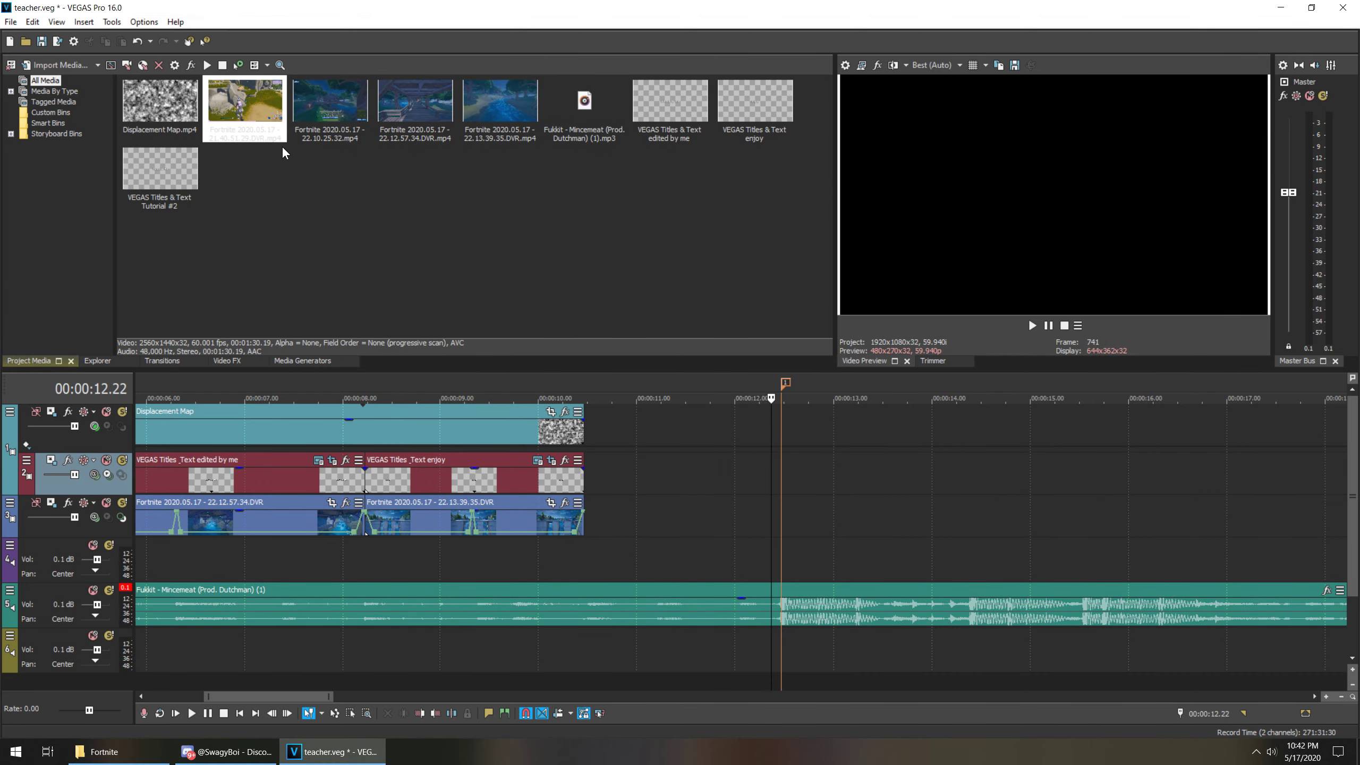
left_click_drag(284, 138, 721, 527)
scroll(720, 527, "down", 3)
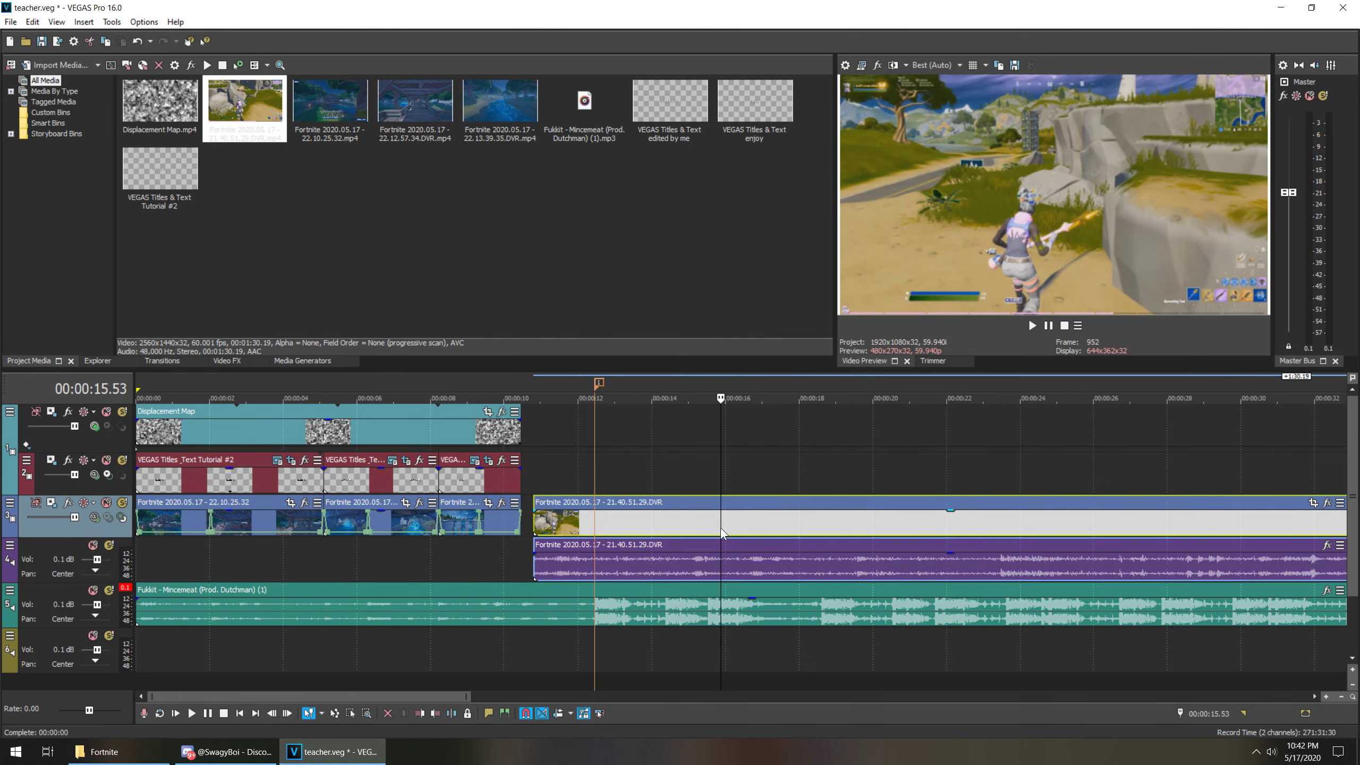
right_click(721, 527)
left_click(755, 728)
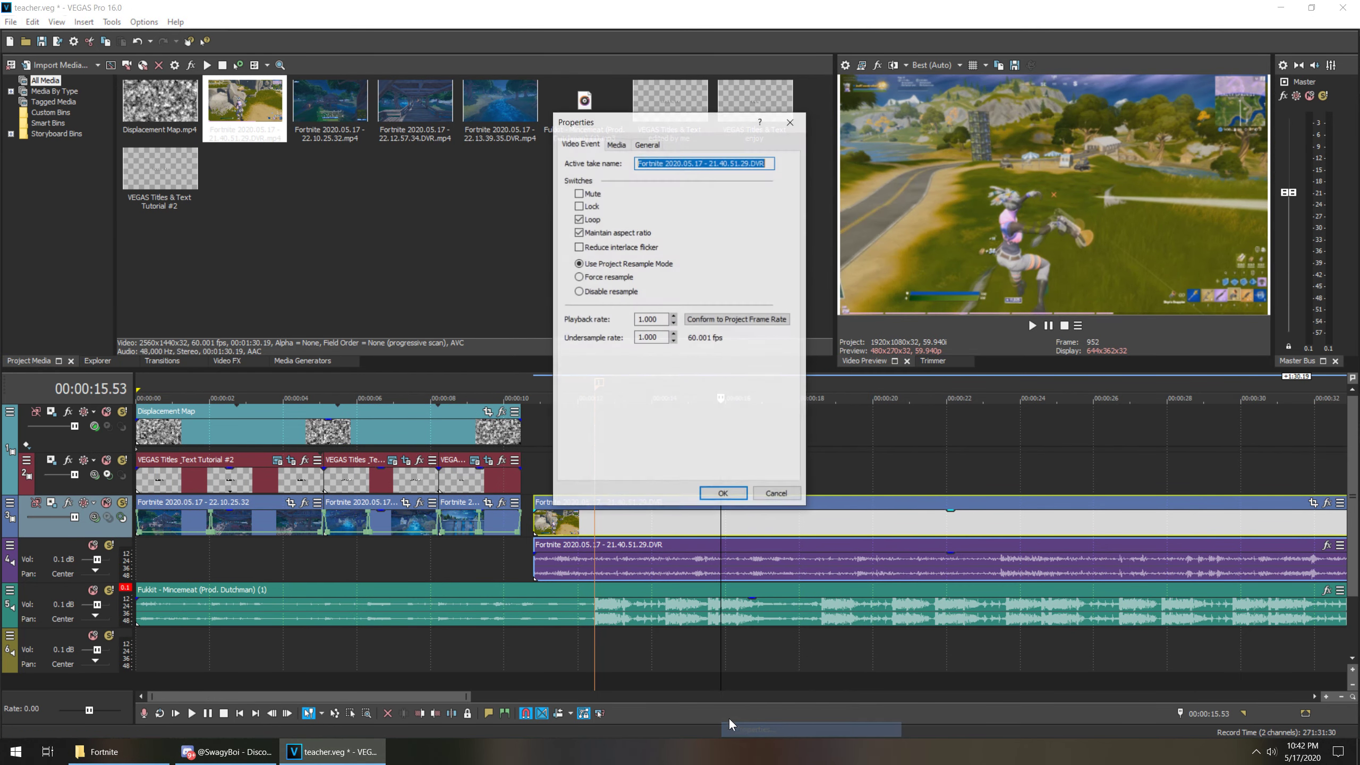
left_click(579, 292)
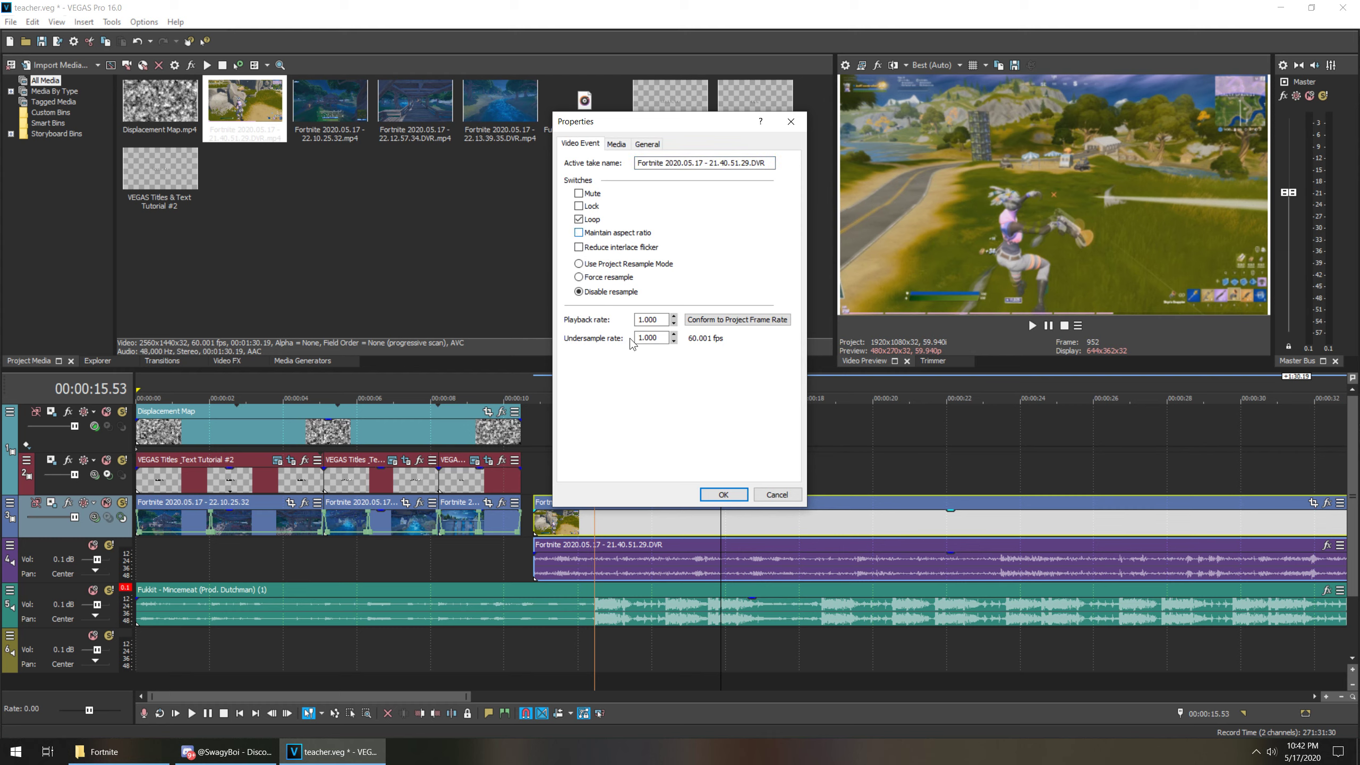
left_click(723, 494)
- Trim the new clip's start to the 1:36 mark
left_click(643, 525)
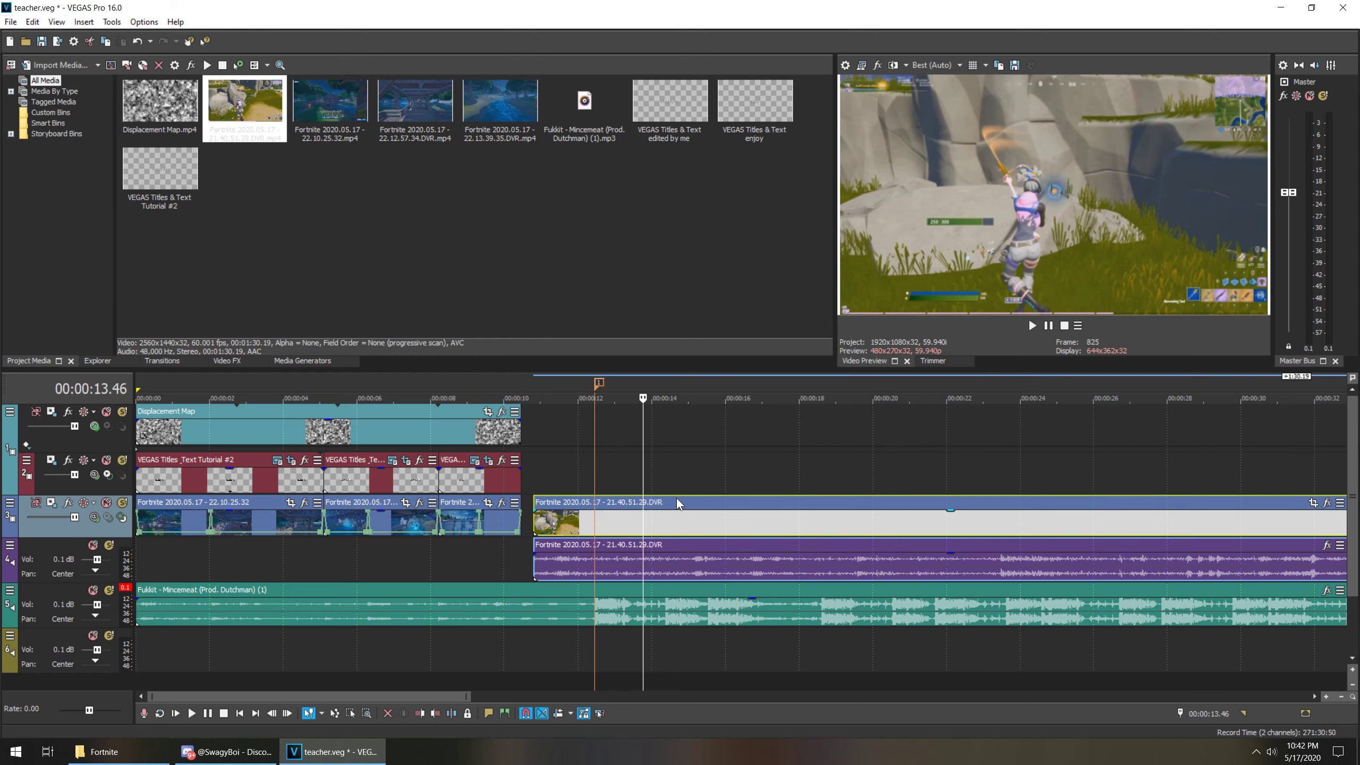
scroll(527, 540, "down", 5)
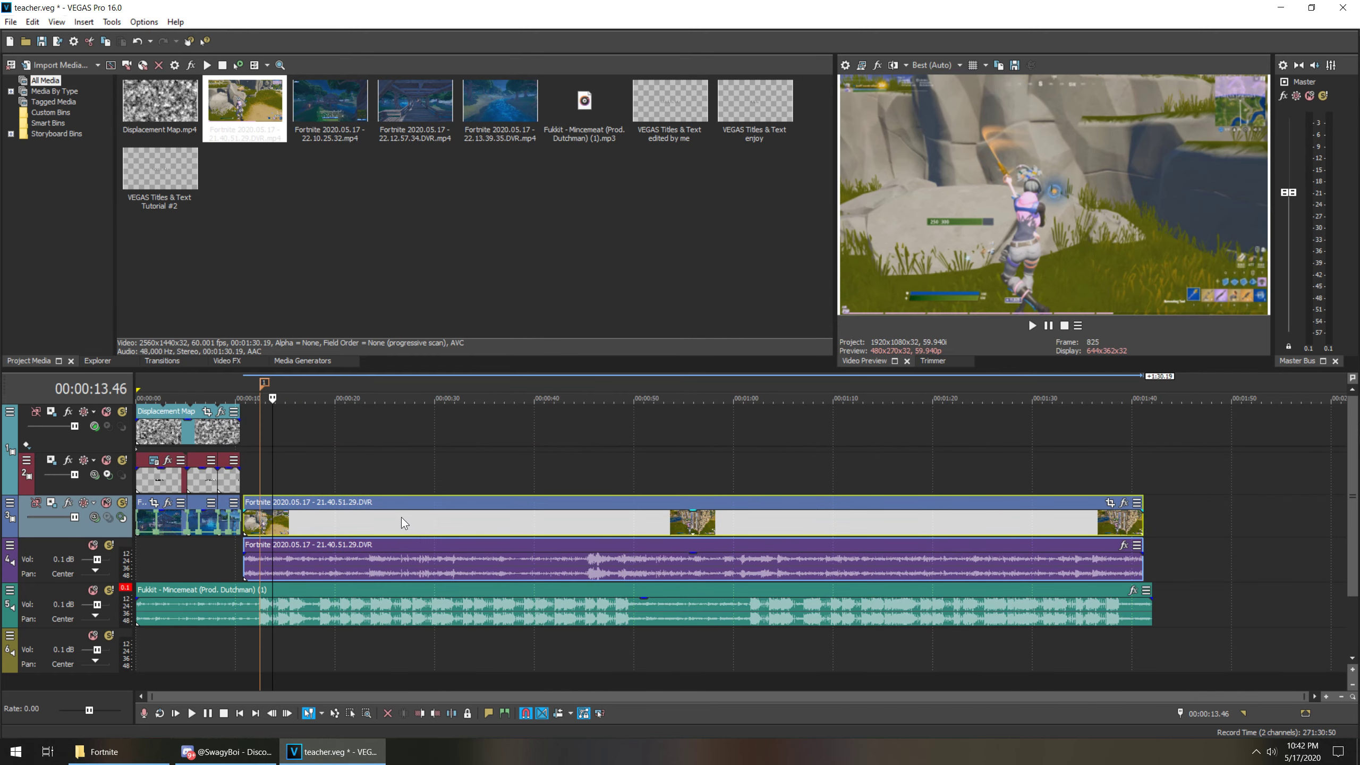
left_click_drag(244, 517, 1009, 517)
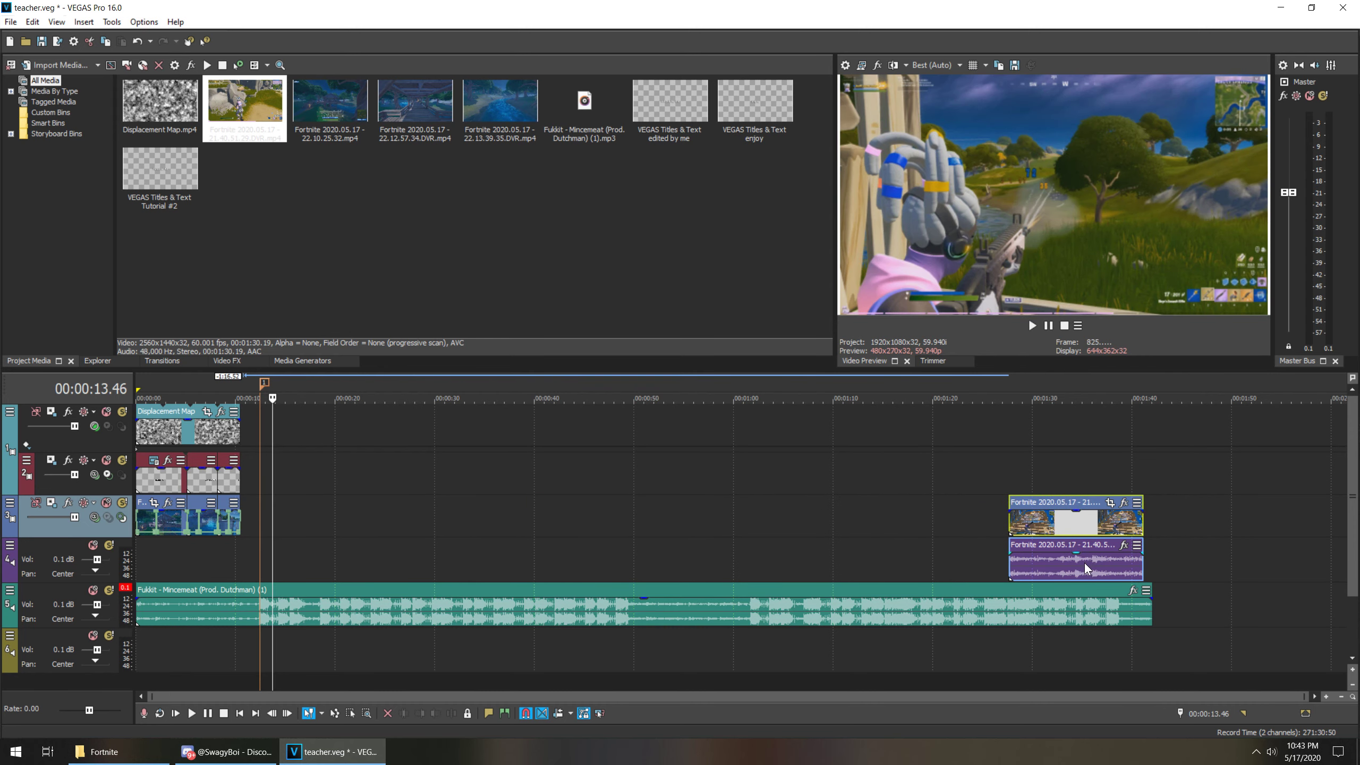
left_click(1077, 565)
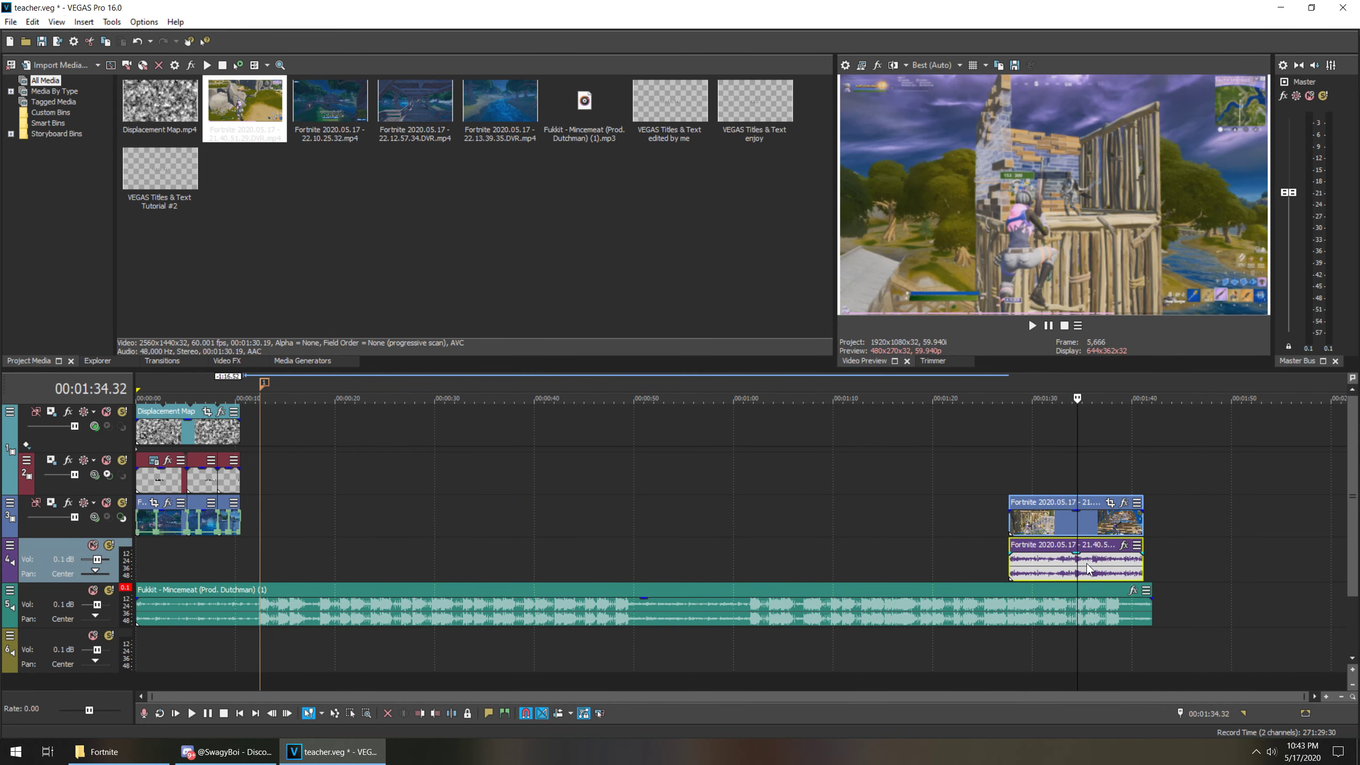
left_click(1087, 564)
scroll(1092, 563, "up", 3)
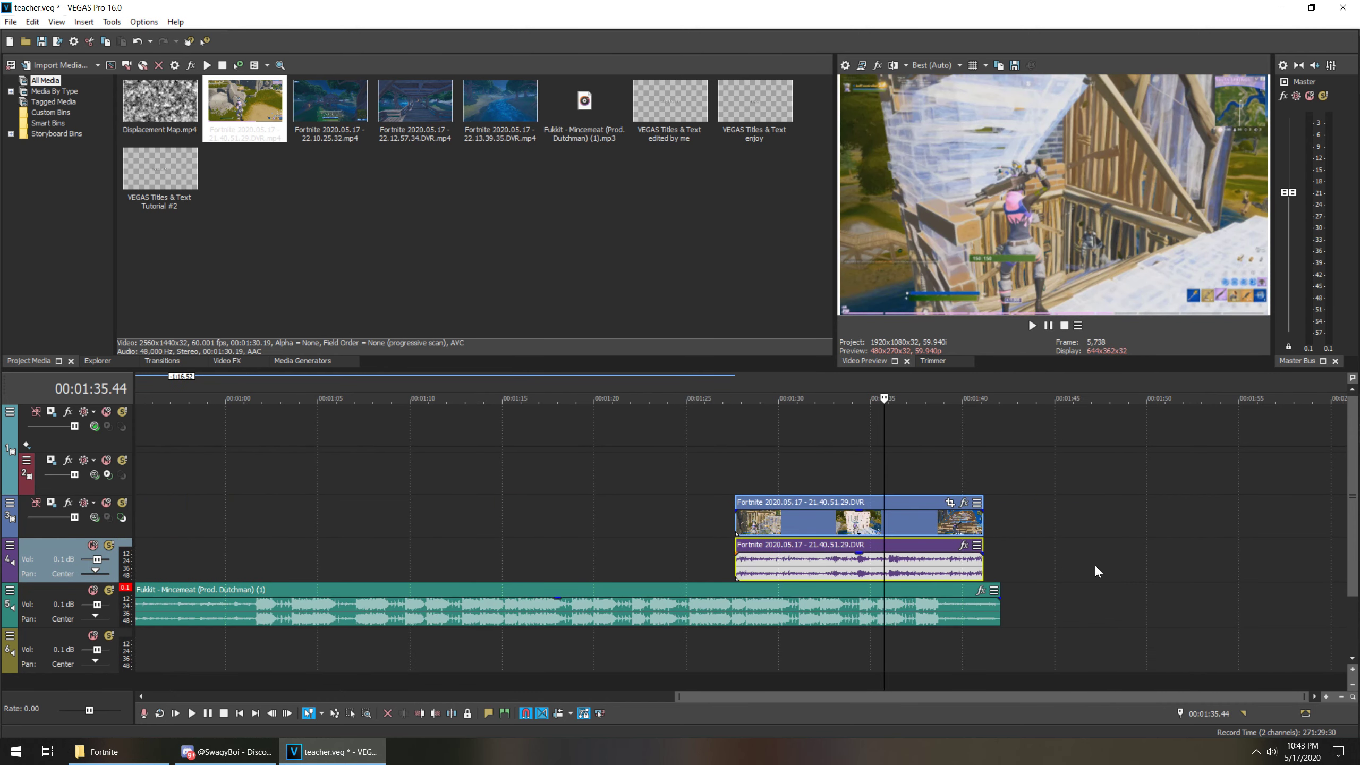
left_click(890, 563)
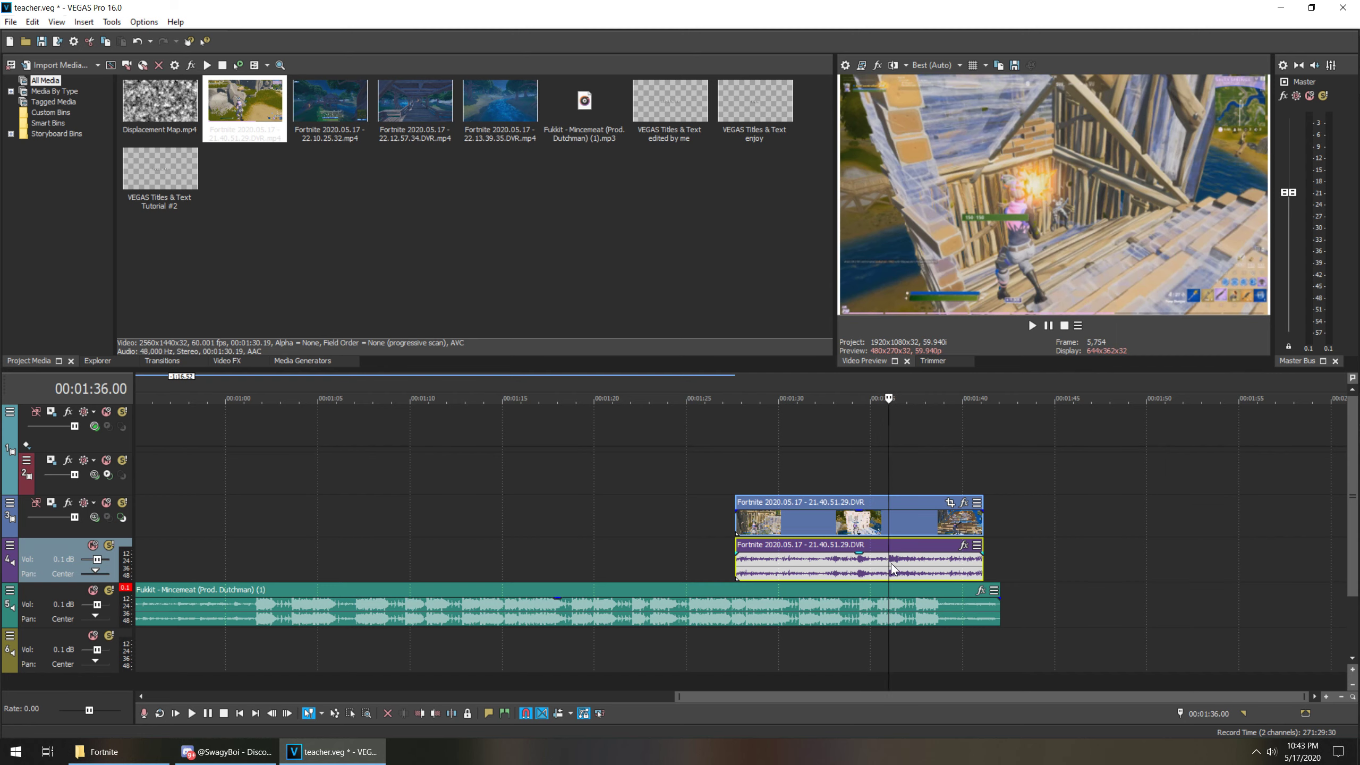
left_click_drag(737, 522, 887, 518)
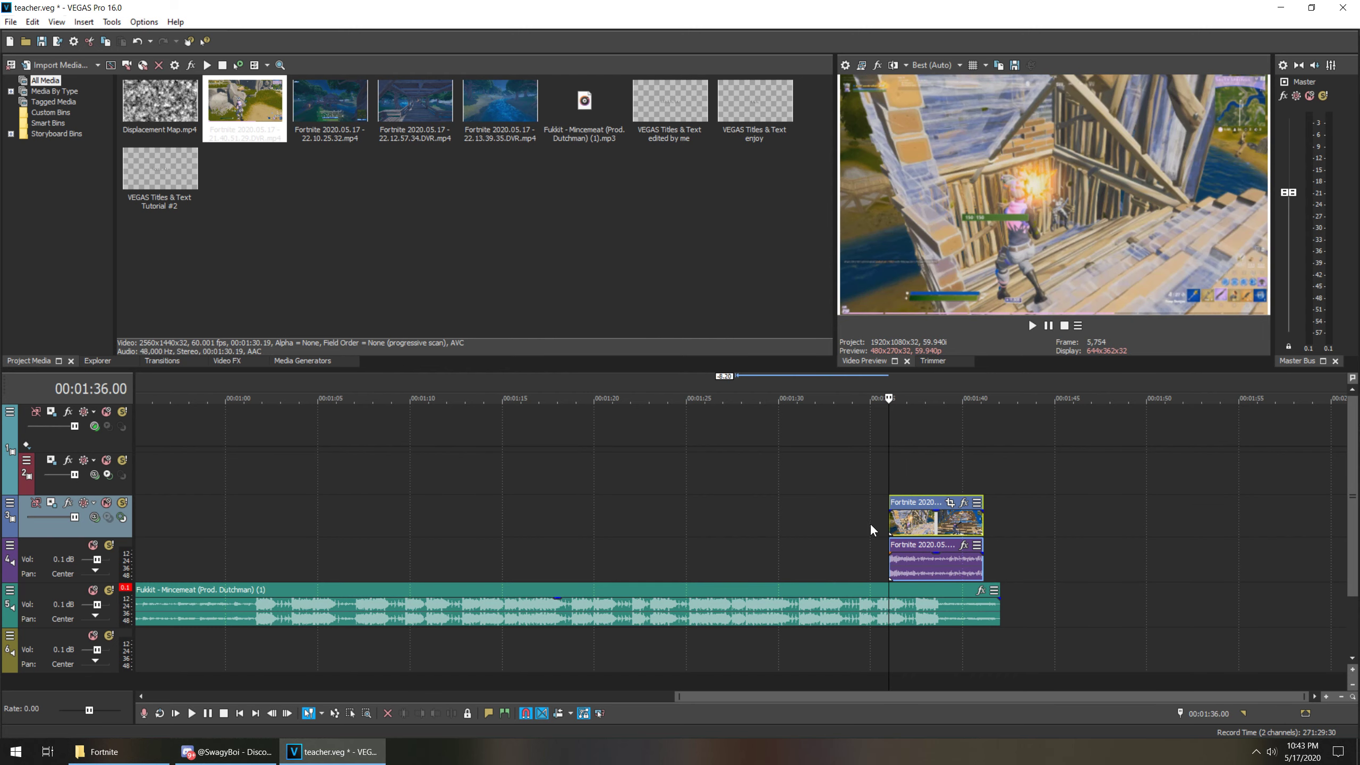
- Move the trimmed clip to about 12 s so its start meets the previous clip at 11.58
scroll(869, 522, "down", 3)
left_click_drag(1092, 517, 261, 518)
left_click(259, 489)
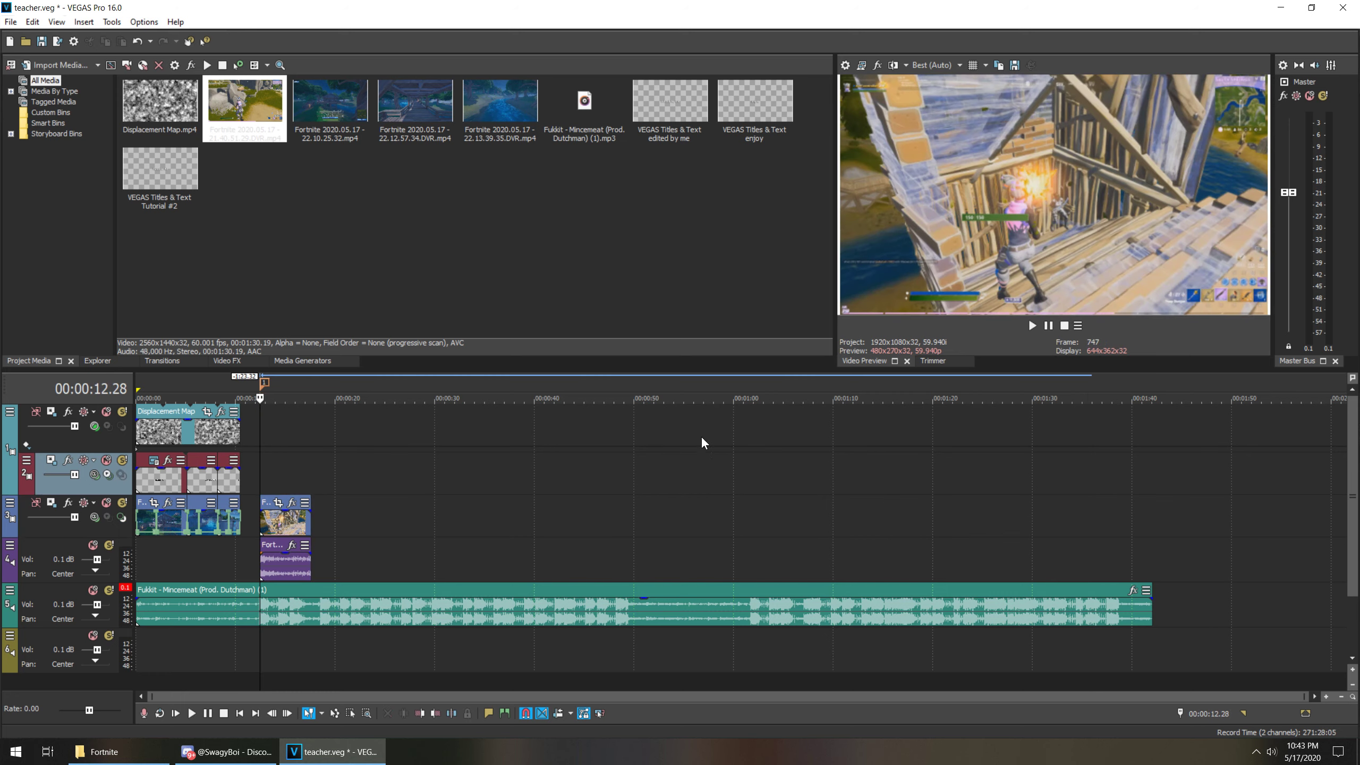
left_click_drag(1353, 476, 1355, 500)
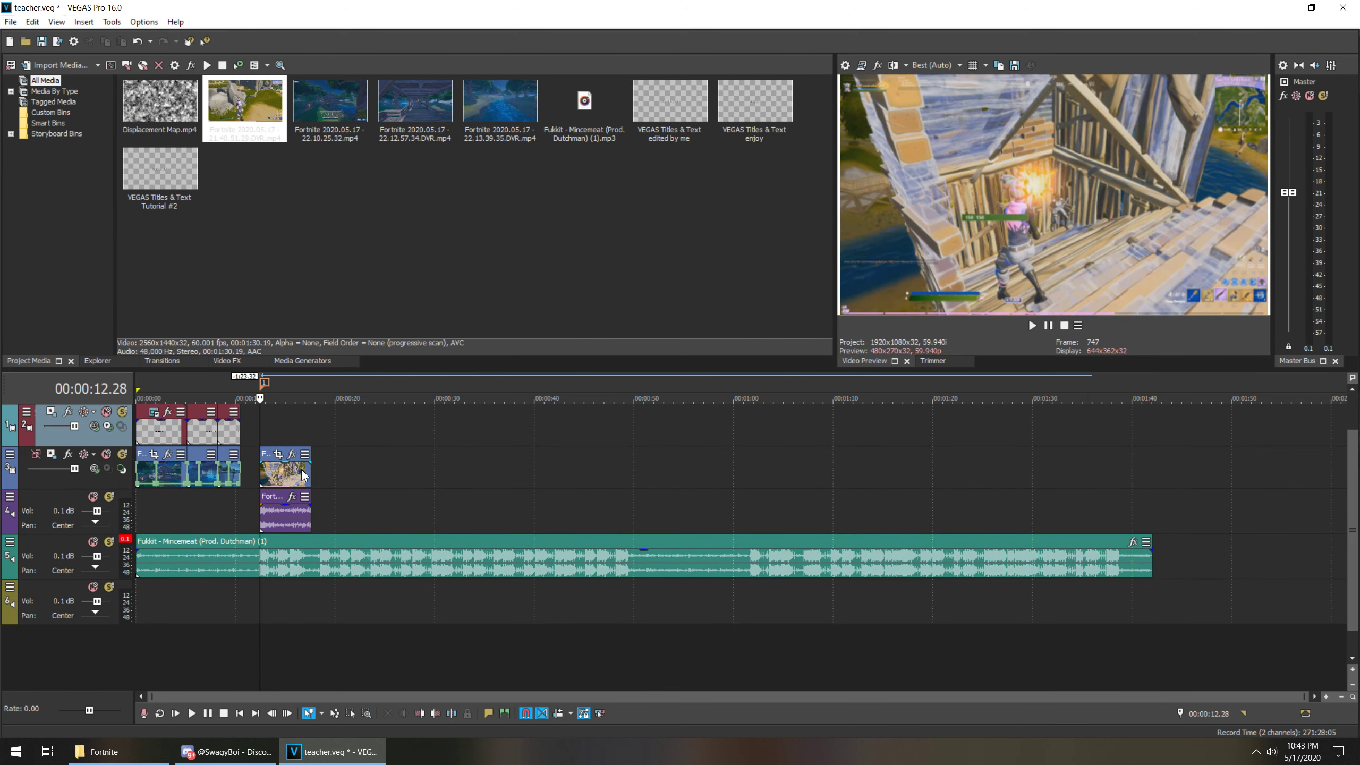
scroll(301, 470, "up", 6)
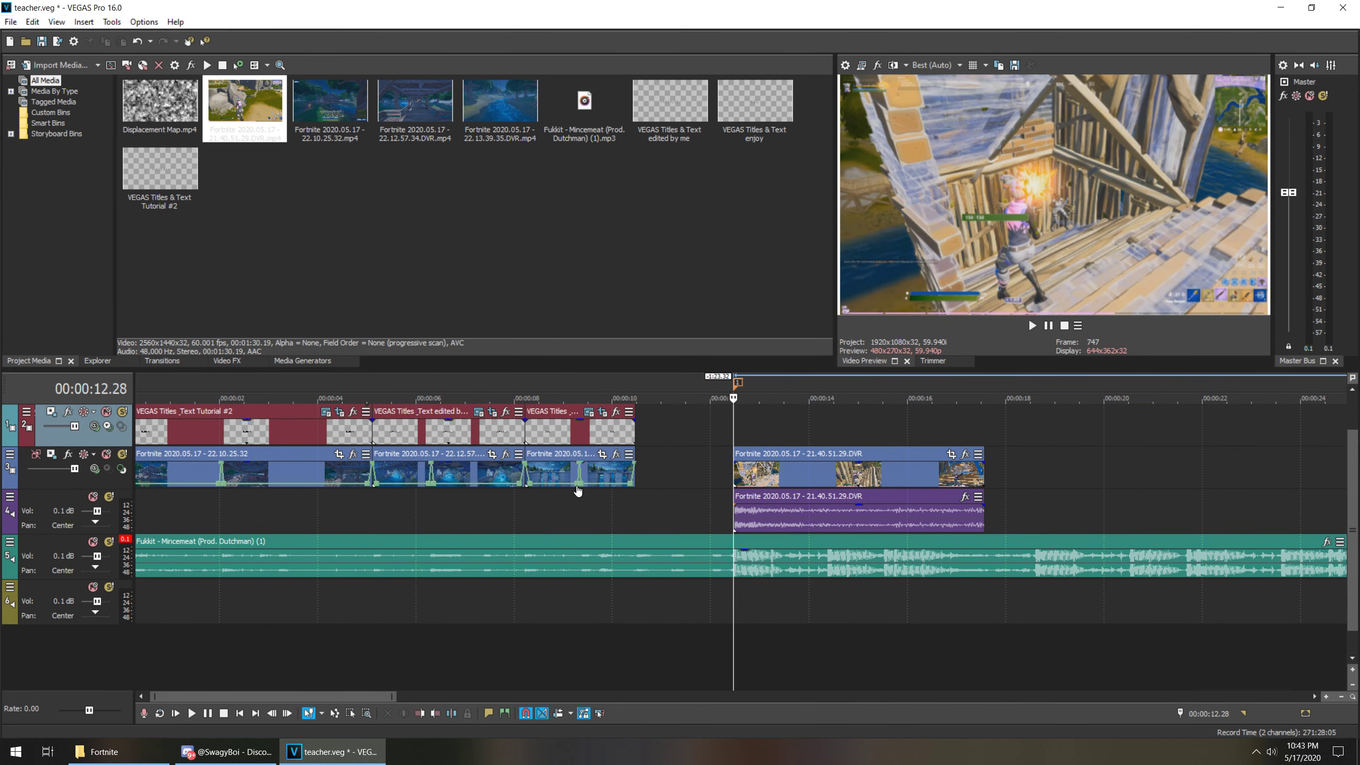
left_click(741, 466)
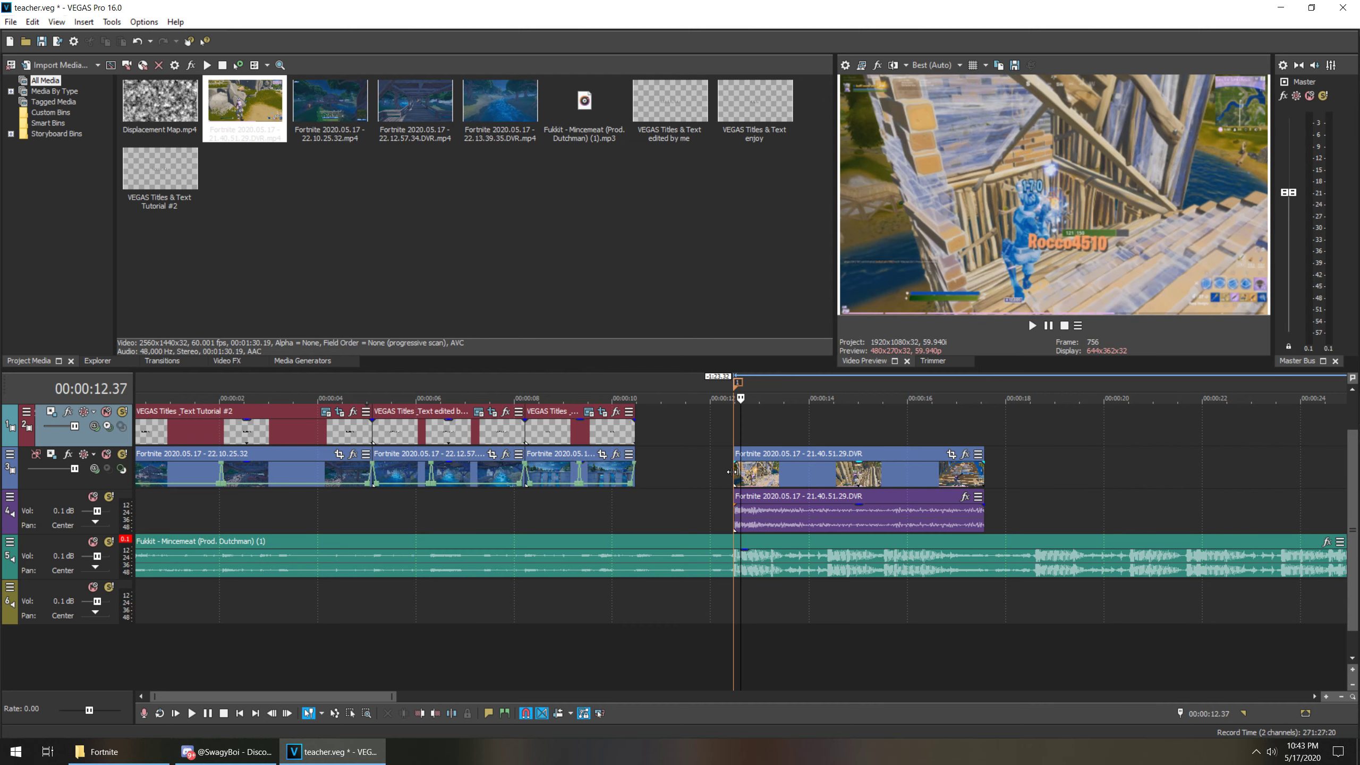
left_click_drag(784, 472, 781, 473)
left_click(709, 470)
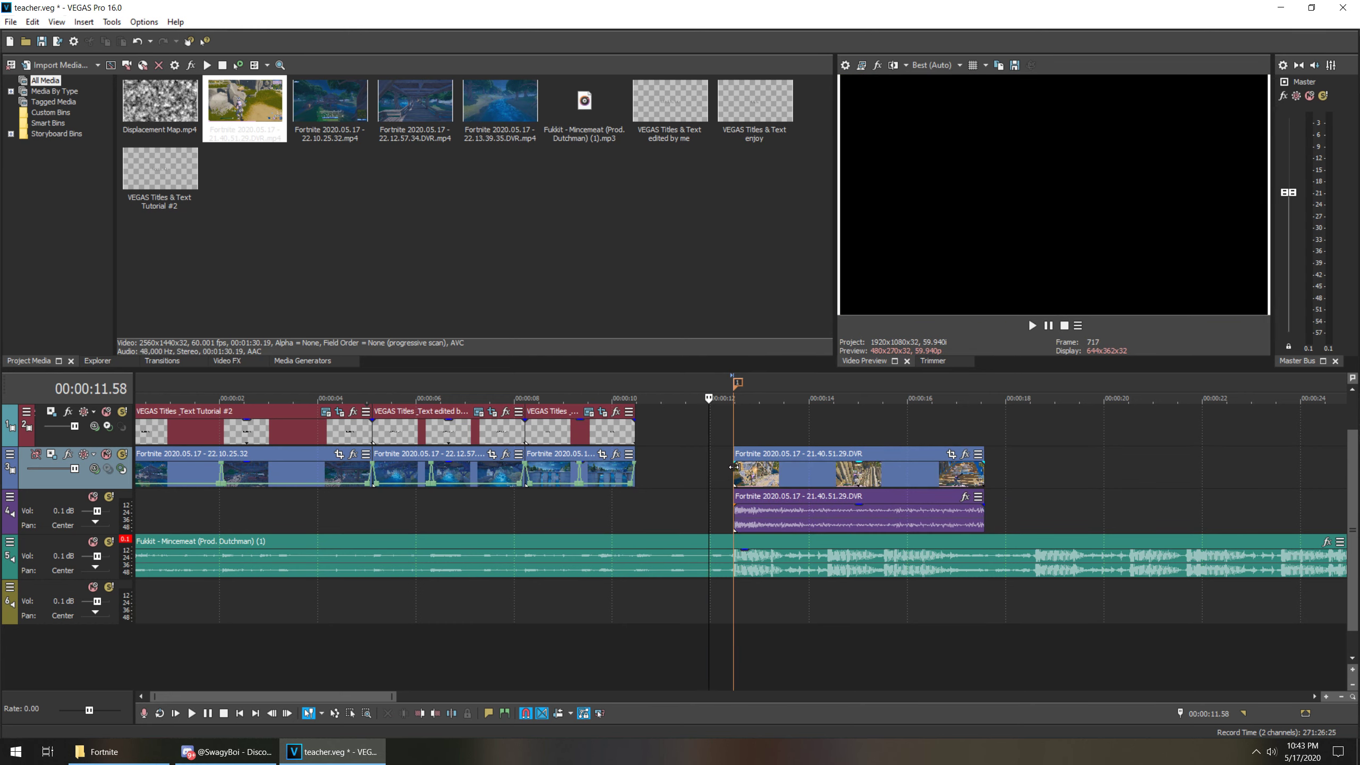
left_click_drag(735, 472, 636, 461)
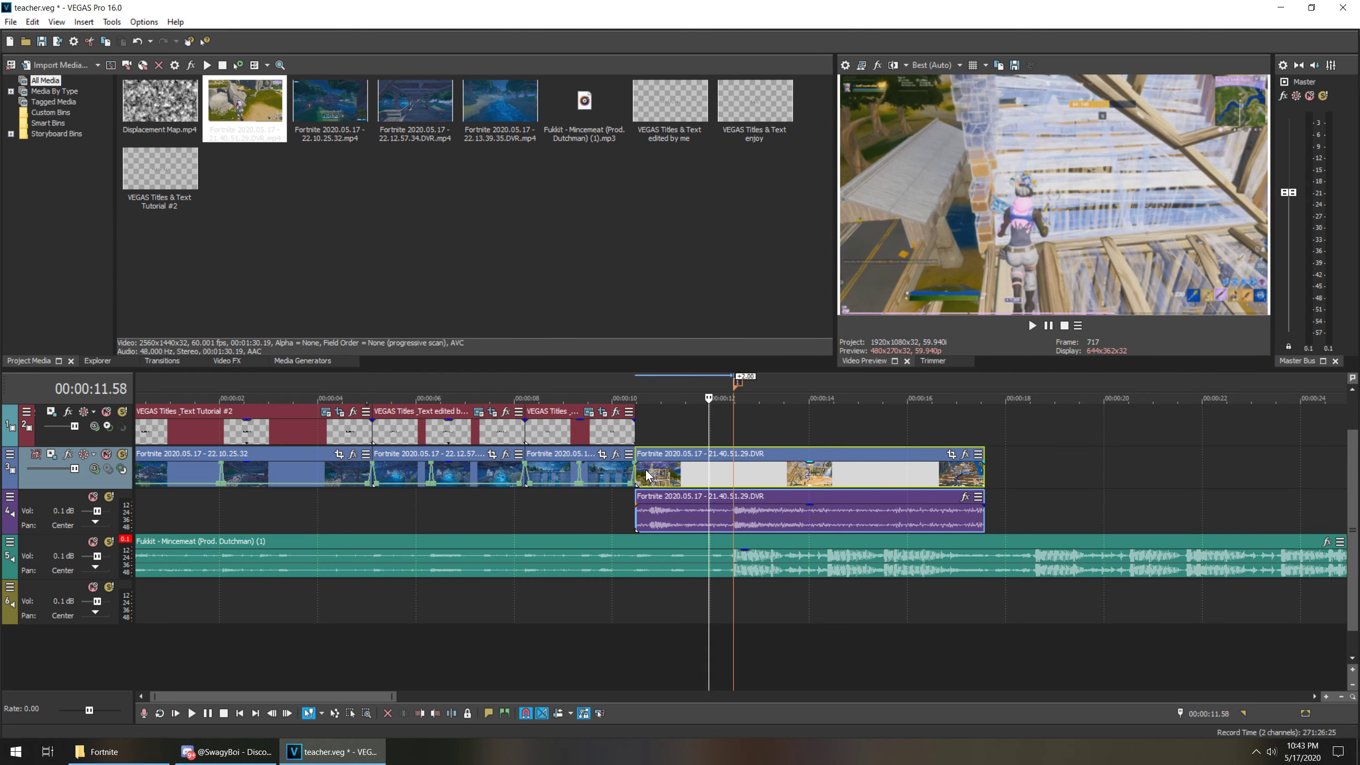
- Play back the cut into the new 21.40 gameplay clip
left_click(650, 473)
left_click(617, 474)
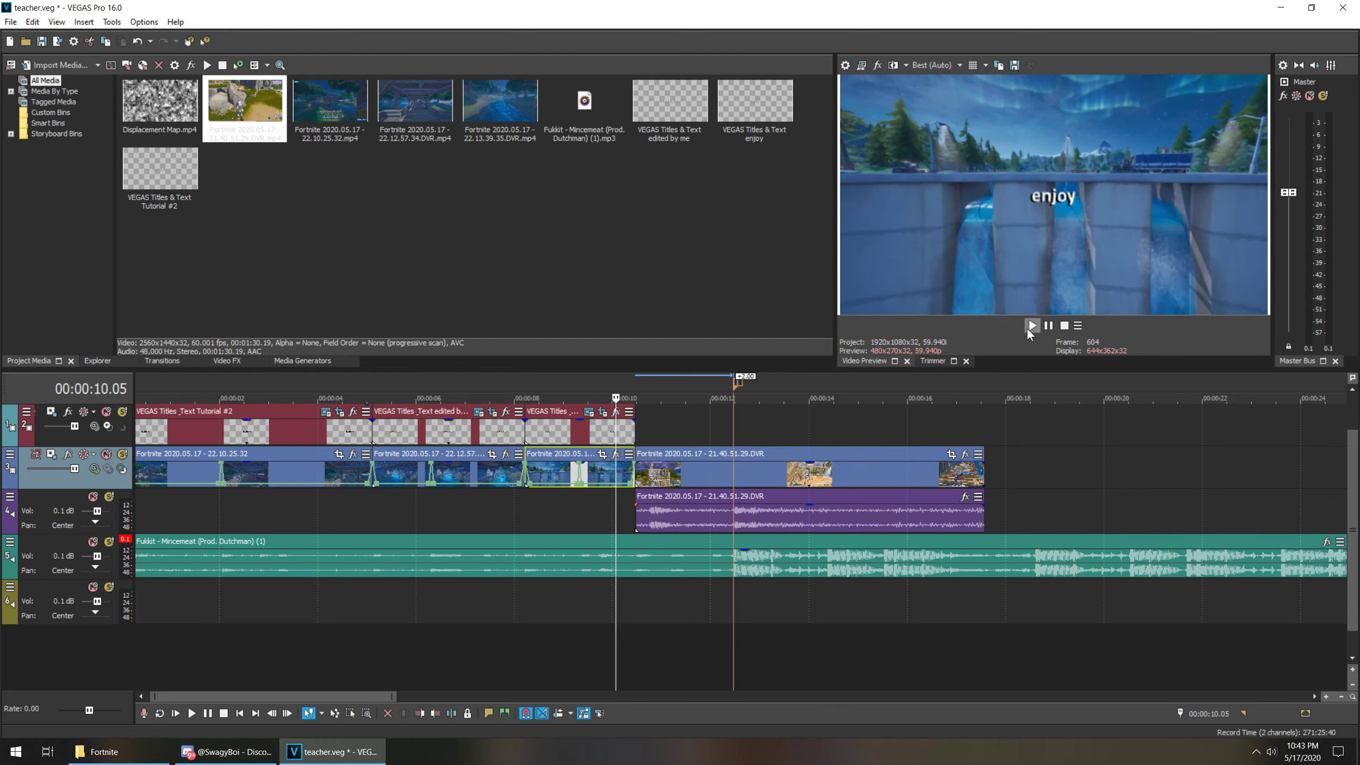
left_click(1028, 327)
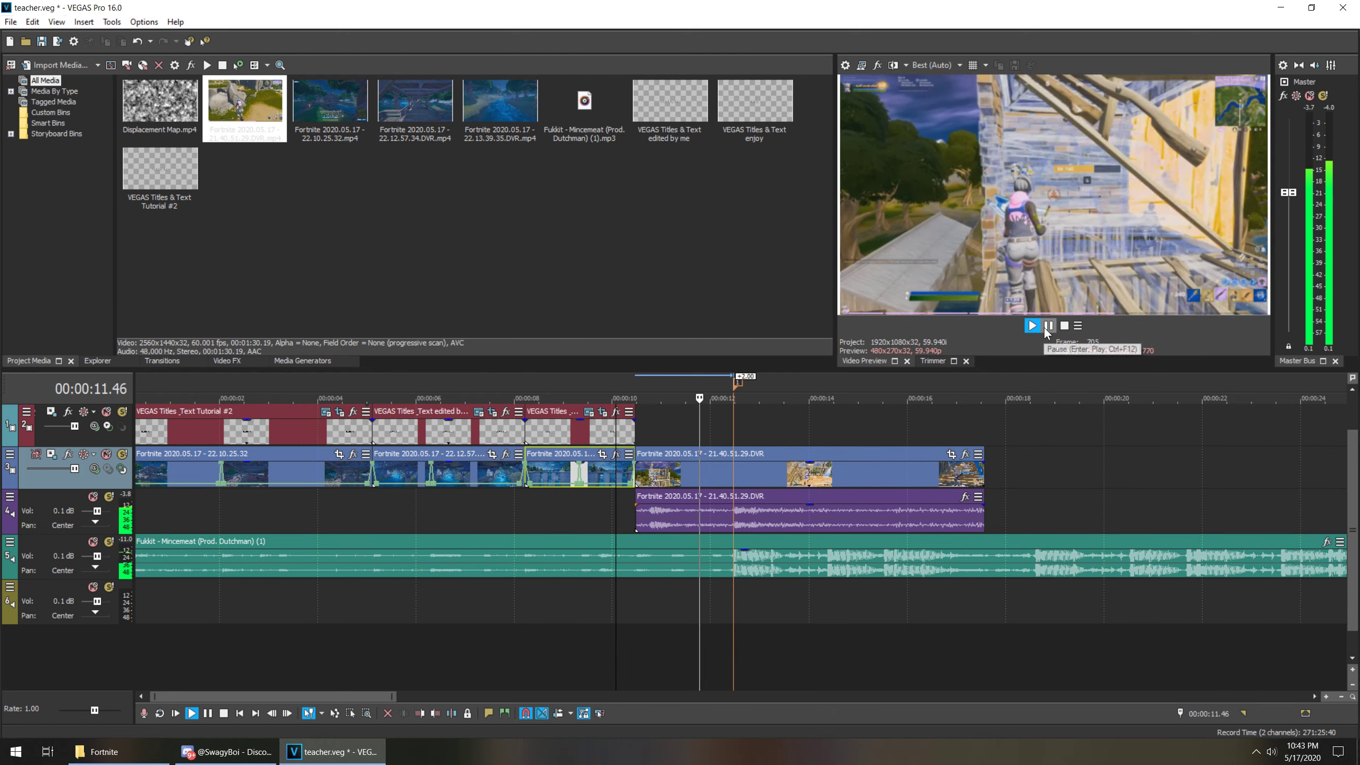
left_click(1047, 327)
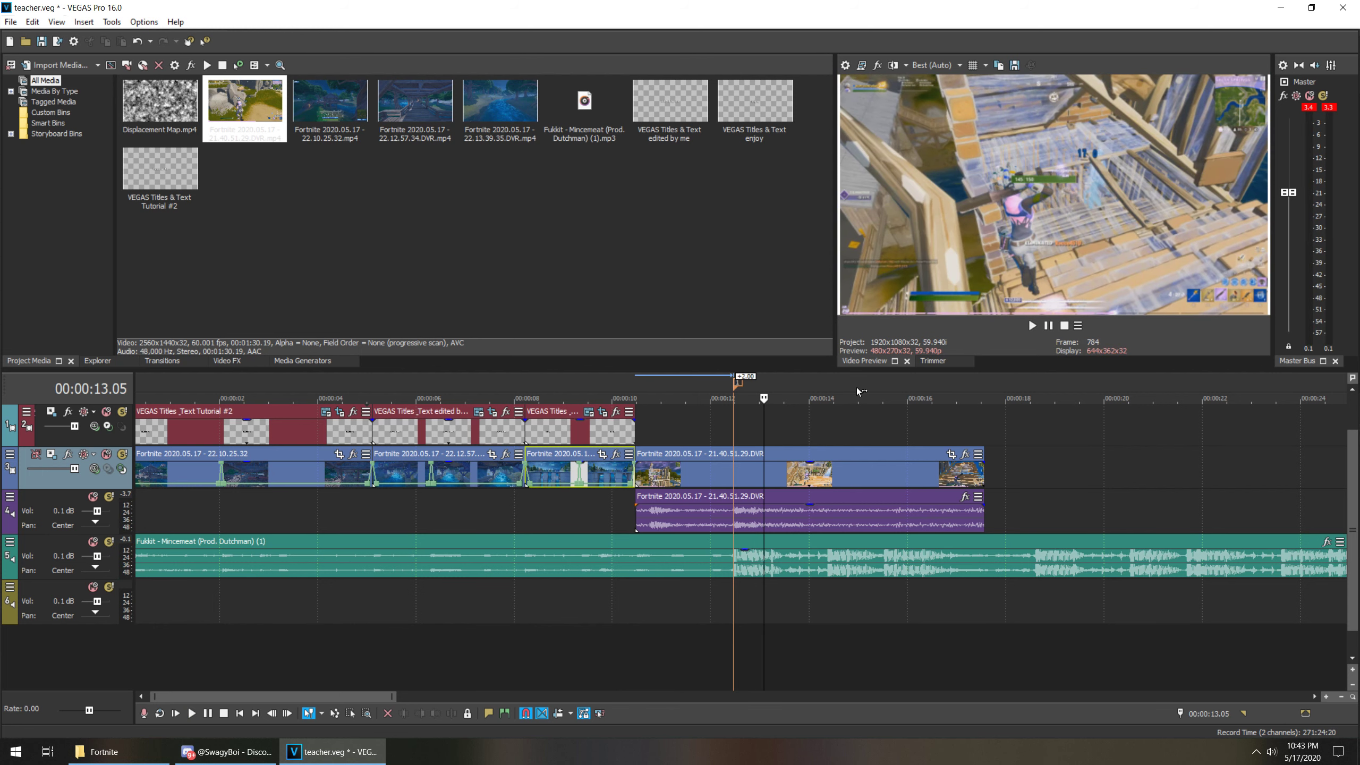
- Add a fade-out to the 22.13 clip and a fade-in to the 21.40 clip
scroll(632, 463, "up", 2)
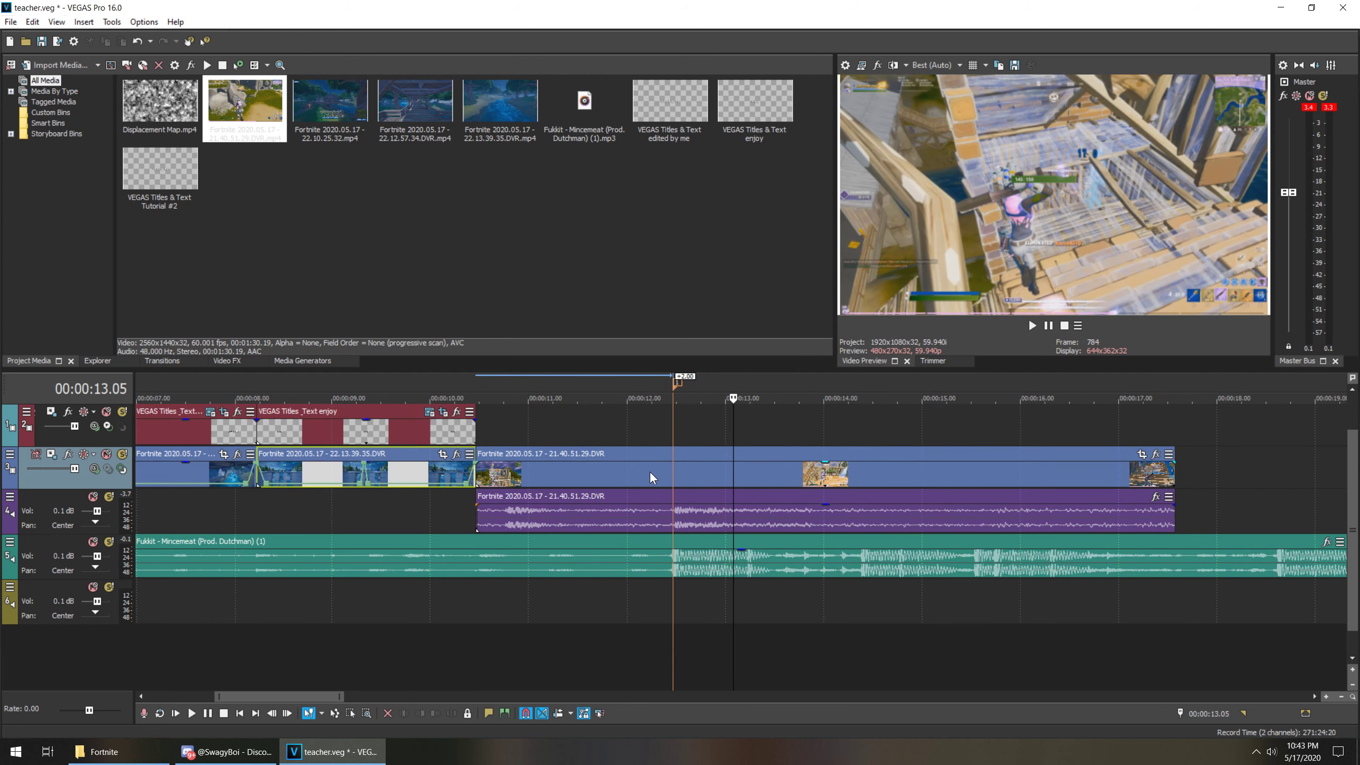
left_click(487, 480)
scroll(490, 479, "up", 2)
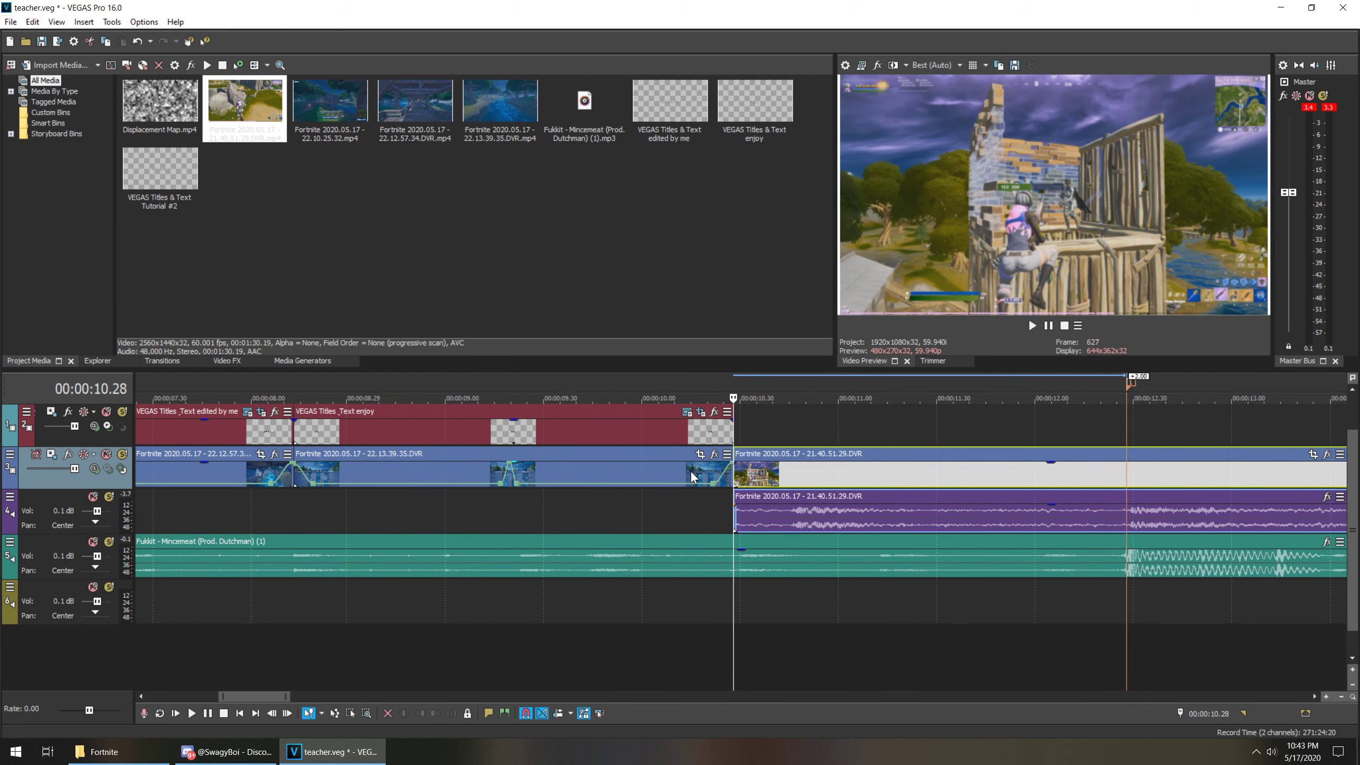
left_click(728, 471)
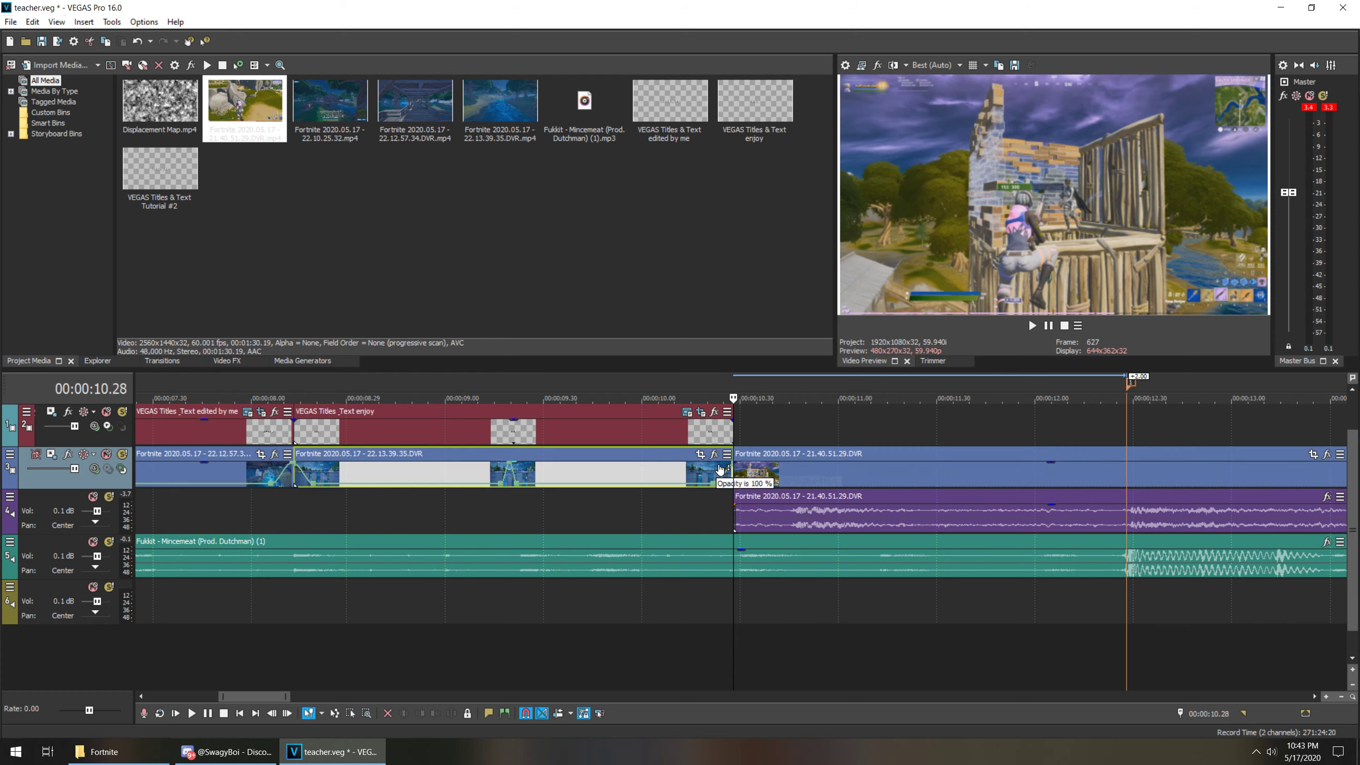
scroll(772, 476, "up", 2)
left_click_drag(731, 462, 773, 465)
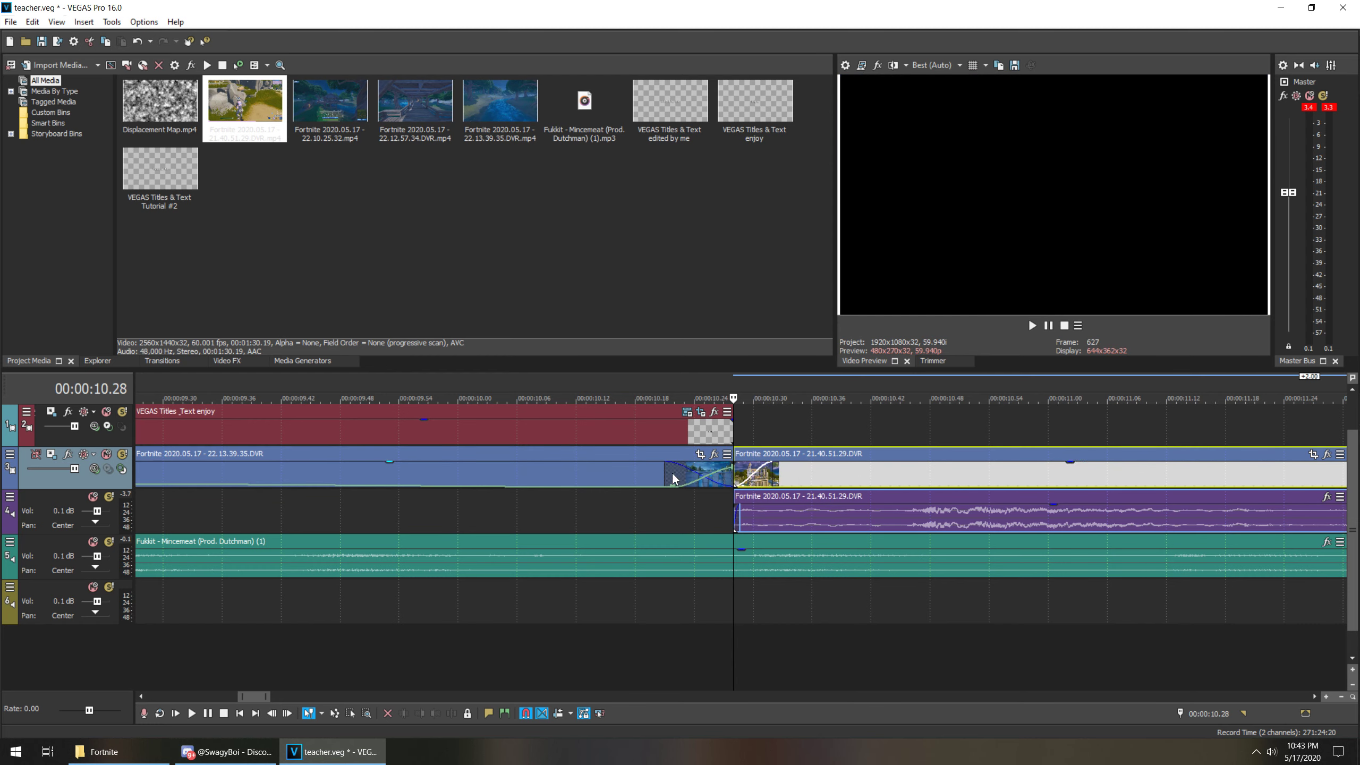
left_click(647, 473)
left_click(1033, 325)
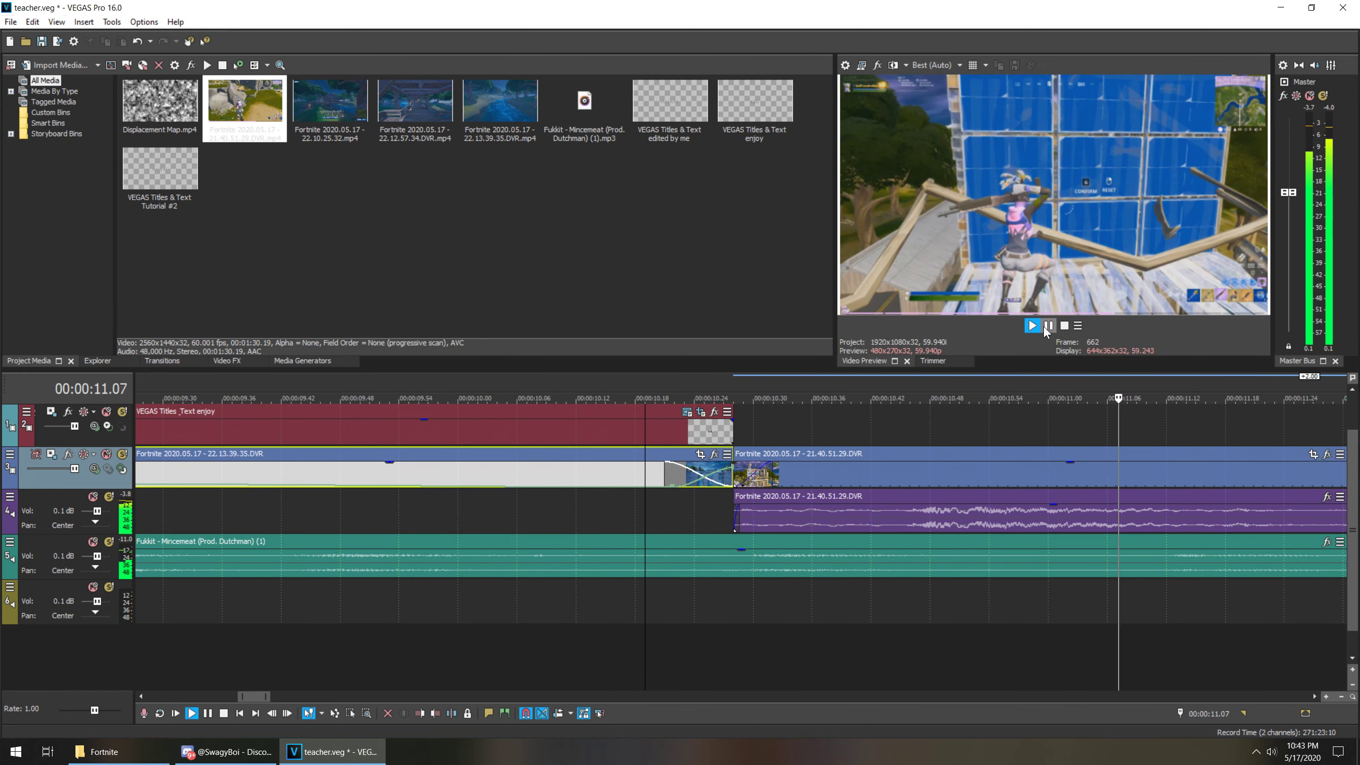
- Lengthen both fades into a longer crossfade and preview it
left_click_drag(769, 463, 841, 463)
left_click_drag(664, 464, 625, 467)
left_click(605, 471)
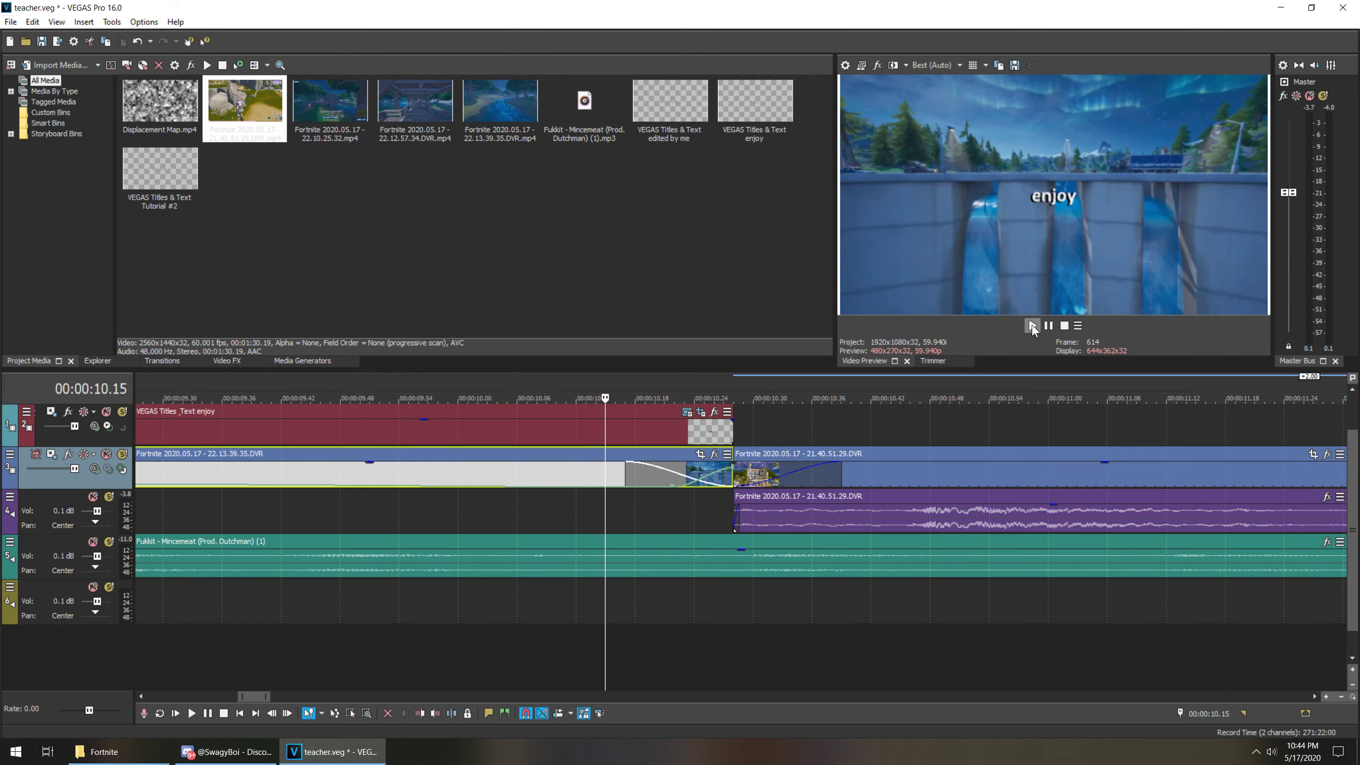
left_click(1032, 325)
left_click(1049, 325)
scroll(801, 449, "down", 4)
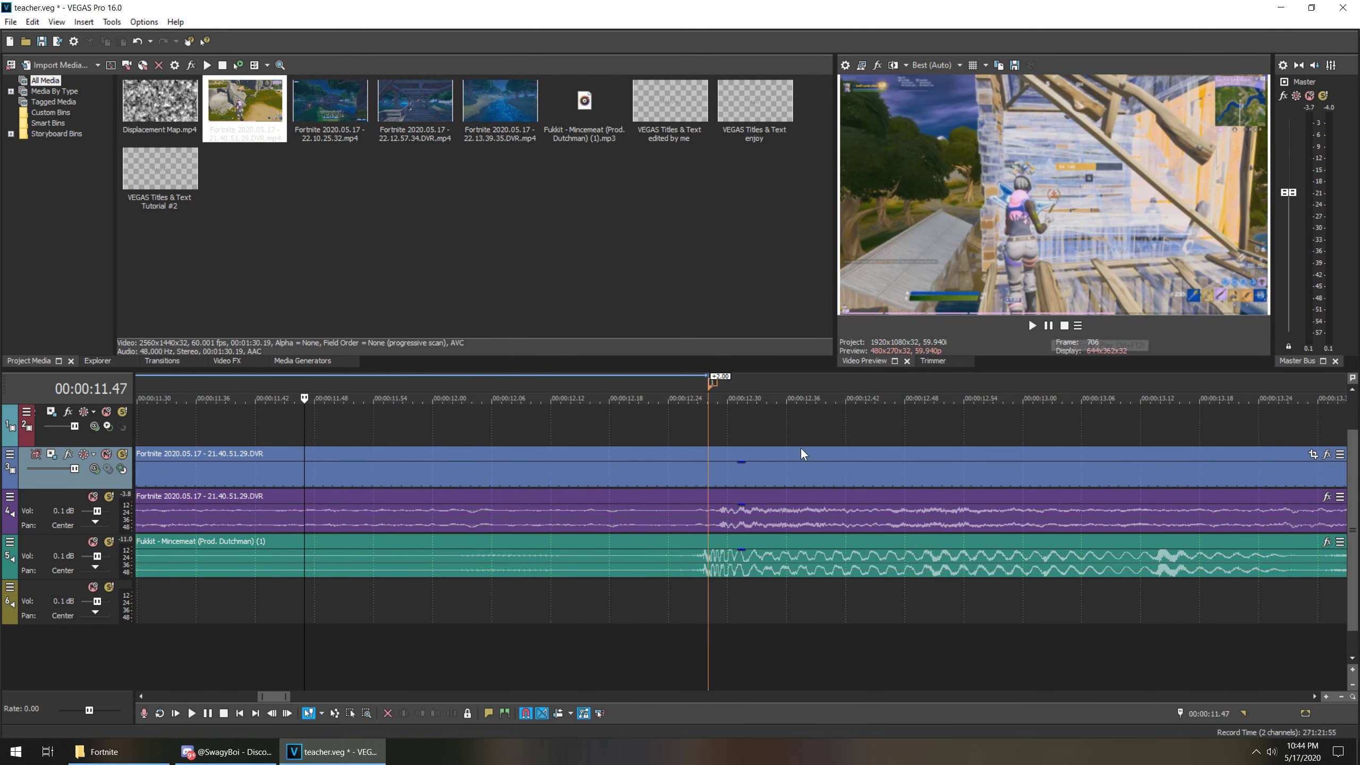
- Shorten the enjoy title's end slightly and play the transition into the gameplay
left_click(537, 427)
left_click_drag(537, 428, 532, 427)
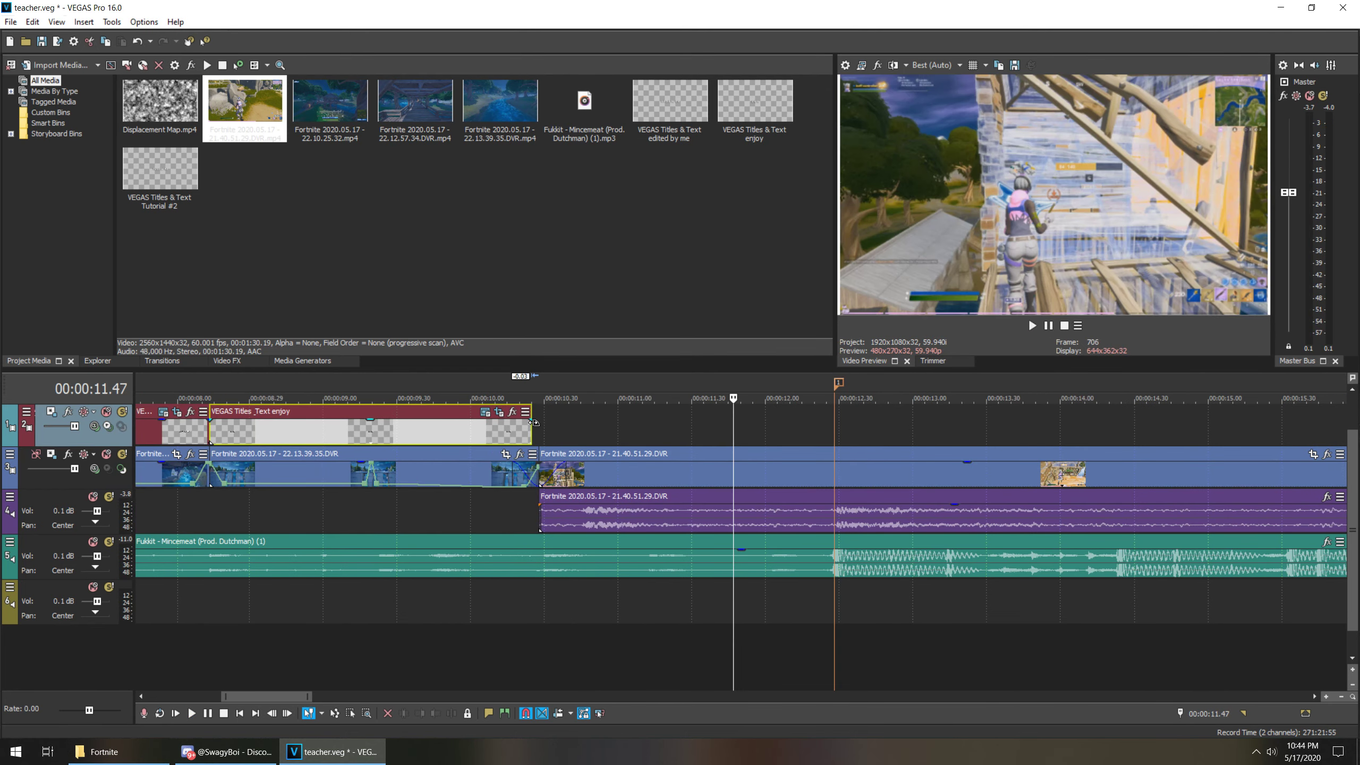
left_click(498, 429)
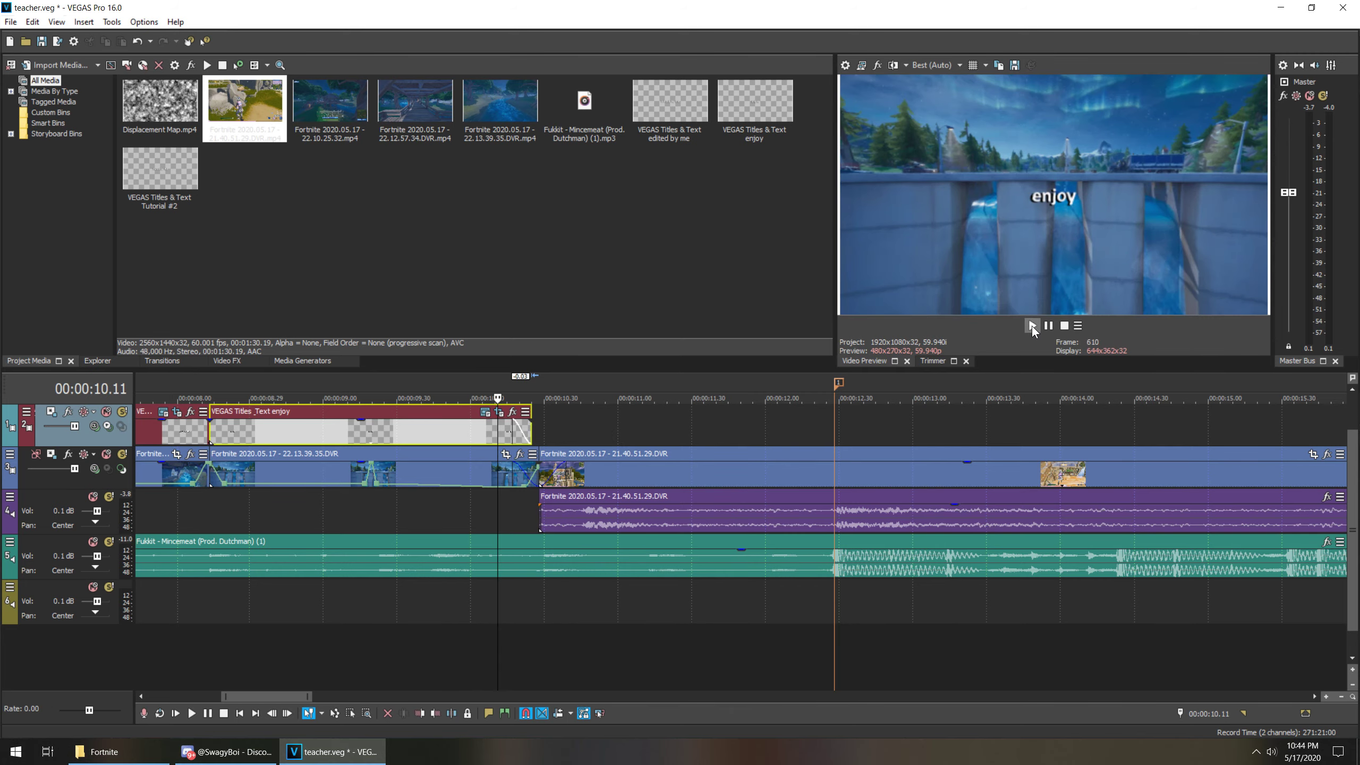
left_click(1031, 325)
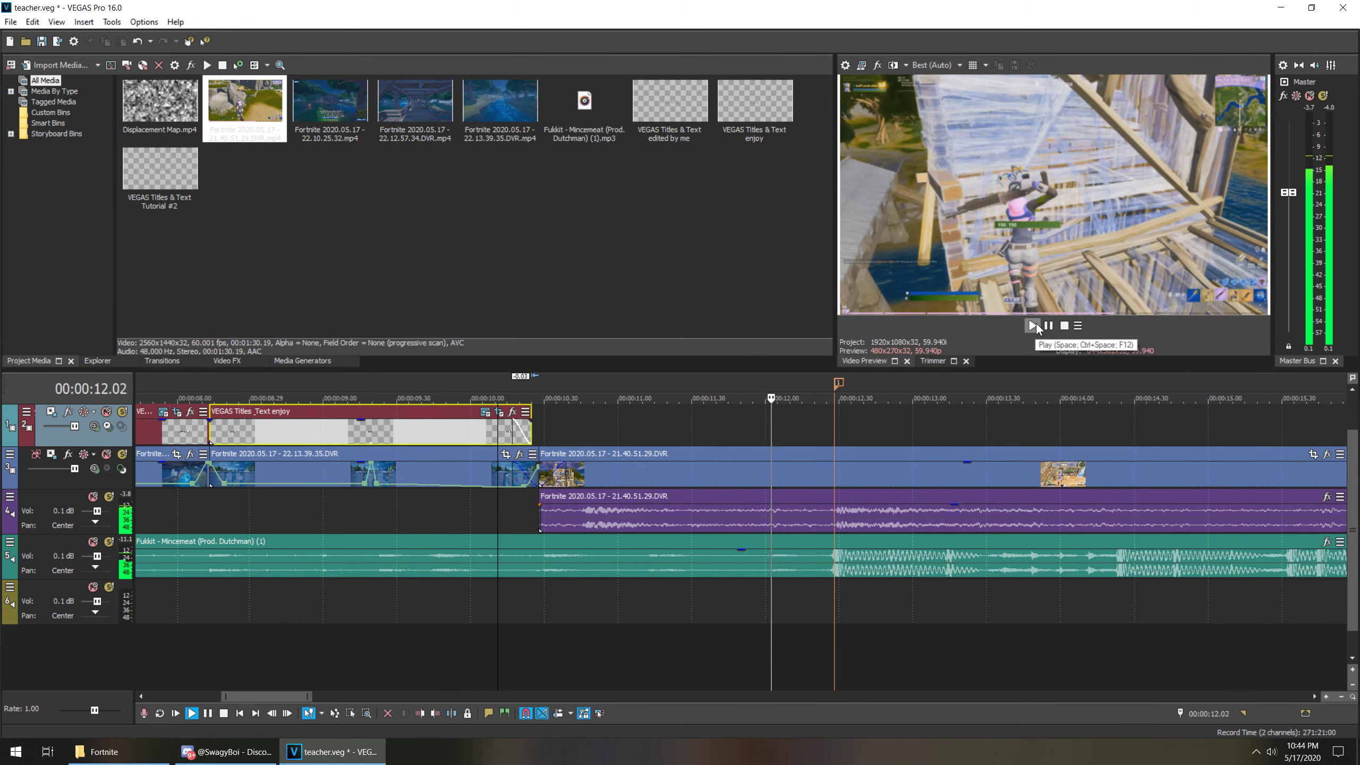
left_click(1047, 326)
scroll(810, 462, "down", 4)
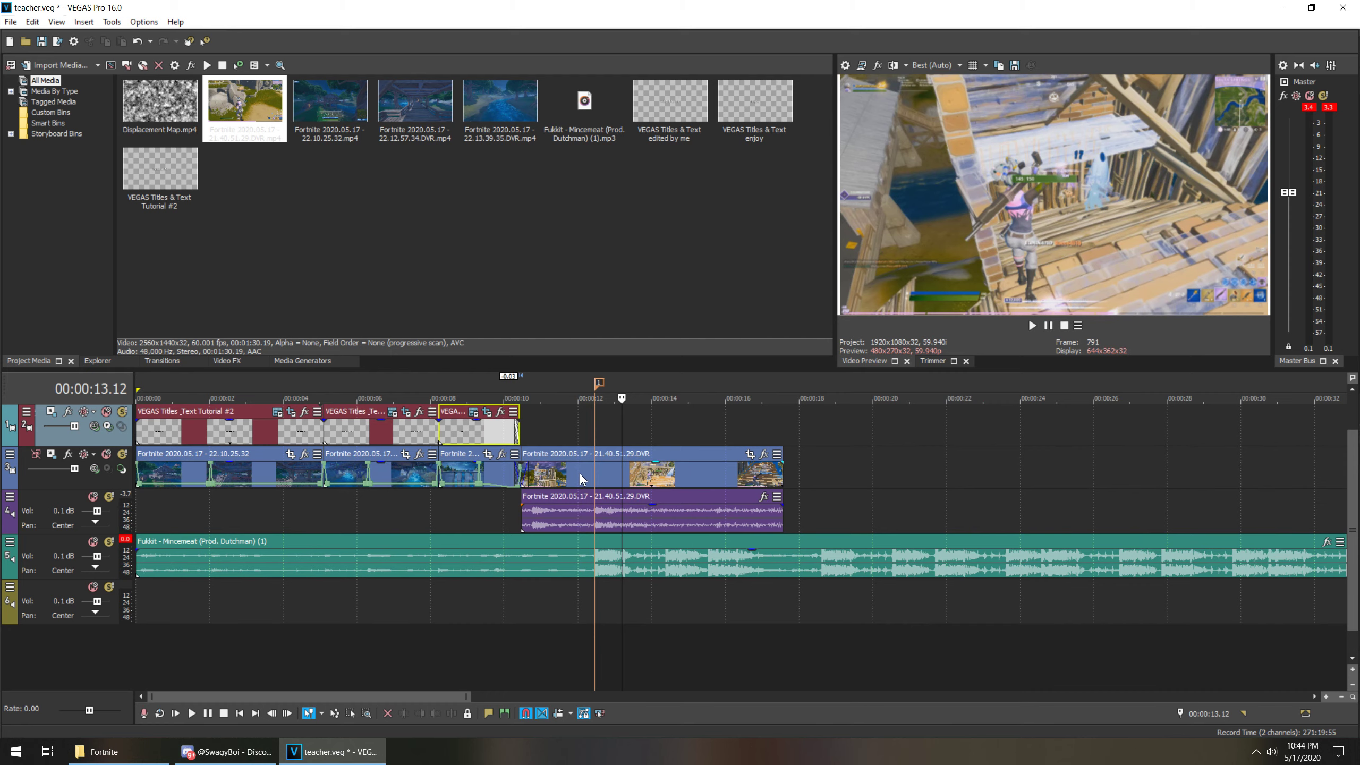
- Select the 21.40.51.29 clip at the 12.28 music drop and open its context menu
left_click(595, 471)
scroll(664, 467, "up", 4)
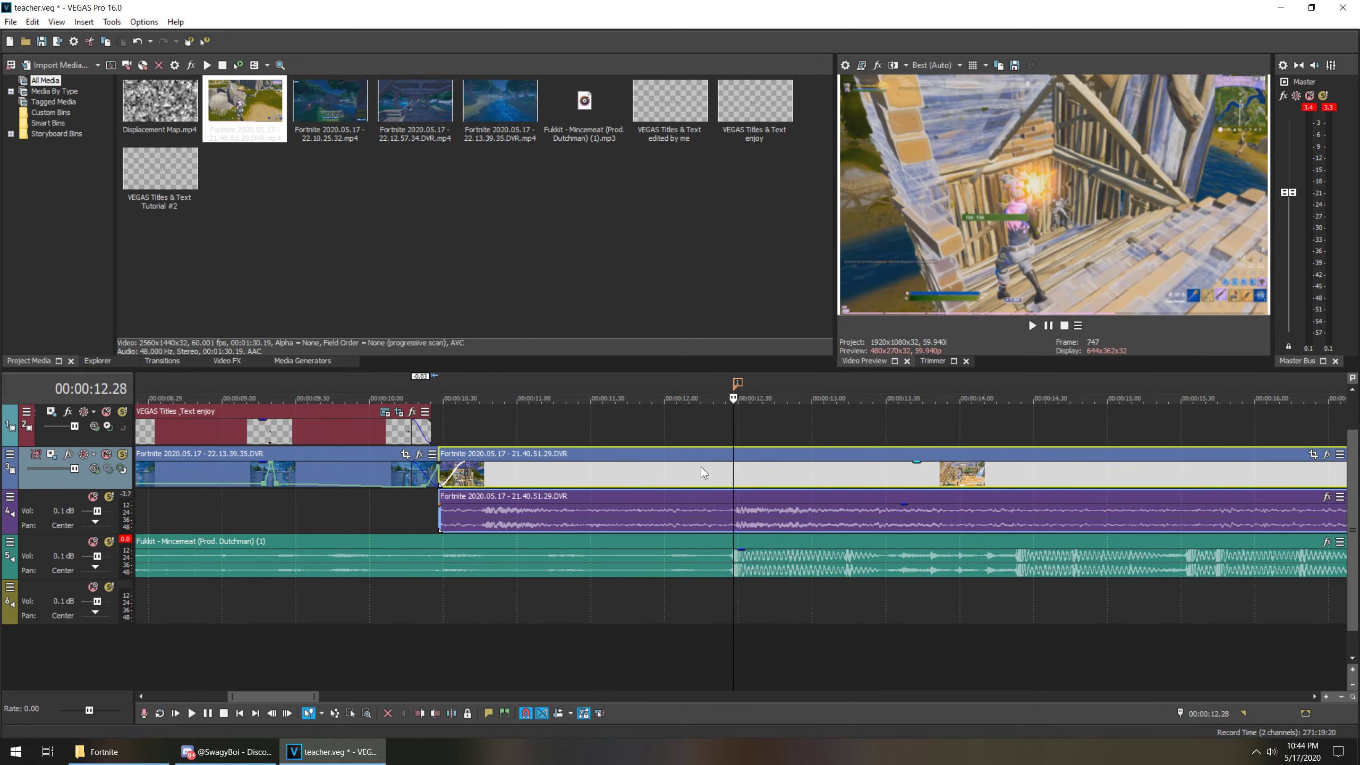
scroll(702, 467, "up", 2)
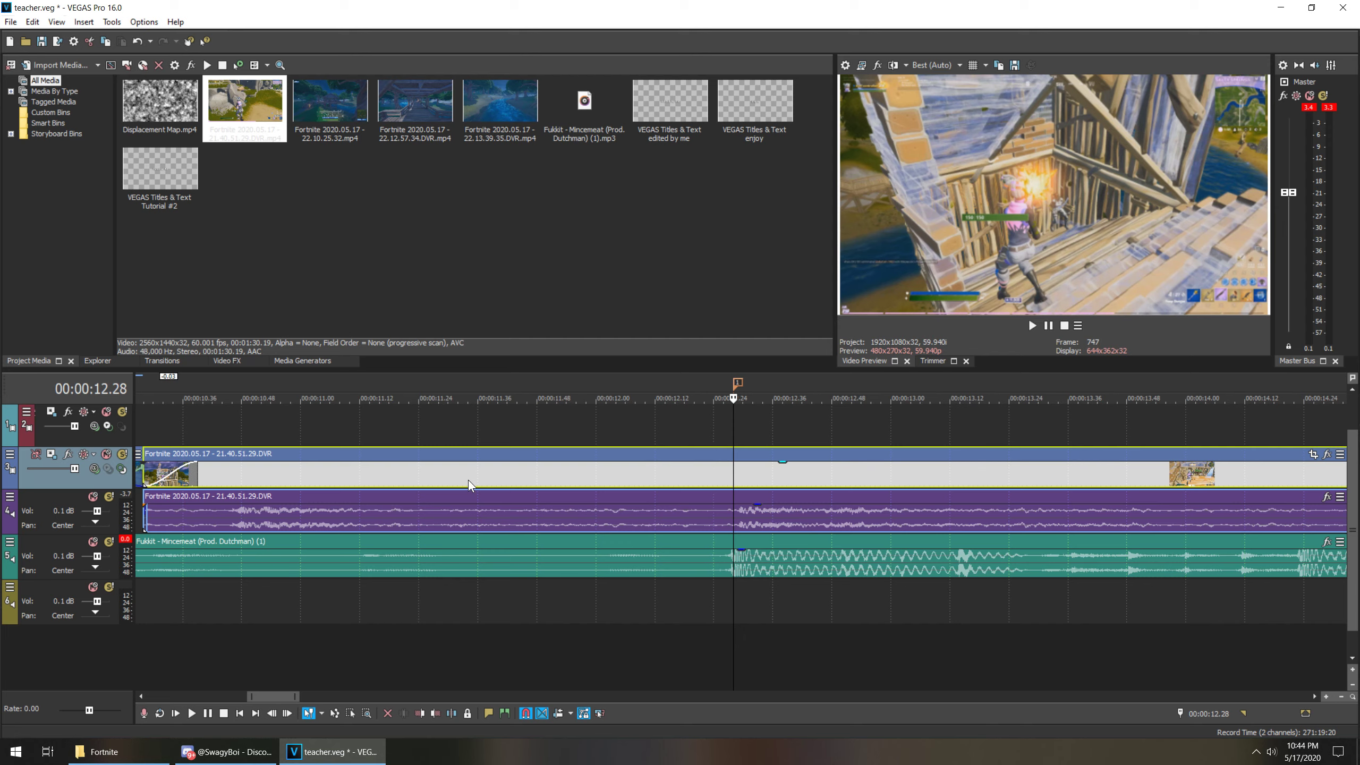
scroll(468, 481, "down", 3)
left_click(742, 516)
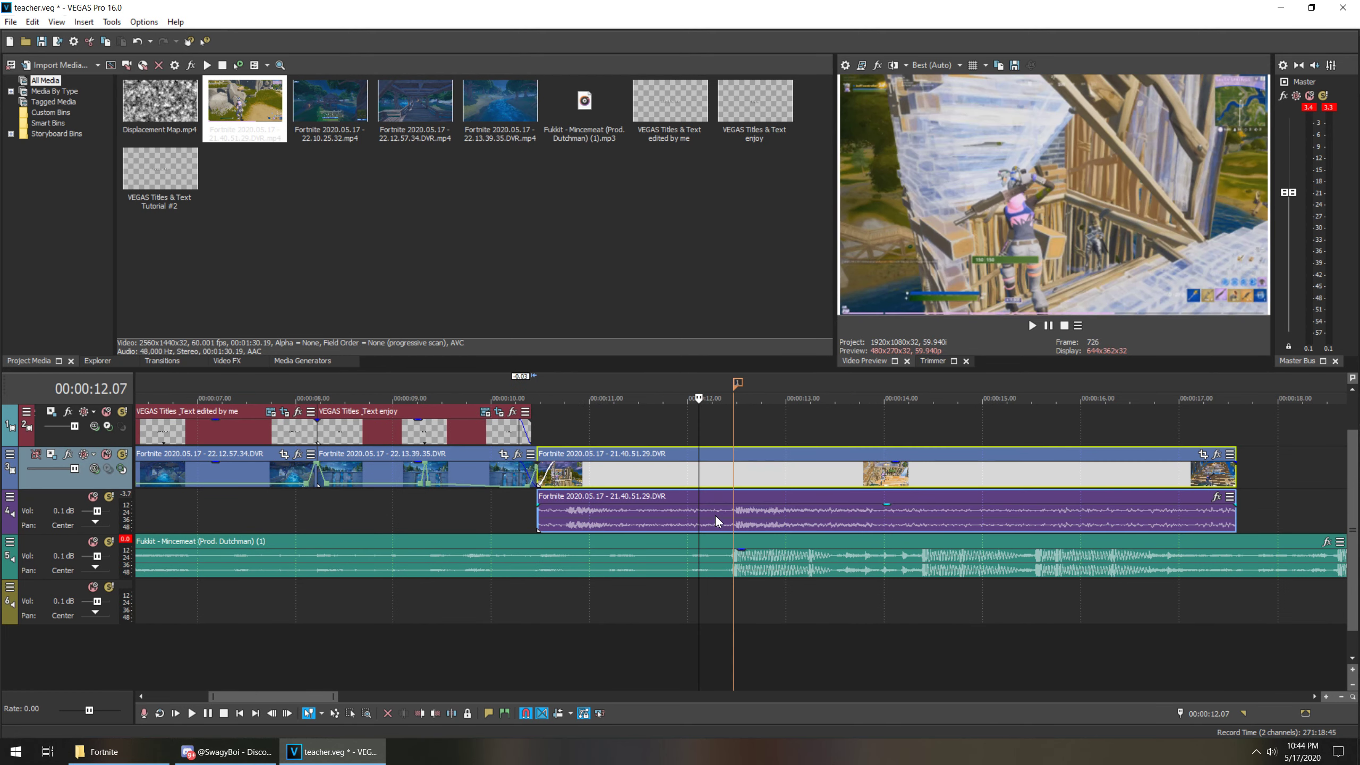
left_click(737, 520)
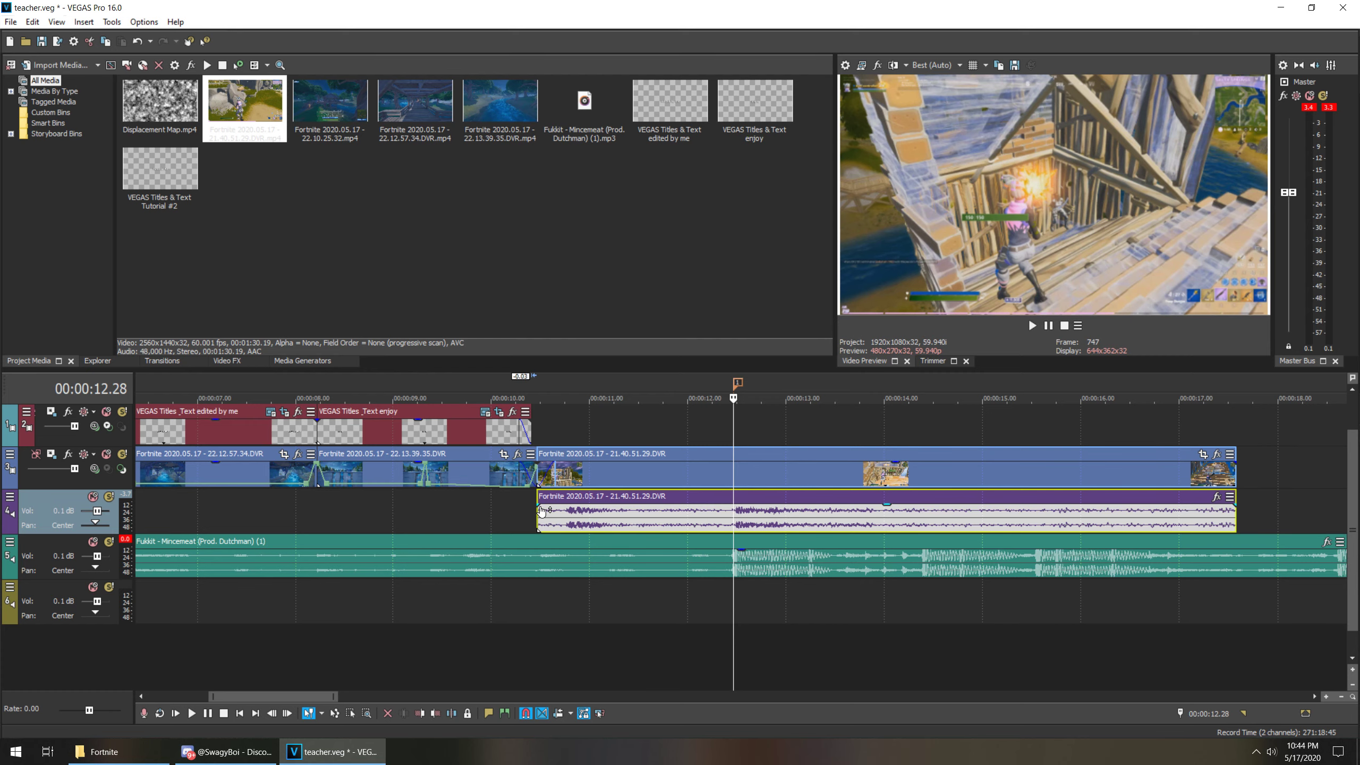
left_click(733, 474)
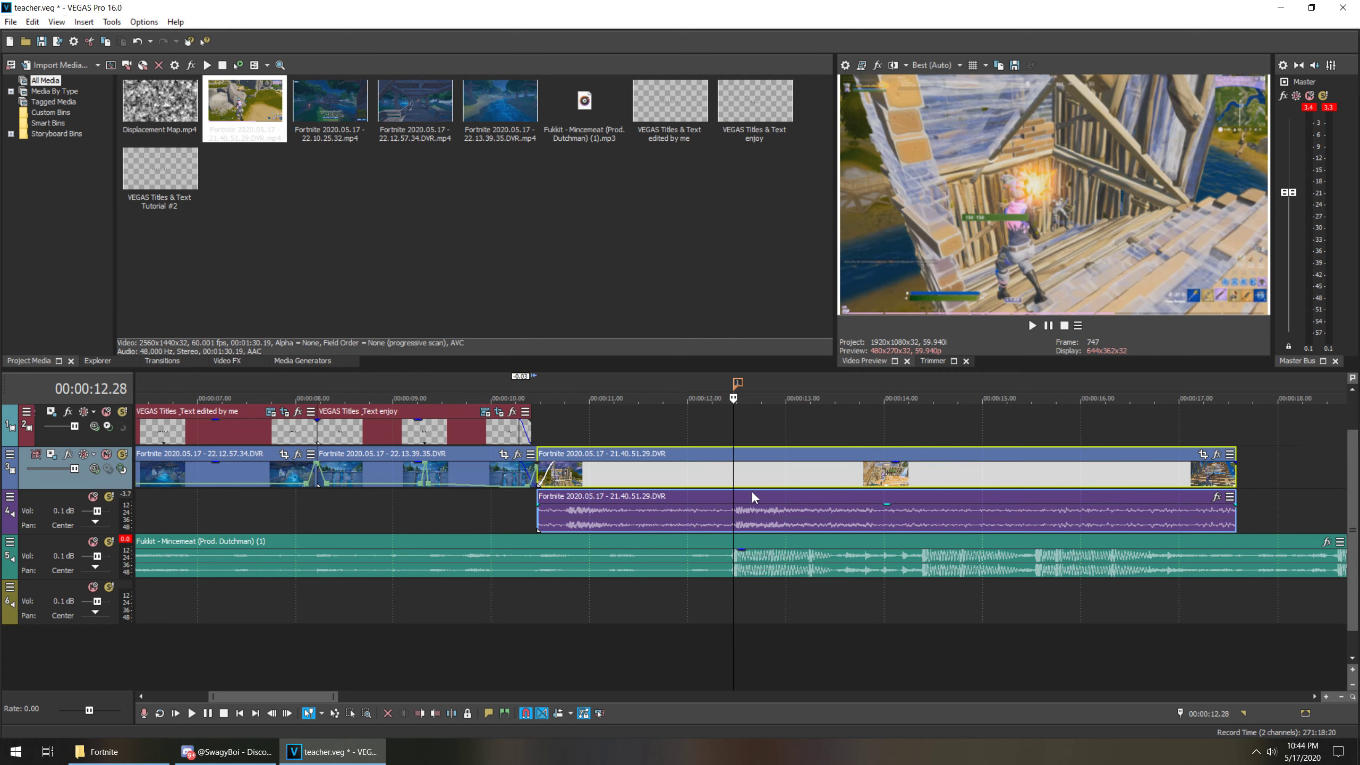
scroll(748, 487, "up", 4)
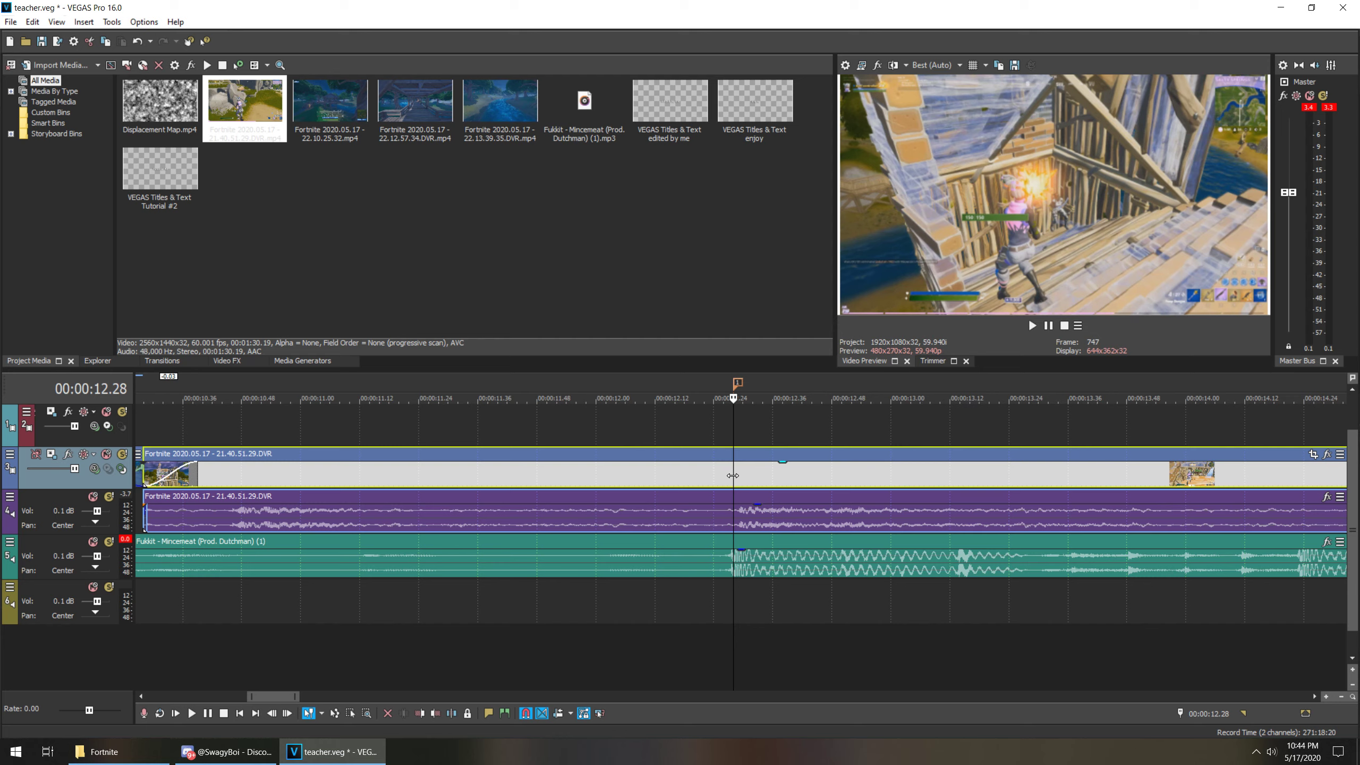
right_click(733, 474)
- Insert a velocity envelope on the 21.40.51.29 gameplay clip
left_click(723, 474)
right_click(736, 471)
left_click(730, 471)
right_click(730, 472)
mouse_move(818, 598)
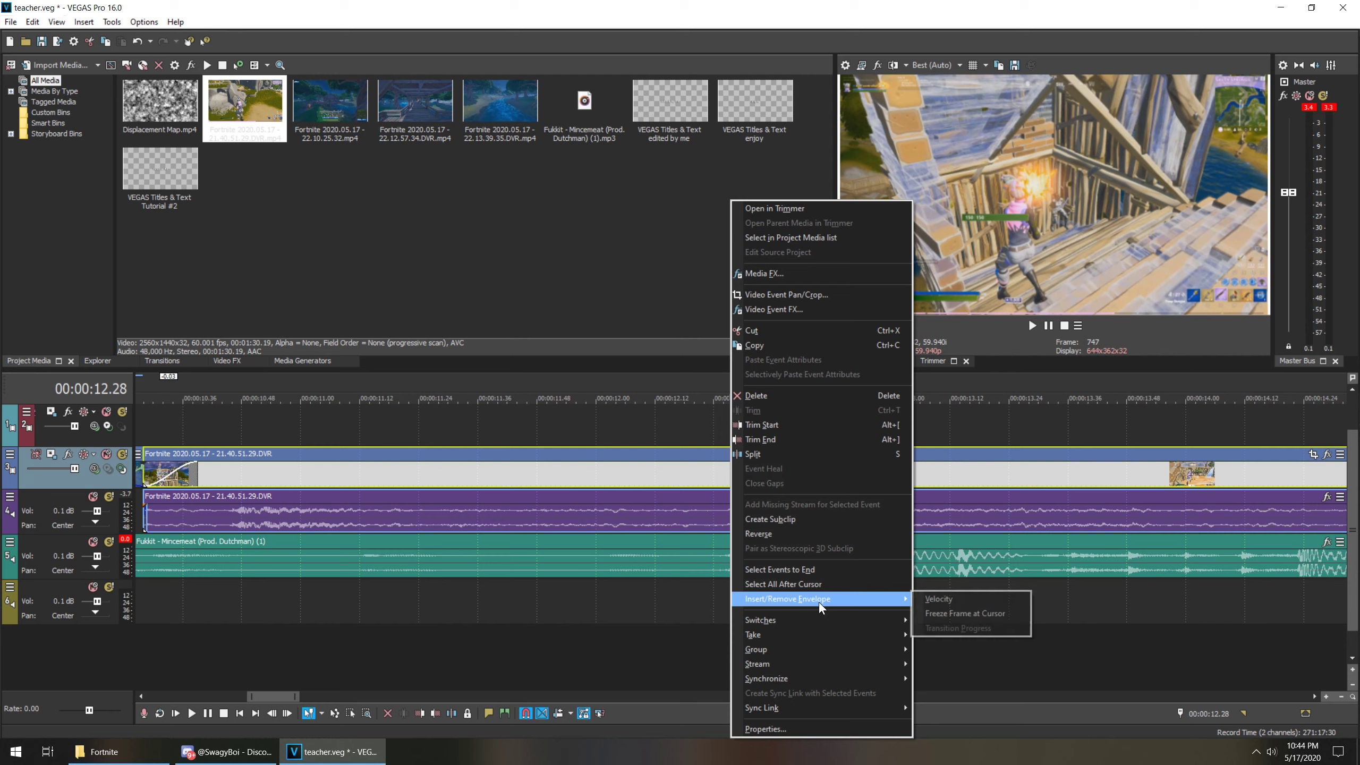
left_click(928, 599)
- Add three velocity points before, at and after the 12.28 music drop
scroll(742, 520, "up", 5)
double_click(732, 483)
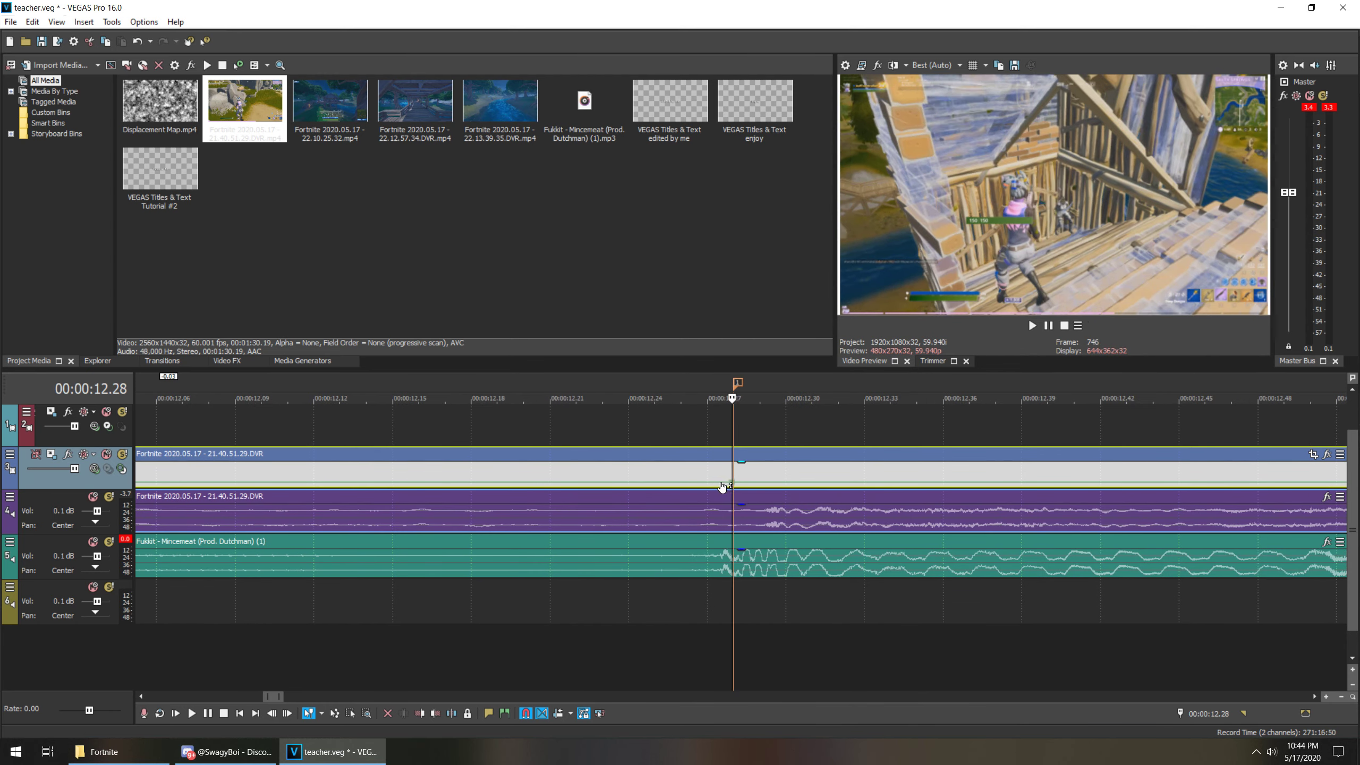
double_click(720, 482)
double_click(748, 482)
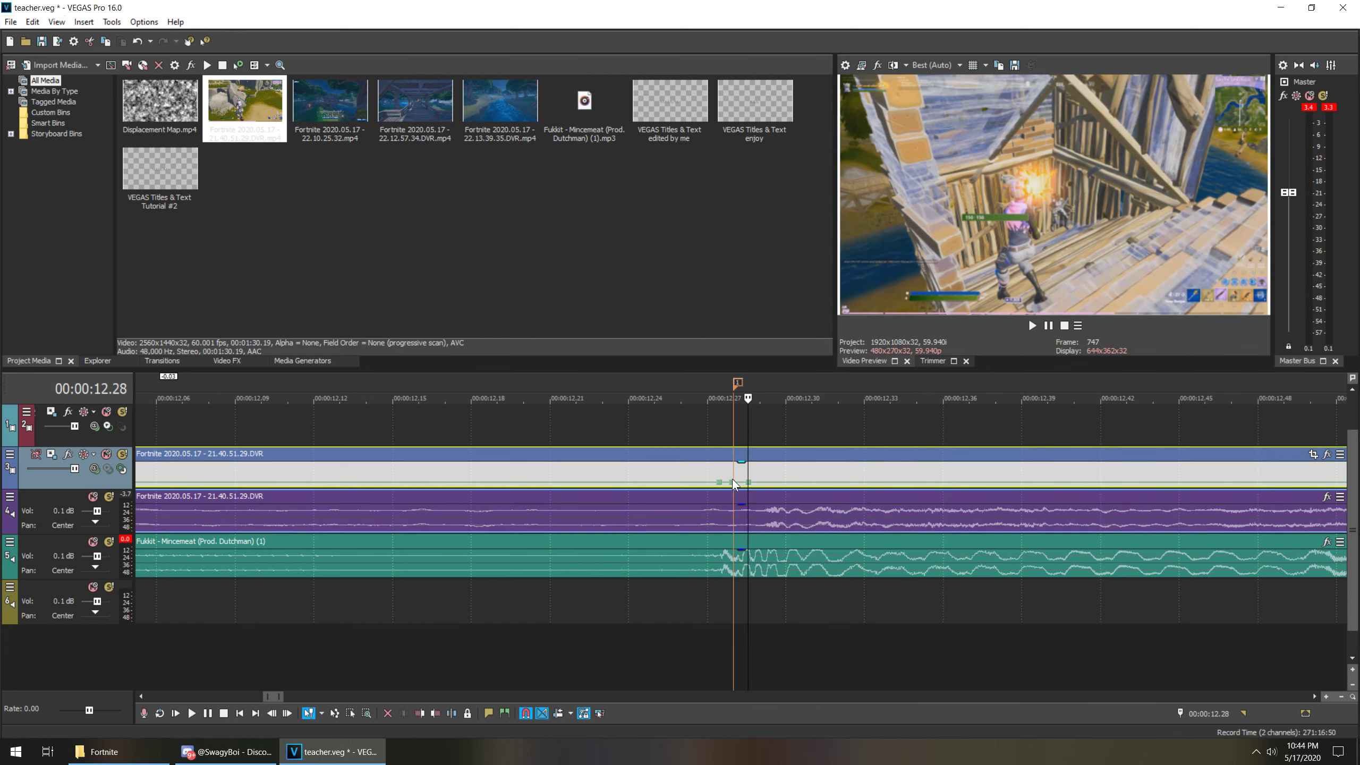
mouse_move(733, 487)
scroll(614, 432, "up", 3)
left_click(614, 431)
- Raise the 12.28 velocity point into a peak, then reset it to normal speed
scroll(614, 457, "up", 2)
scroll(707, 488, "up", 1)
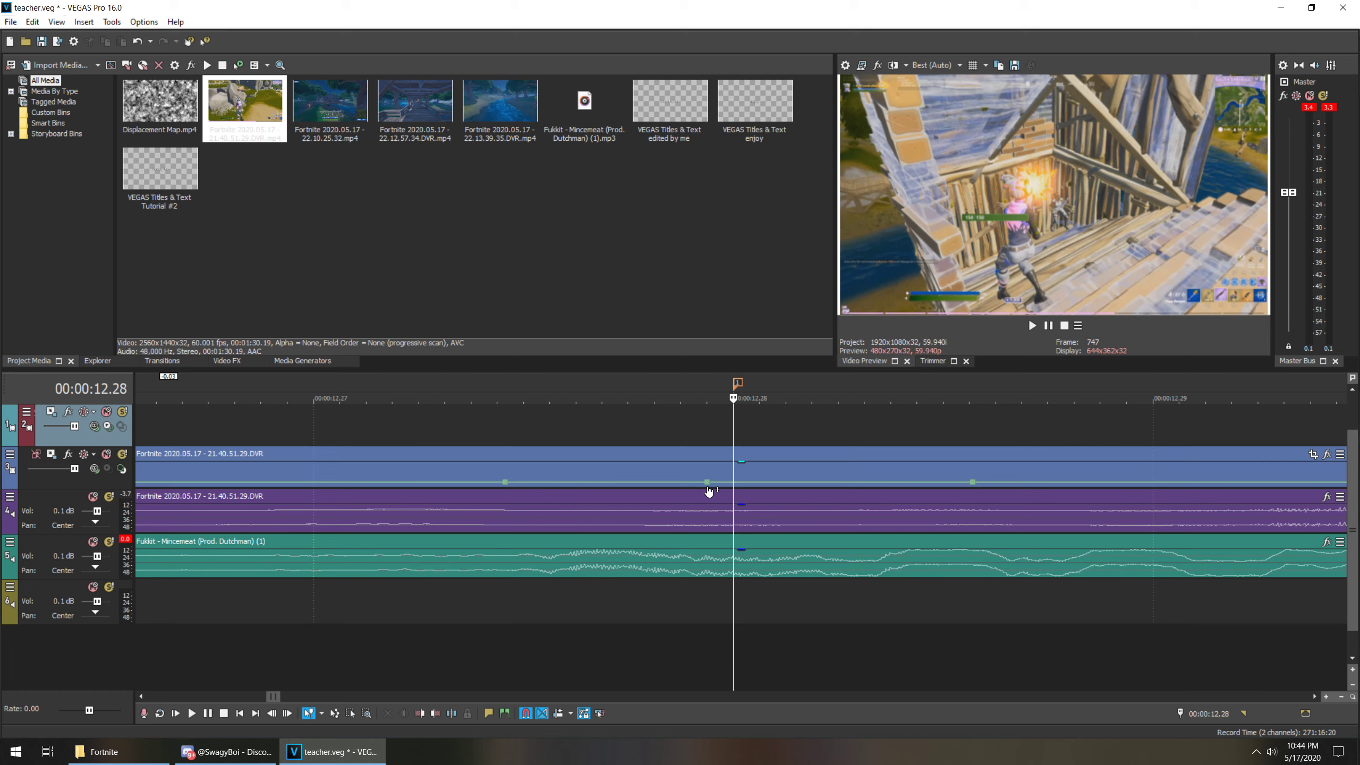
mouse_move(708, 483)
left_click_drag(707, 483, 733, 471)
mouse_move(733, 474)
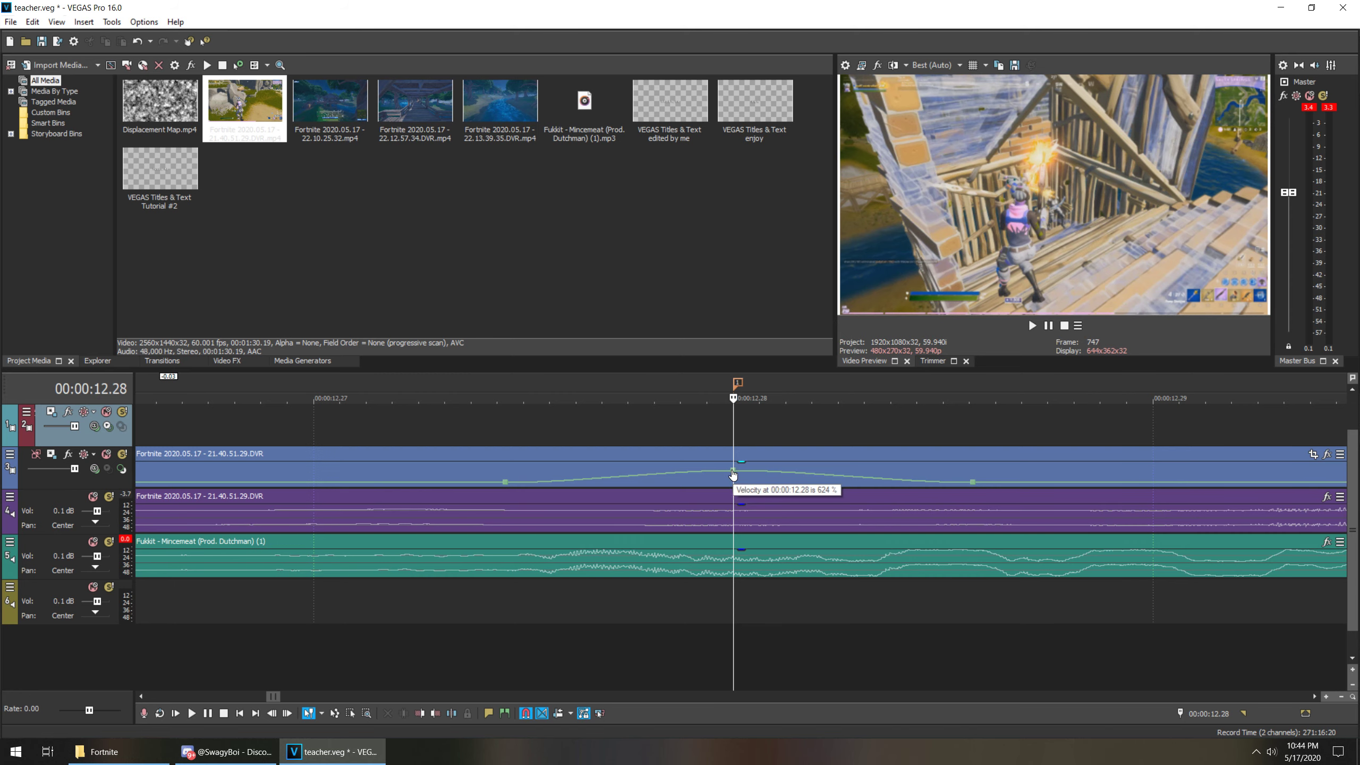
right_click(734, 474)
left_click(799, 190)
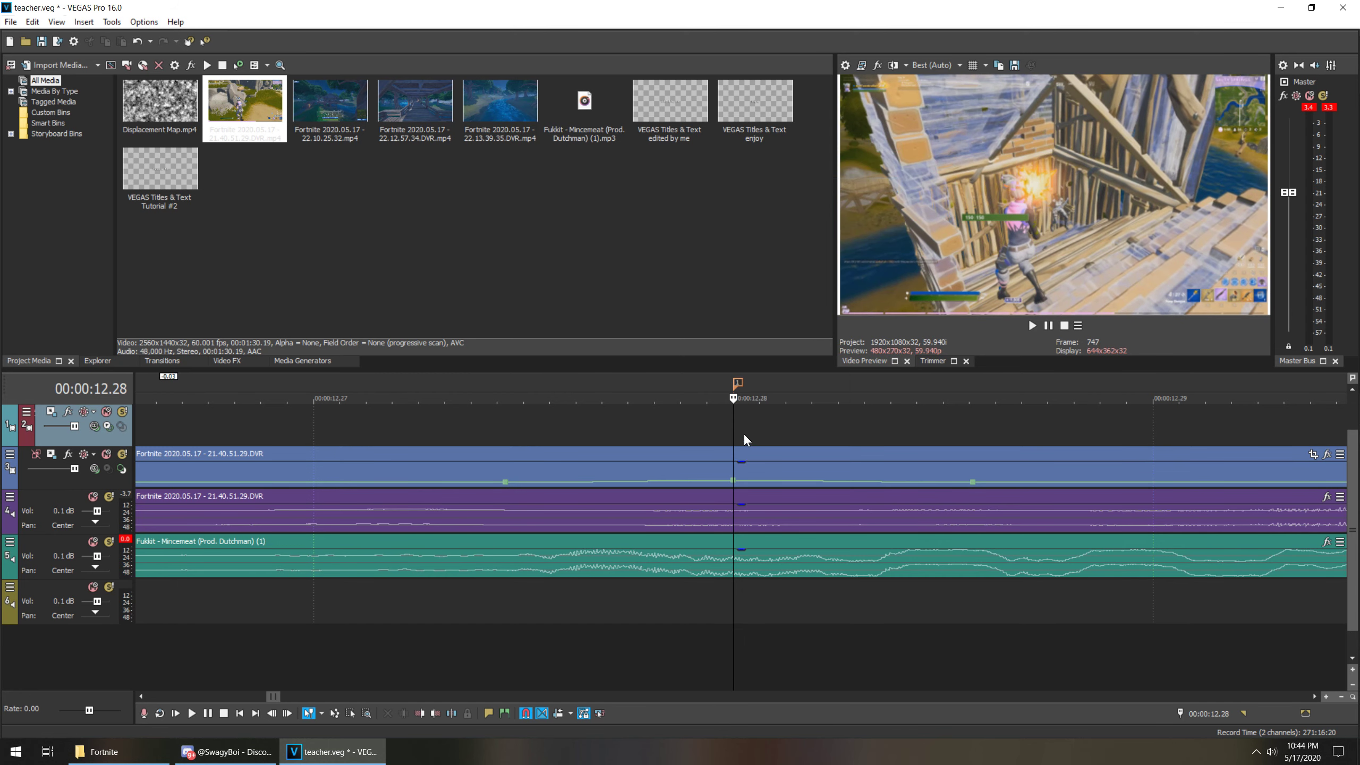
- Move the earlier velocity point to 12.22 and give it a faster preset speed
scroll(734, 429, "down", 3)
scroll(716, 431, "down", 3)
left_click(692, 427)
key("Left")
key("Left")
key("Left")
key("Left")
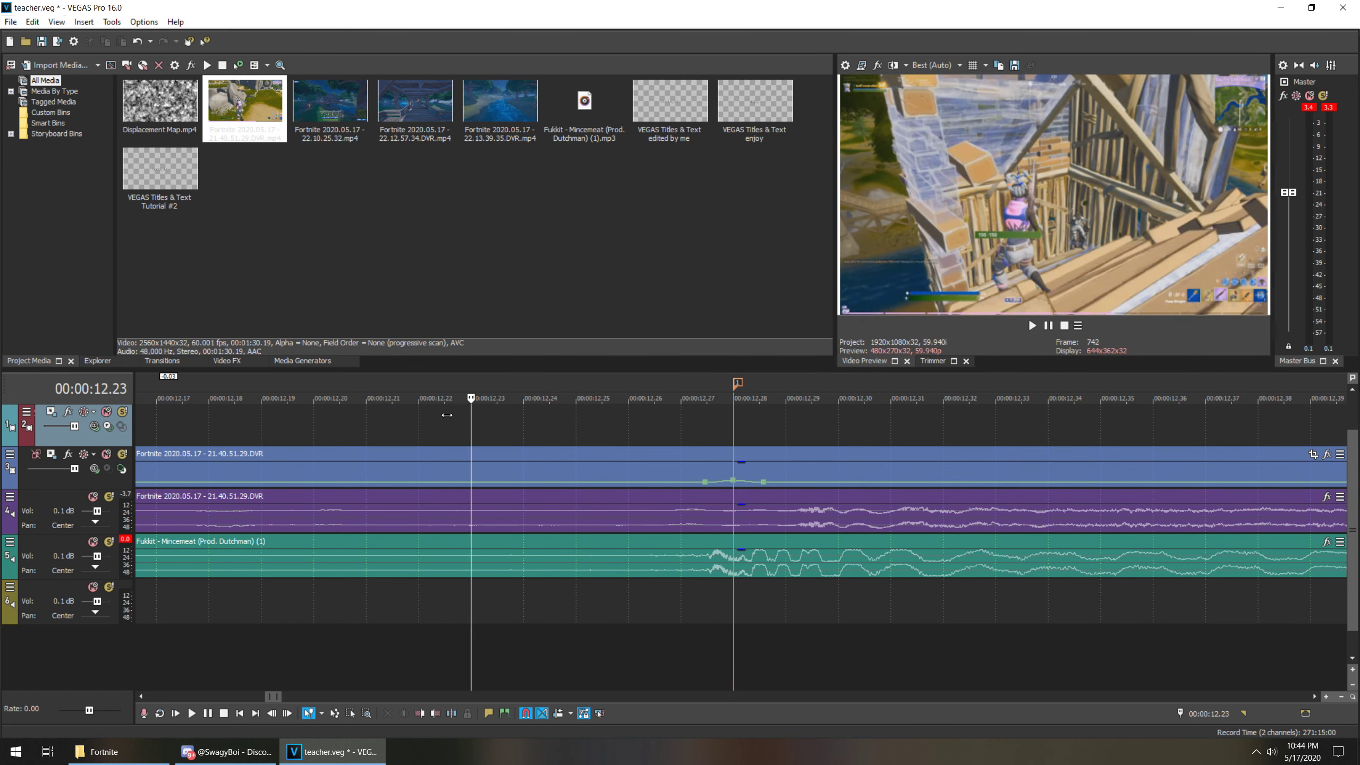
key("Left")
left_click_drag(705, 483, 418, 483)
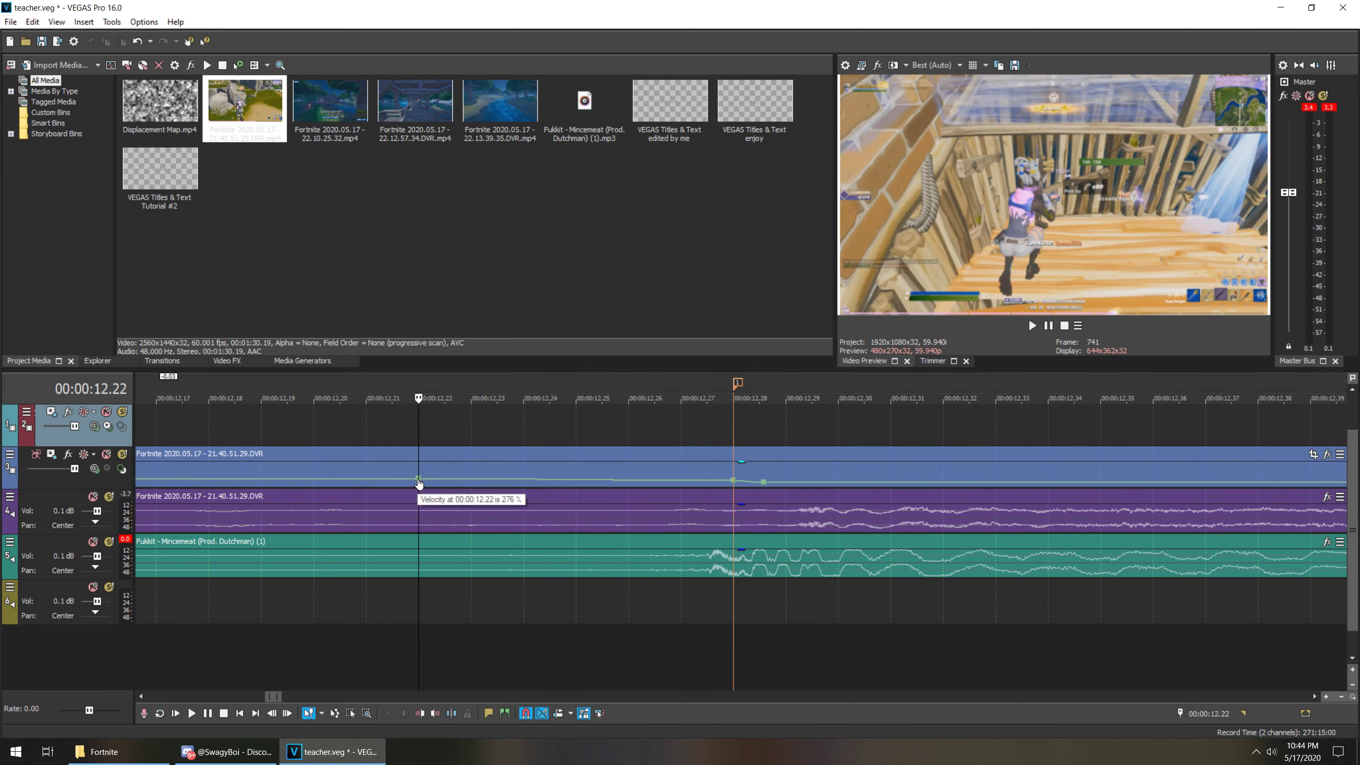
right_click(418, 482)
left_click(470, 210)
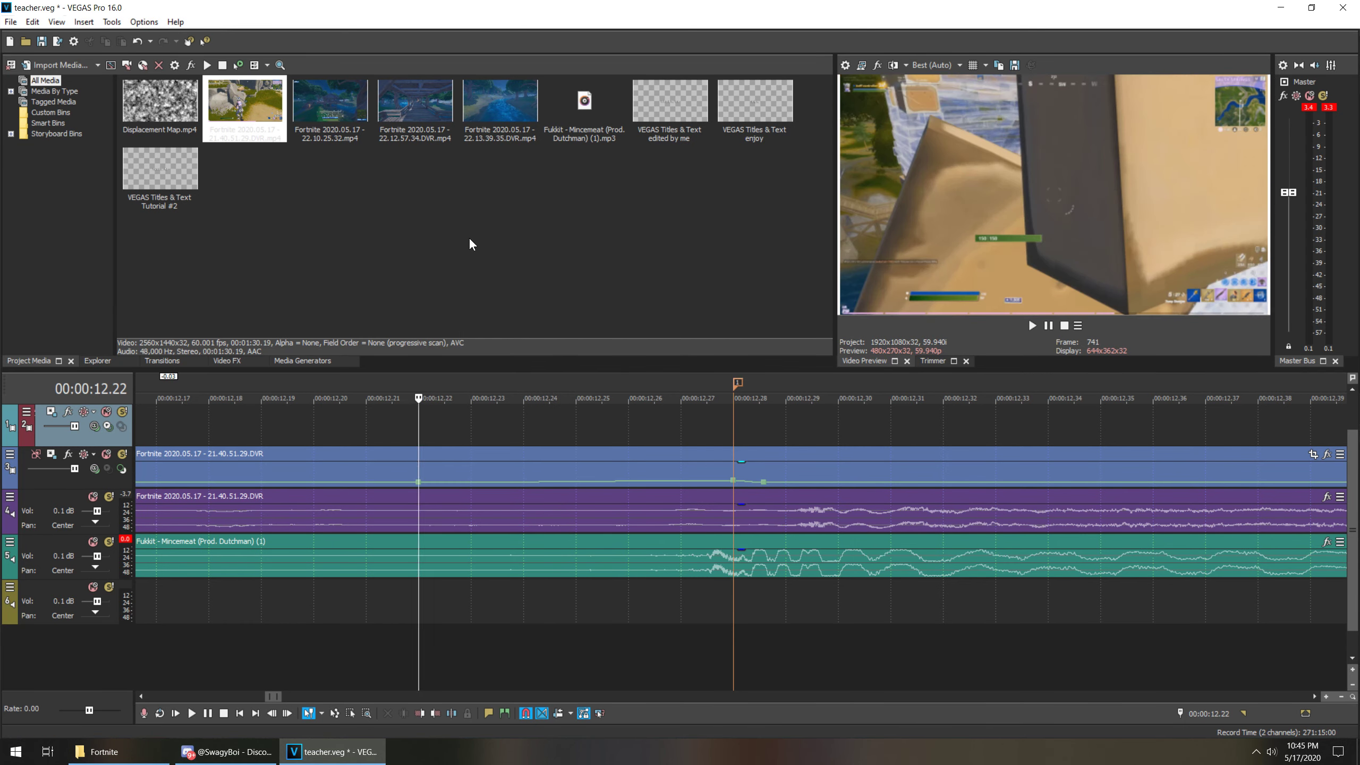
- Move the later velocity point to 12.31
left_click(732, 428)
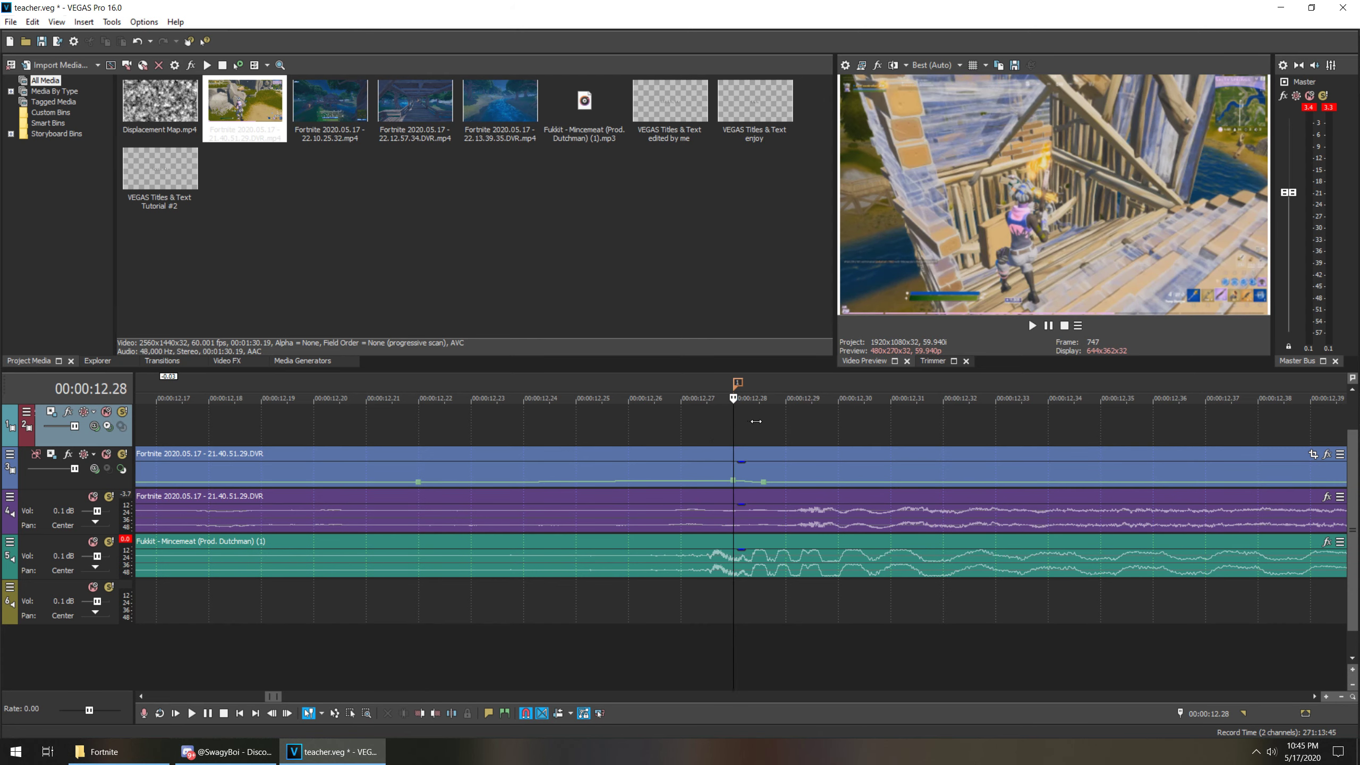
left_click(876, 434)
left_click_drag(764, 484, 890, 482)
- Set the 12.31 velocity point to 50% speed and play the ramp
right_click(892, 482)
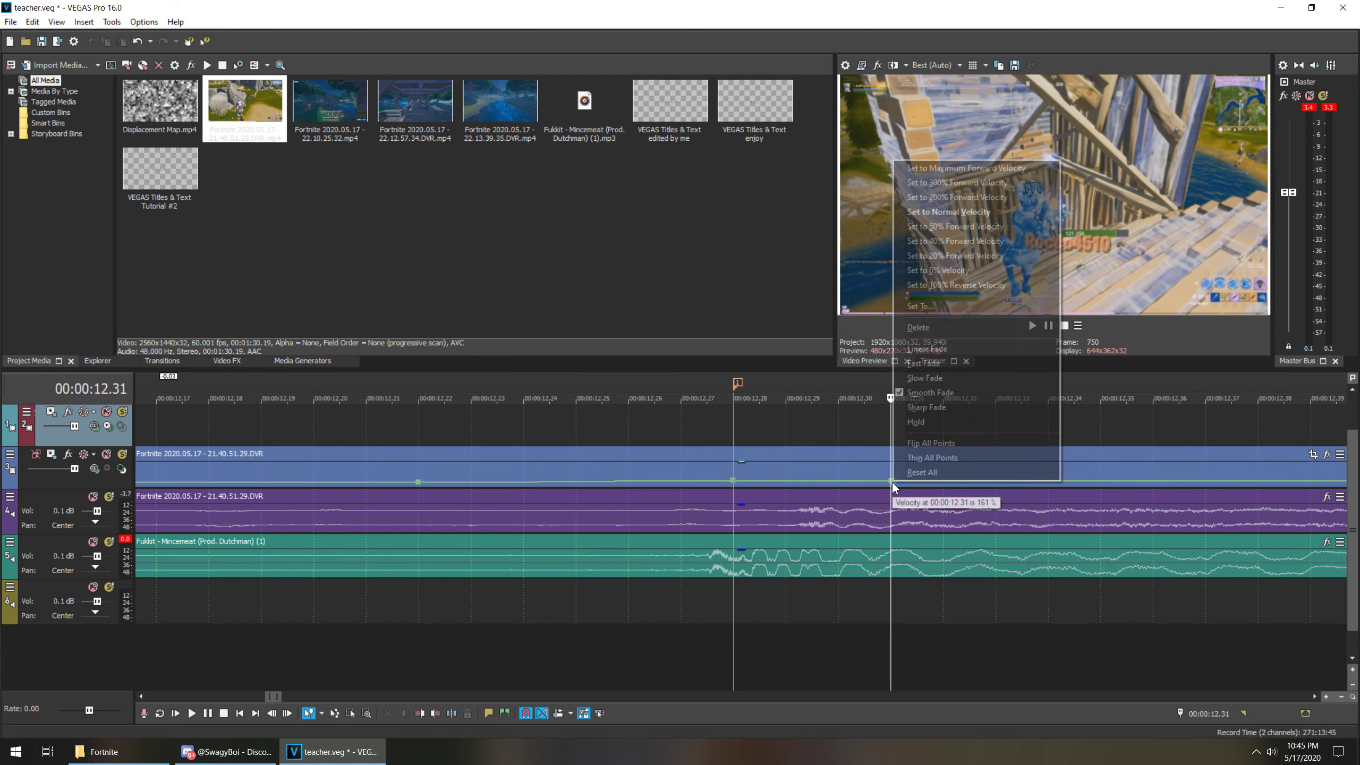
left_click(969, 233)
scroll(860, 517, "down", 10)
scroll(776, 488, "down", 1)
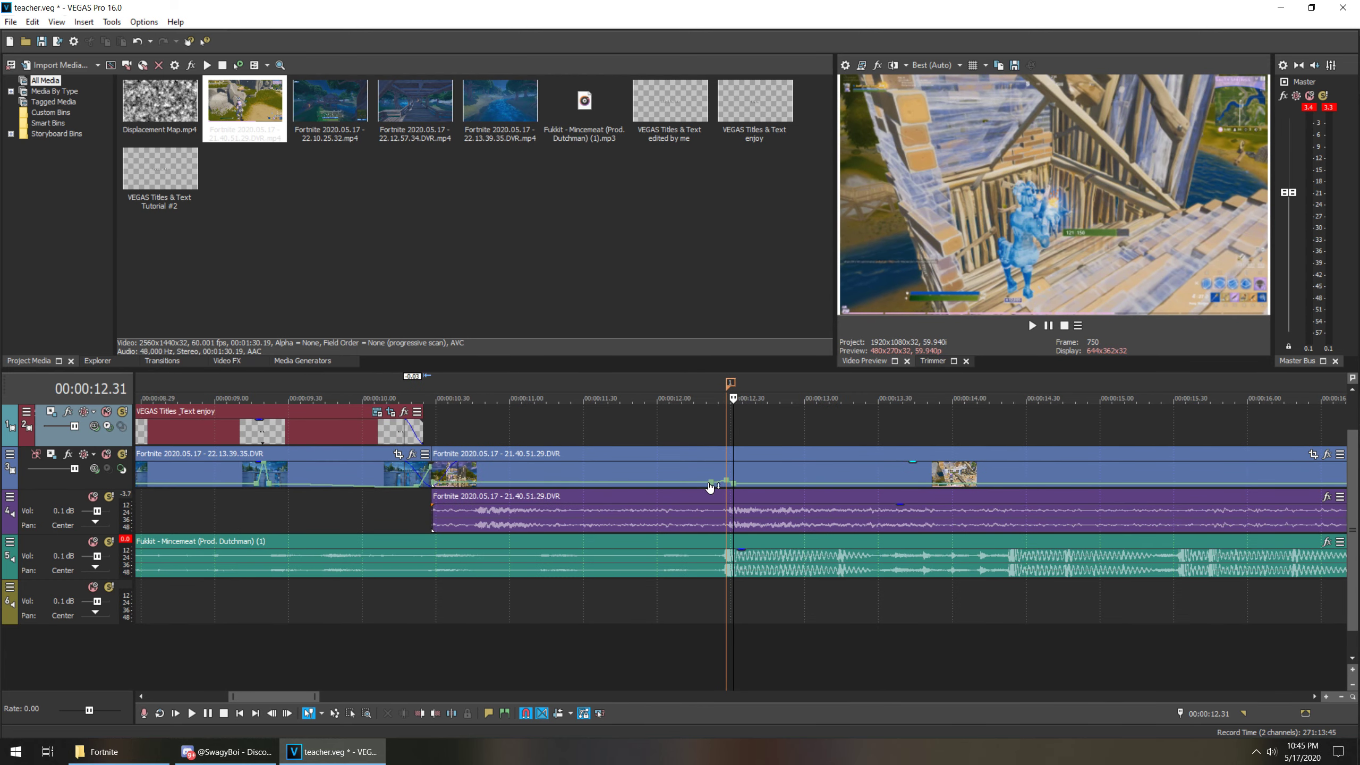
left_click(669, 470)
left_click(1032, 325)
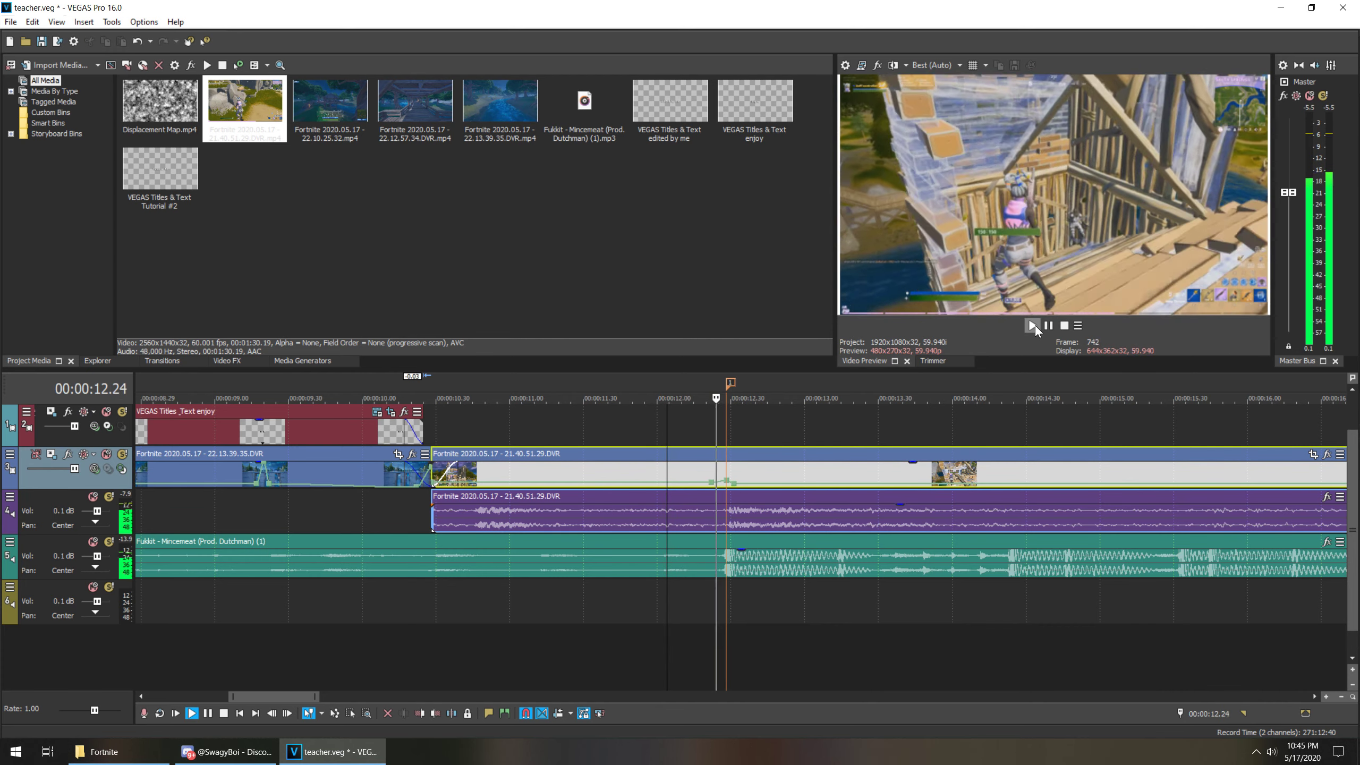
left_click(1048, 325)
- Replay the speed ramp from 11.32
scroll(659, 485, "down", 3)
left_click(648, 472)
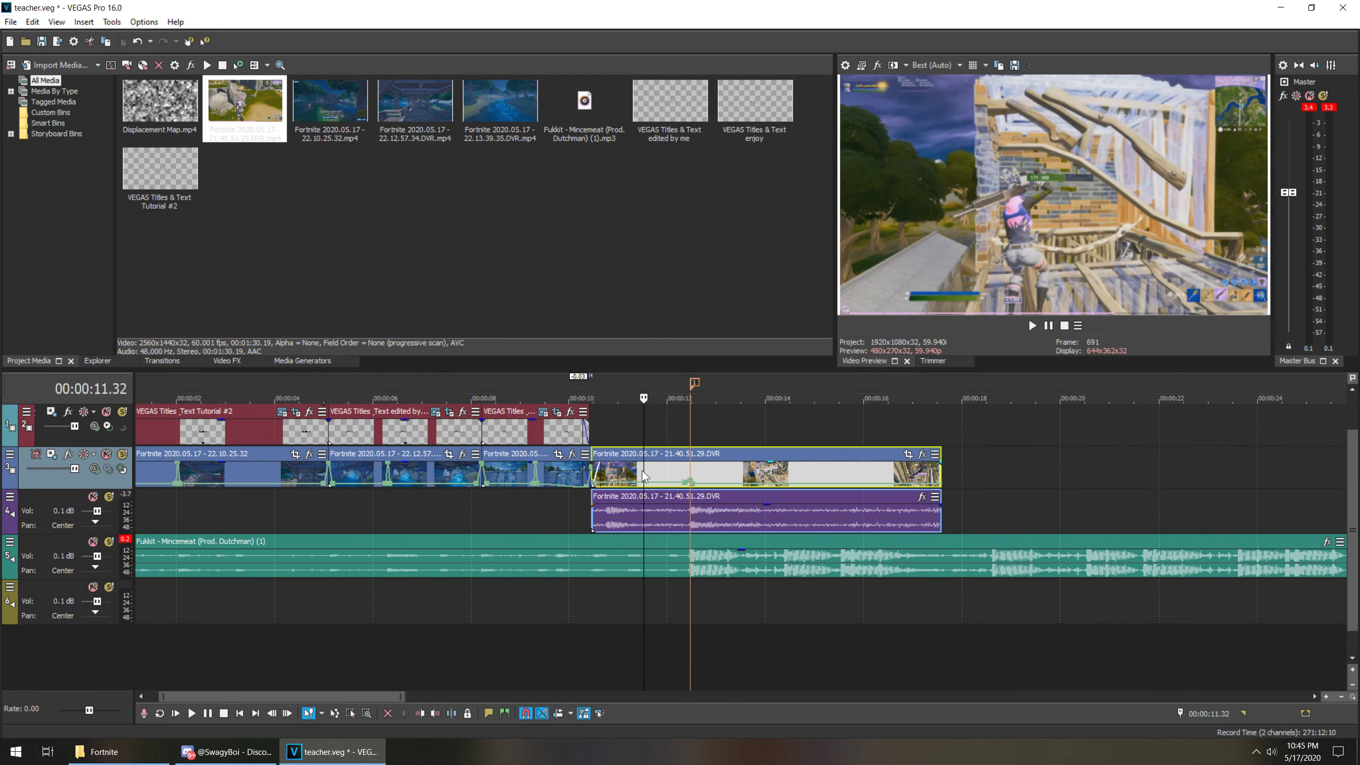
scroll(856, 430, "up", 5)
left_click(1030, 325)
left_click(1048, 325)
scroll(737, 440, "up", 5)
- Add a velocity point at 12.33 with a preset speed
left_click(796, 440)
left_click(812, 440)
left_click(829, 440)
double_click(832, 481)
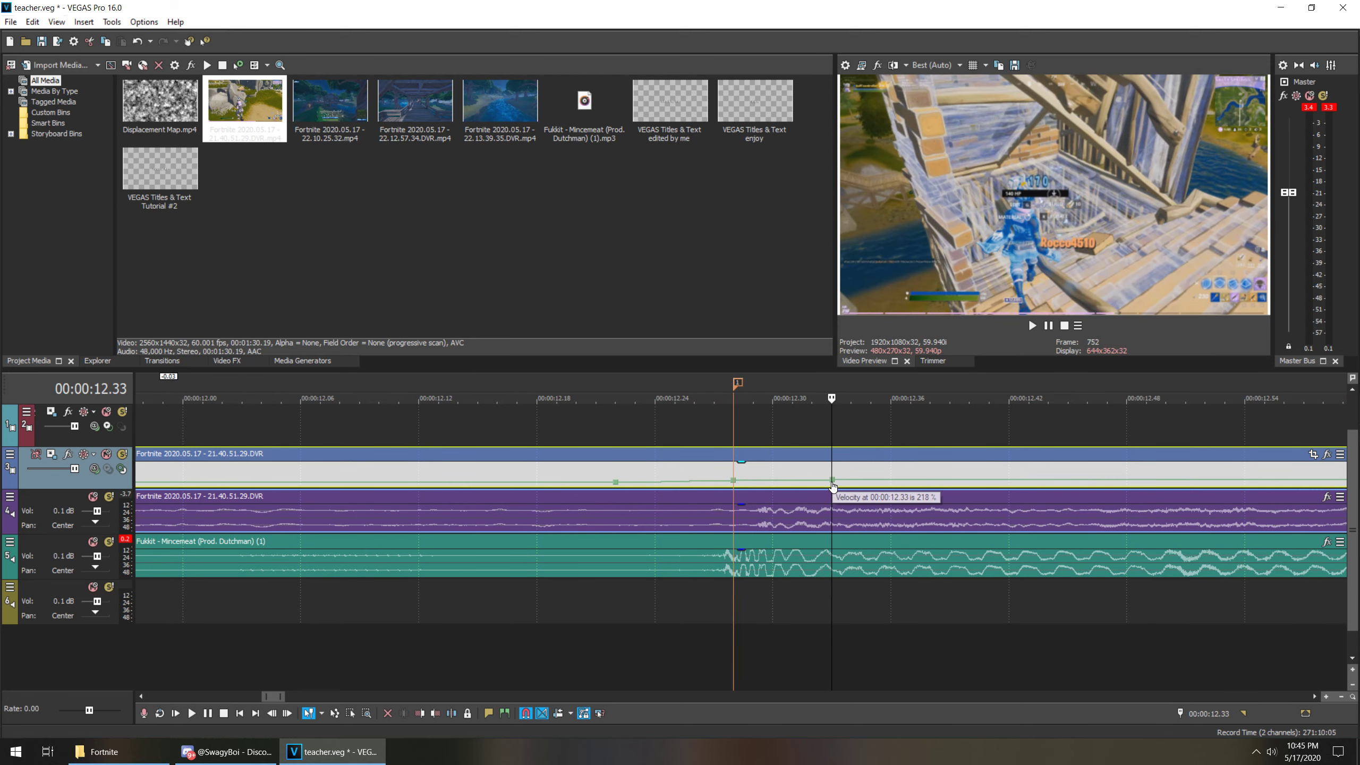
right_click(832, 485)
left_click(878, 224)
- Preview the speed ramp from about 12.08
scroll(679, 484, "down", 5)
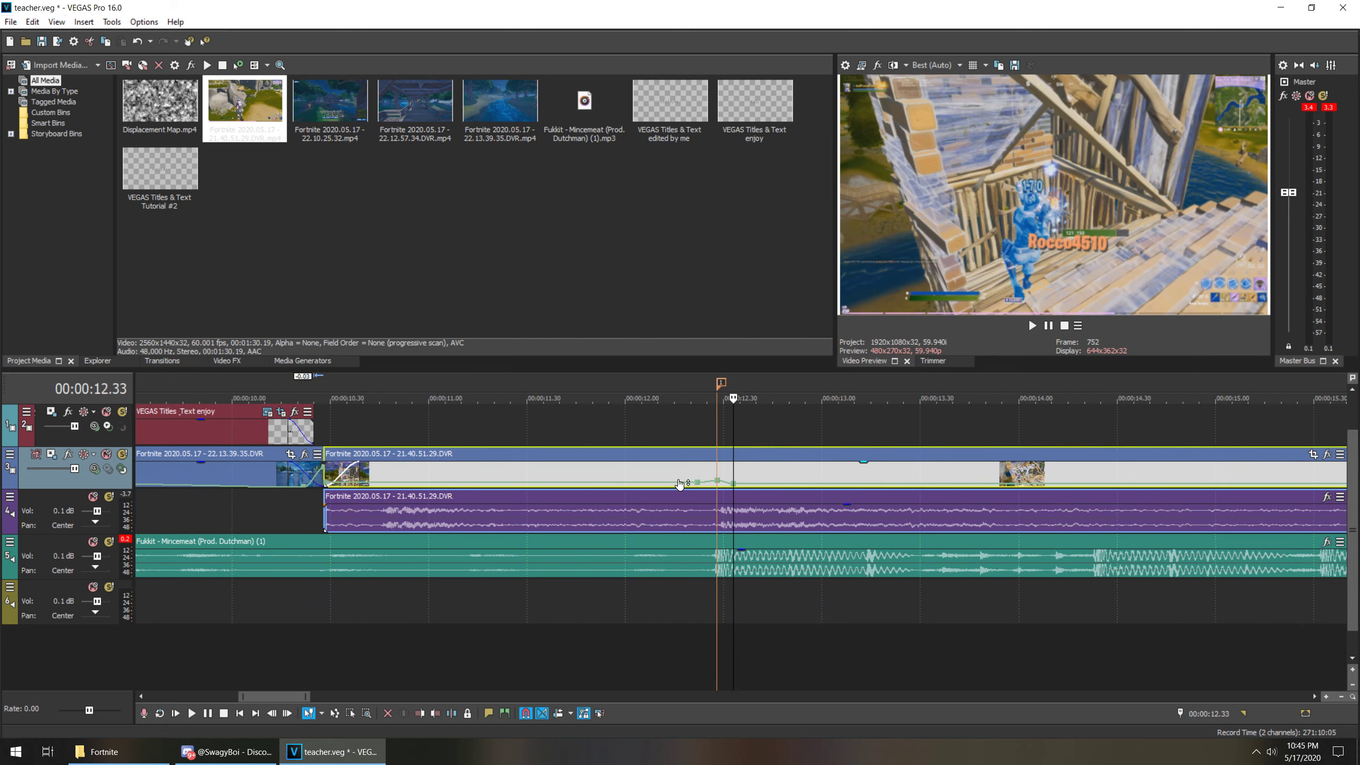
left_click(651, 484)
left_click(1031, 325)
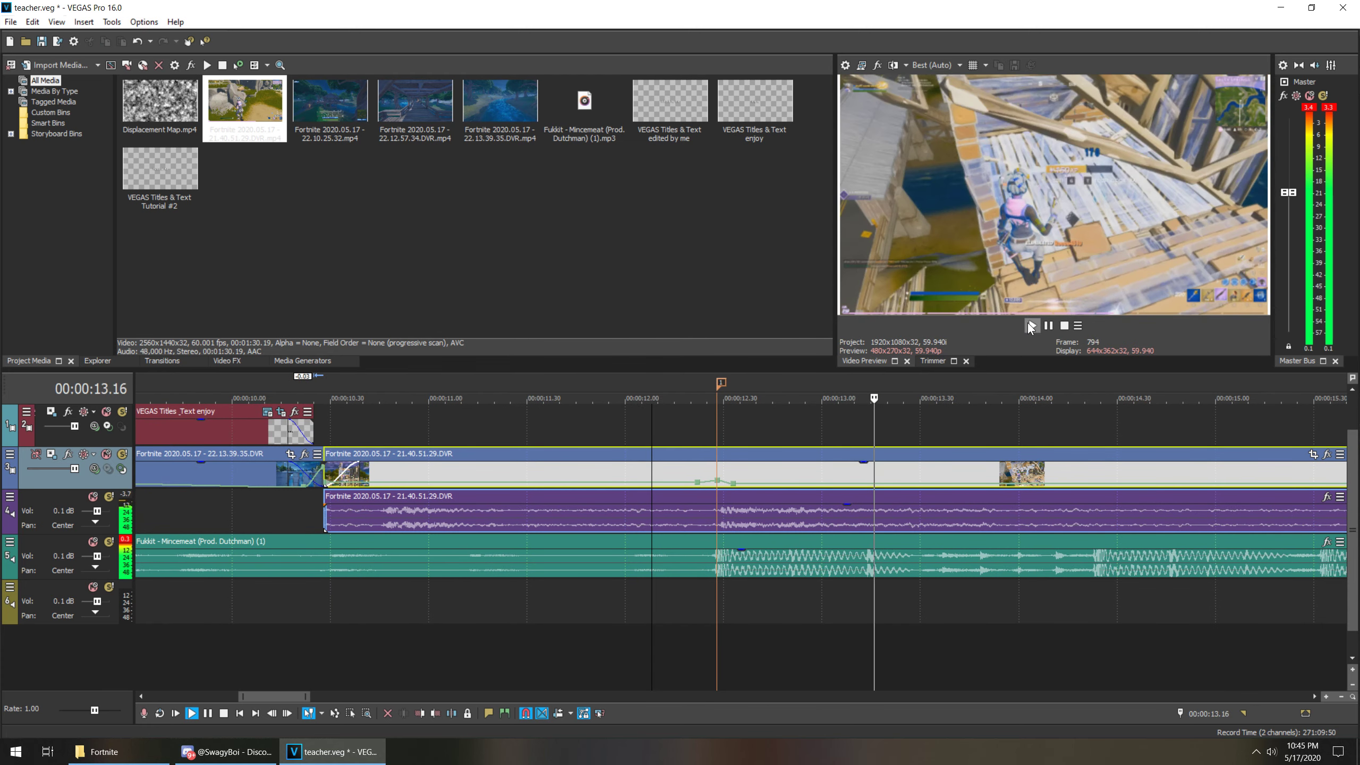
key("space")
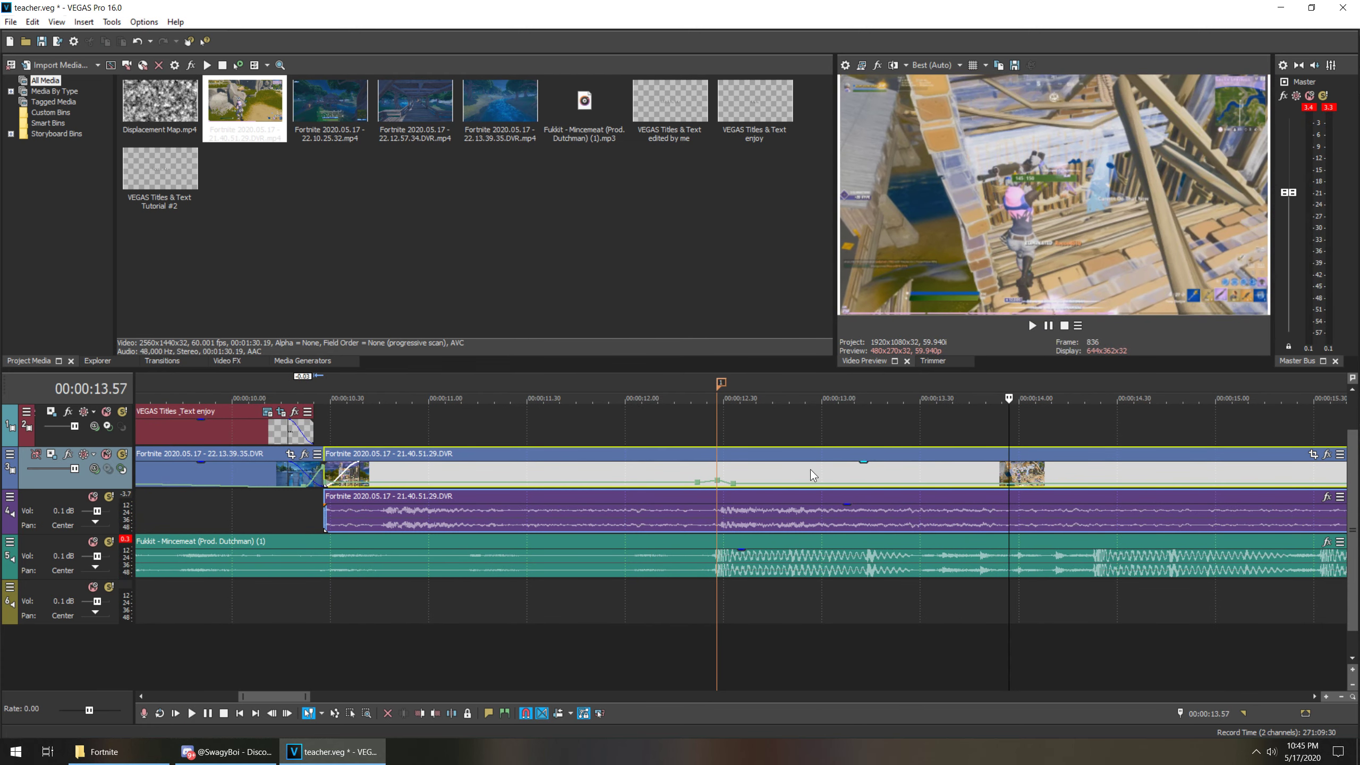
- Split the gameplay clip at the 12.28 drop with S
left_click(720, 472)
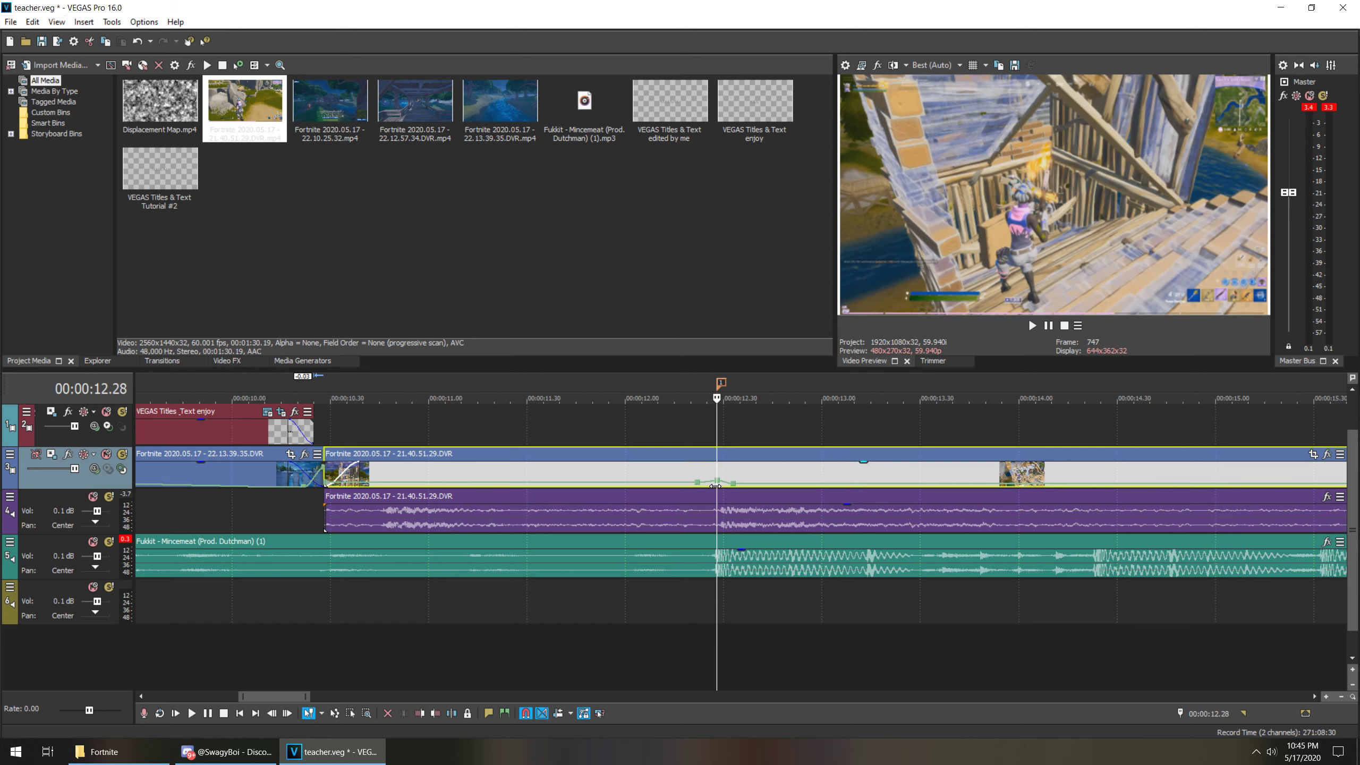
key("s")
key("space")
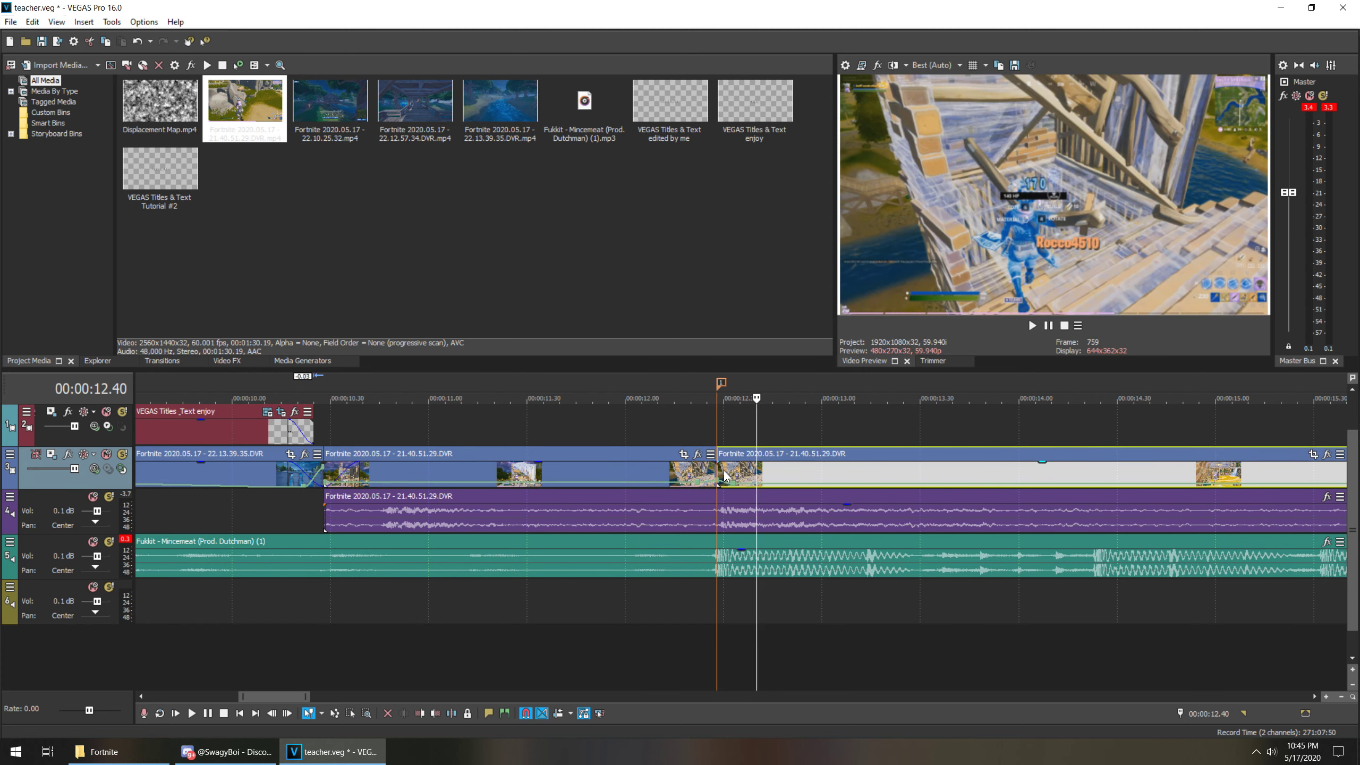
key("space")
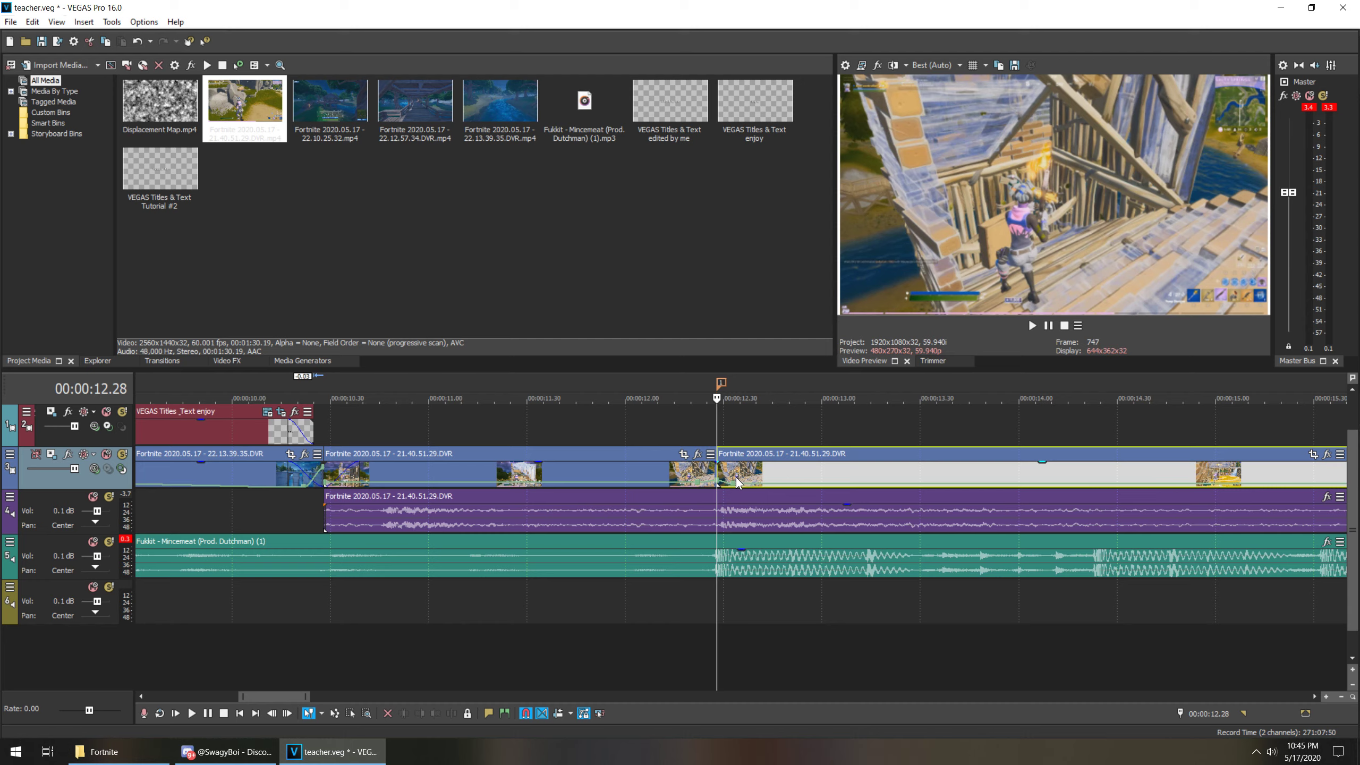
- Trim the last gameplay clip and its audio back to the playback position, 14.46
scroll(744, 477, "down", 5)
left_click(1032, 325)
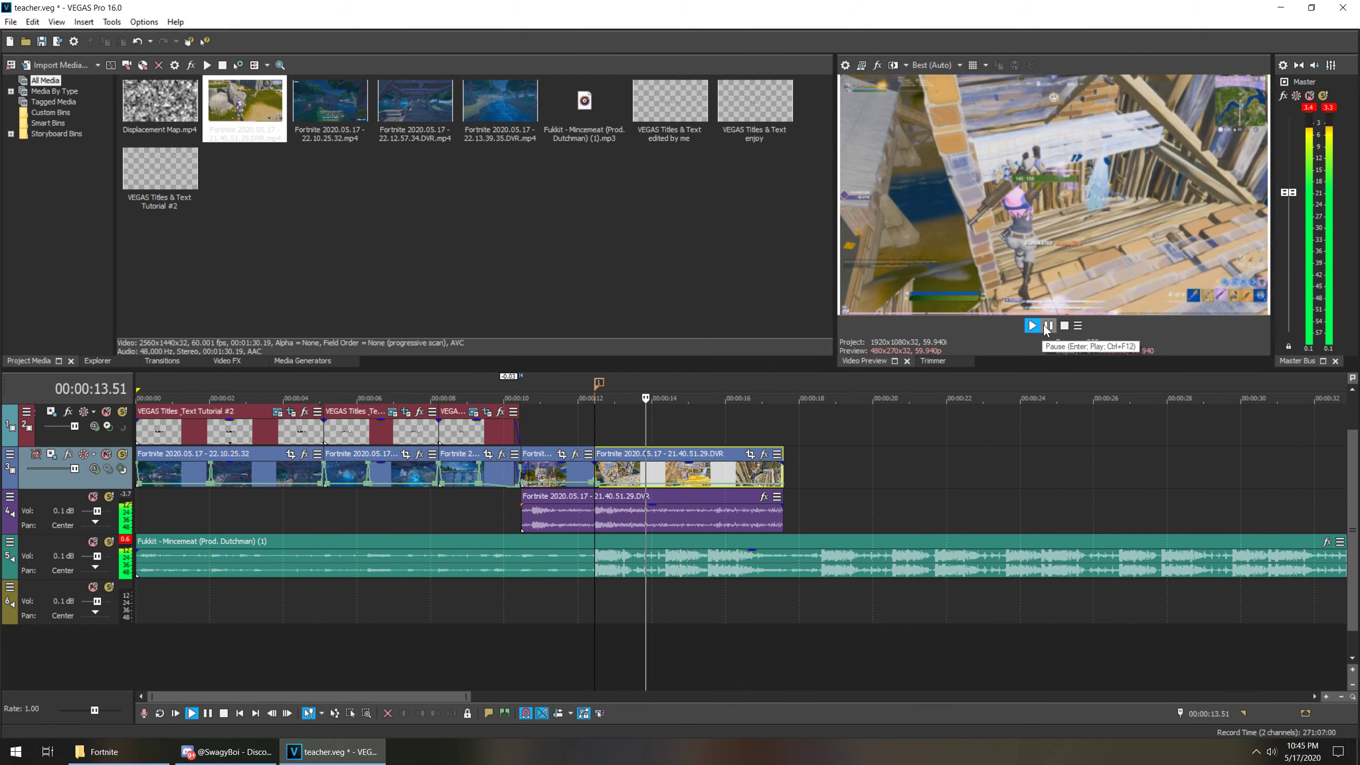
left_click(1048, 325)
left_click_drag(784, 470, 679, 474)
left_click_drag(783, 514, 679, 526)
- Select the later gameplay clip and start a search in the Video FX list
left_click(592, 469)
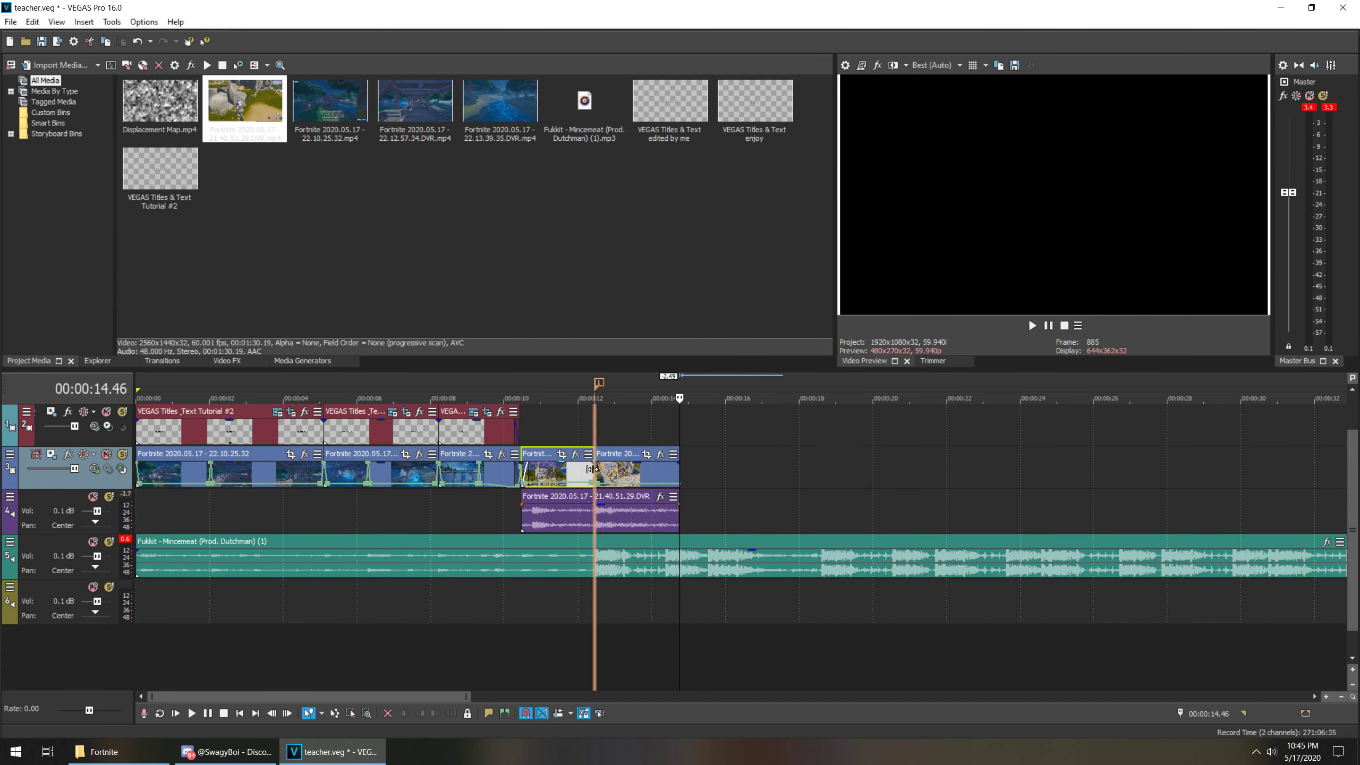
scroll(433, 382, "up", 5)
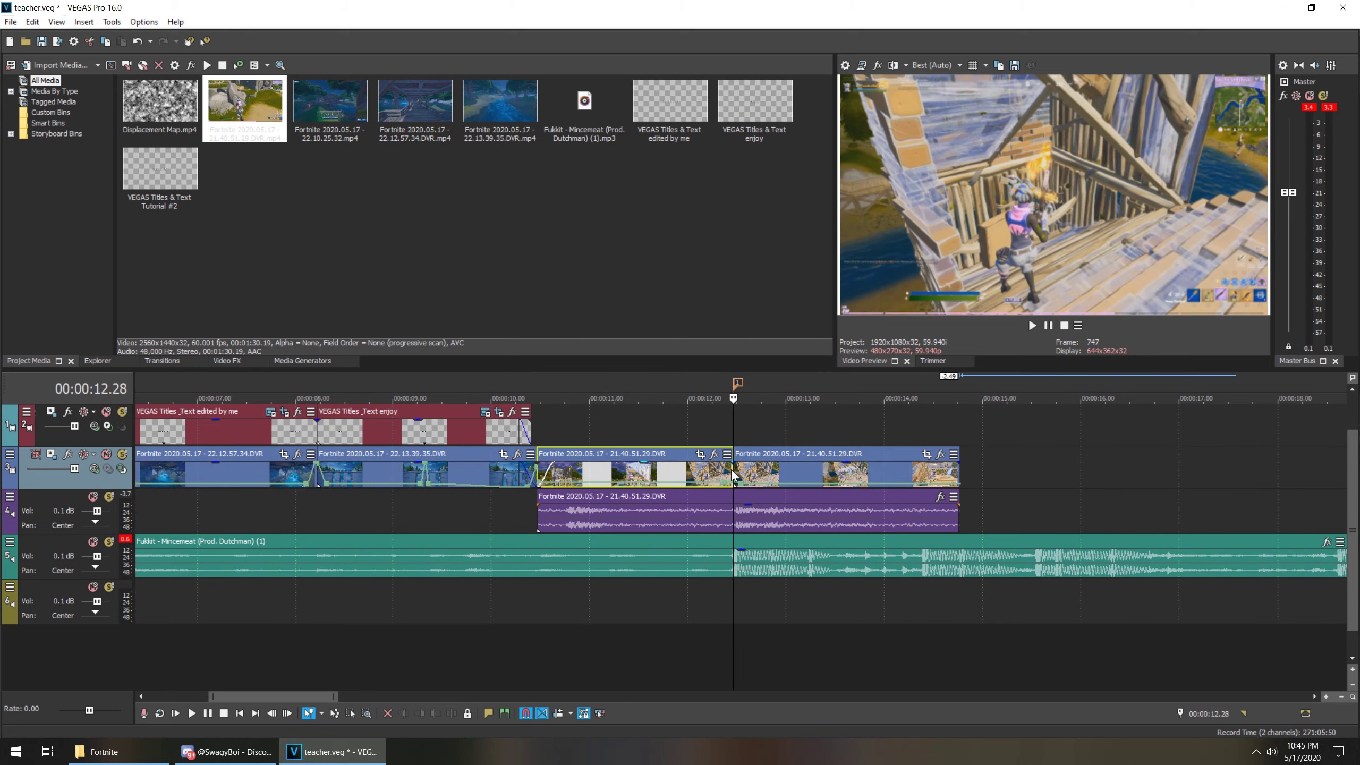
left_click(227, 360)
left_click(59, 65)
- Search 'shake' and drop the S_Shake (Default) preset onto the later 21.40.51.29 clip
type("sh")
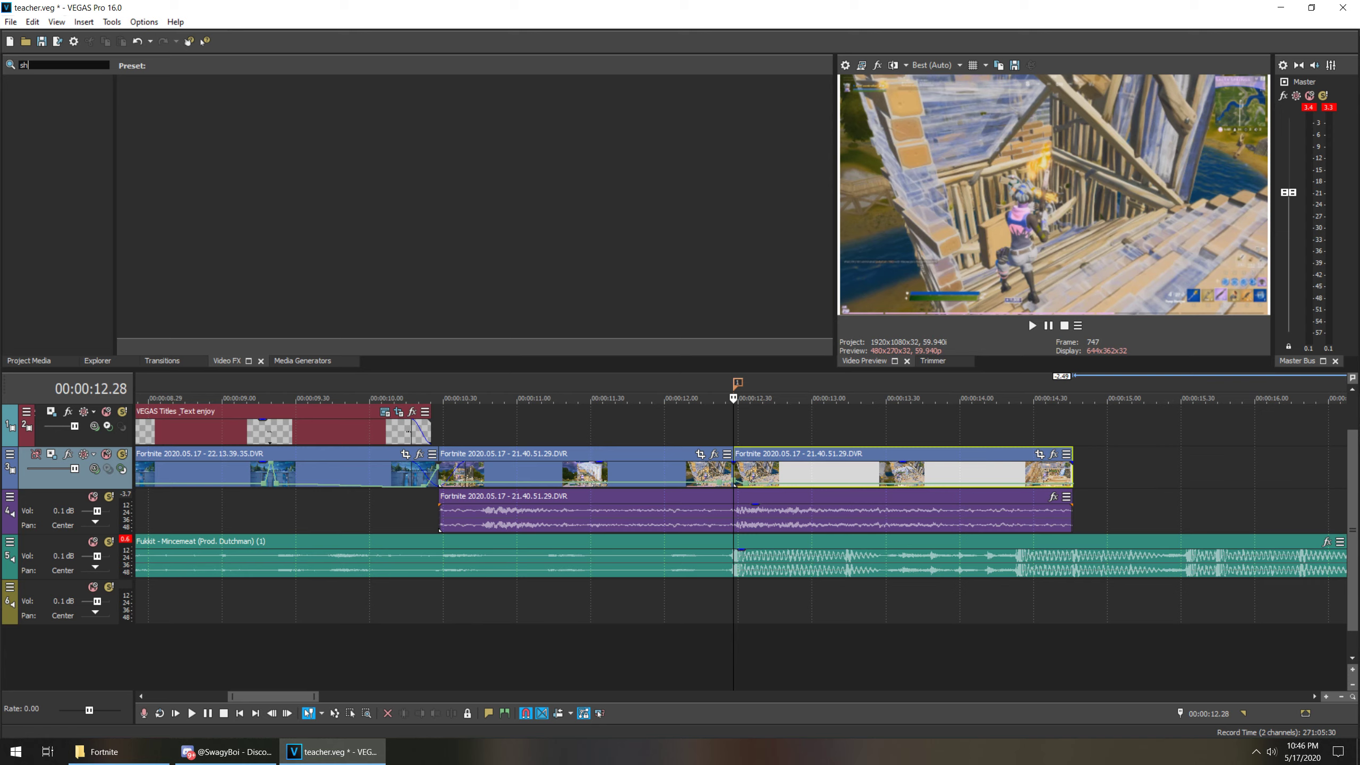
type("ake")
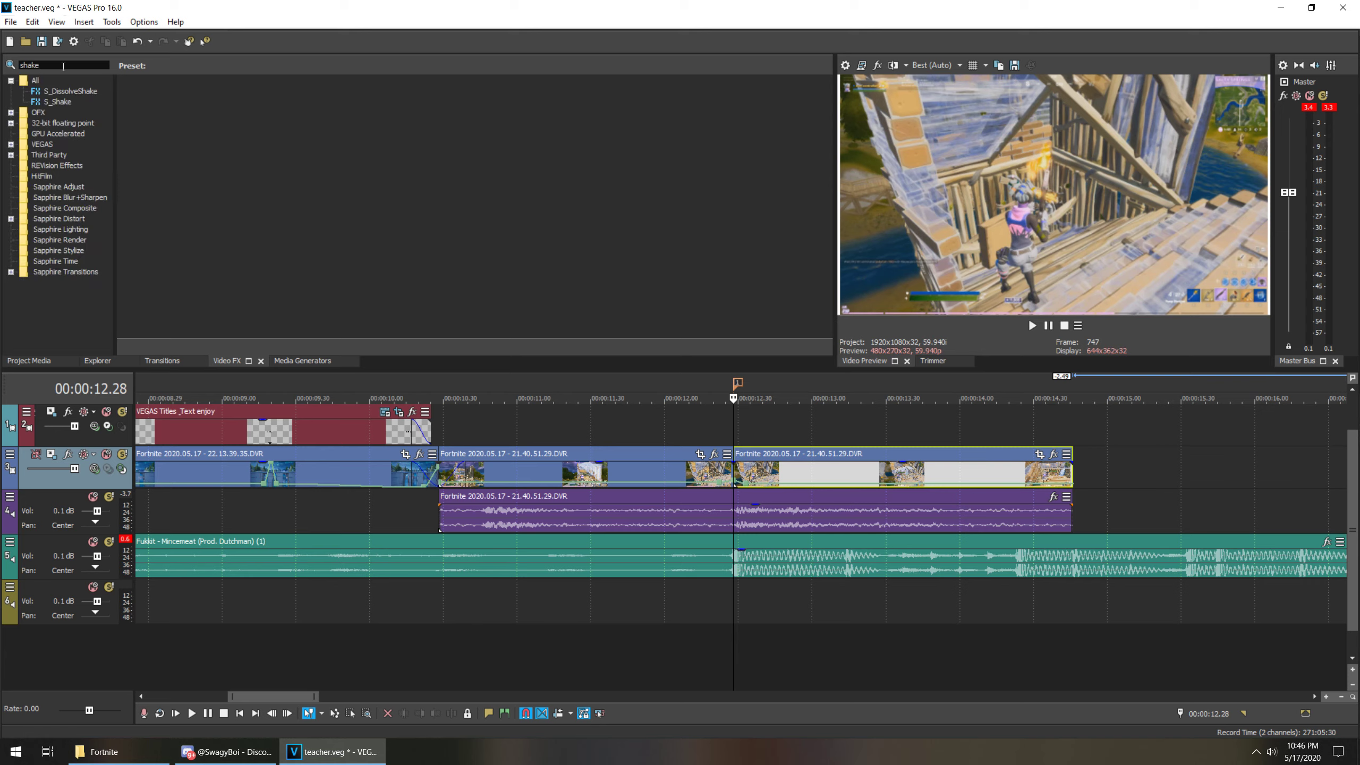
left_click(58, 103)
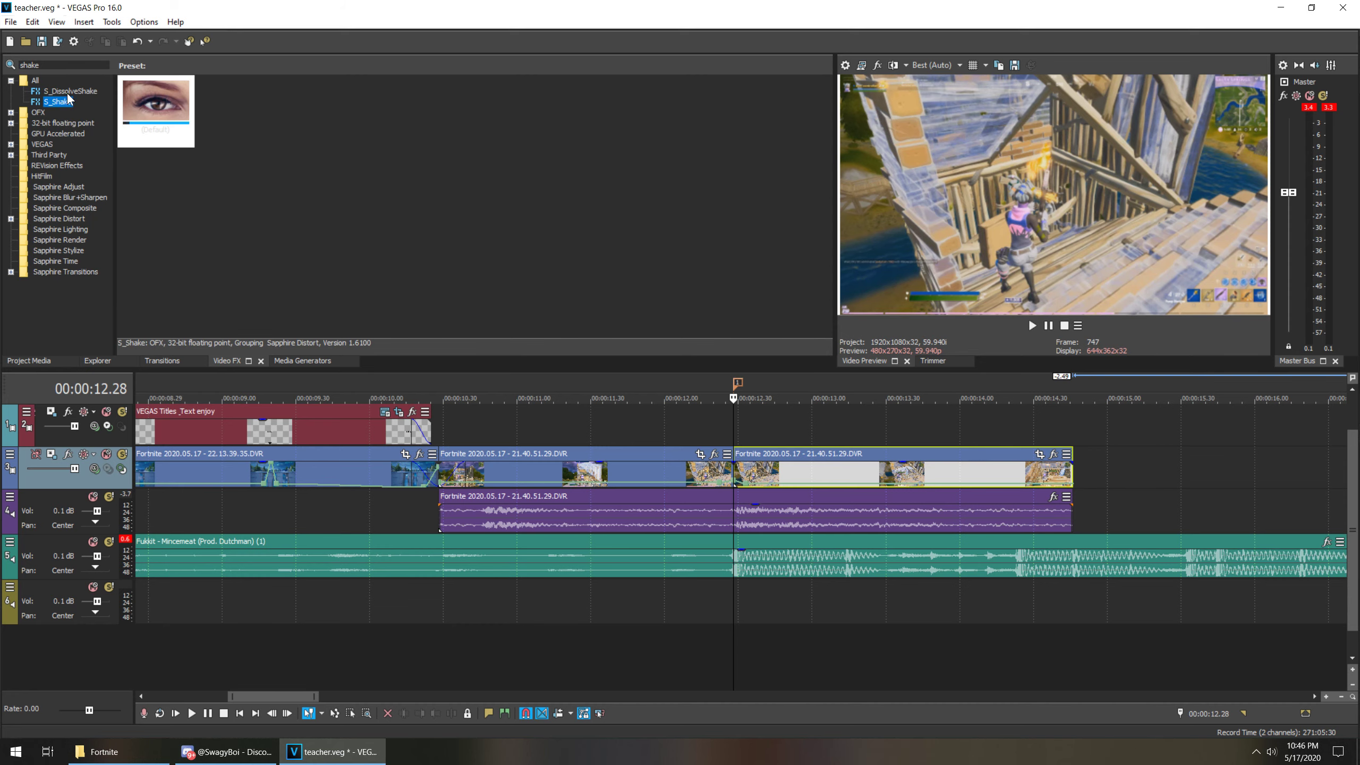
left_click_drag(137, 89, 530, 220)
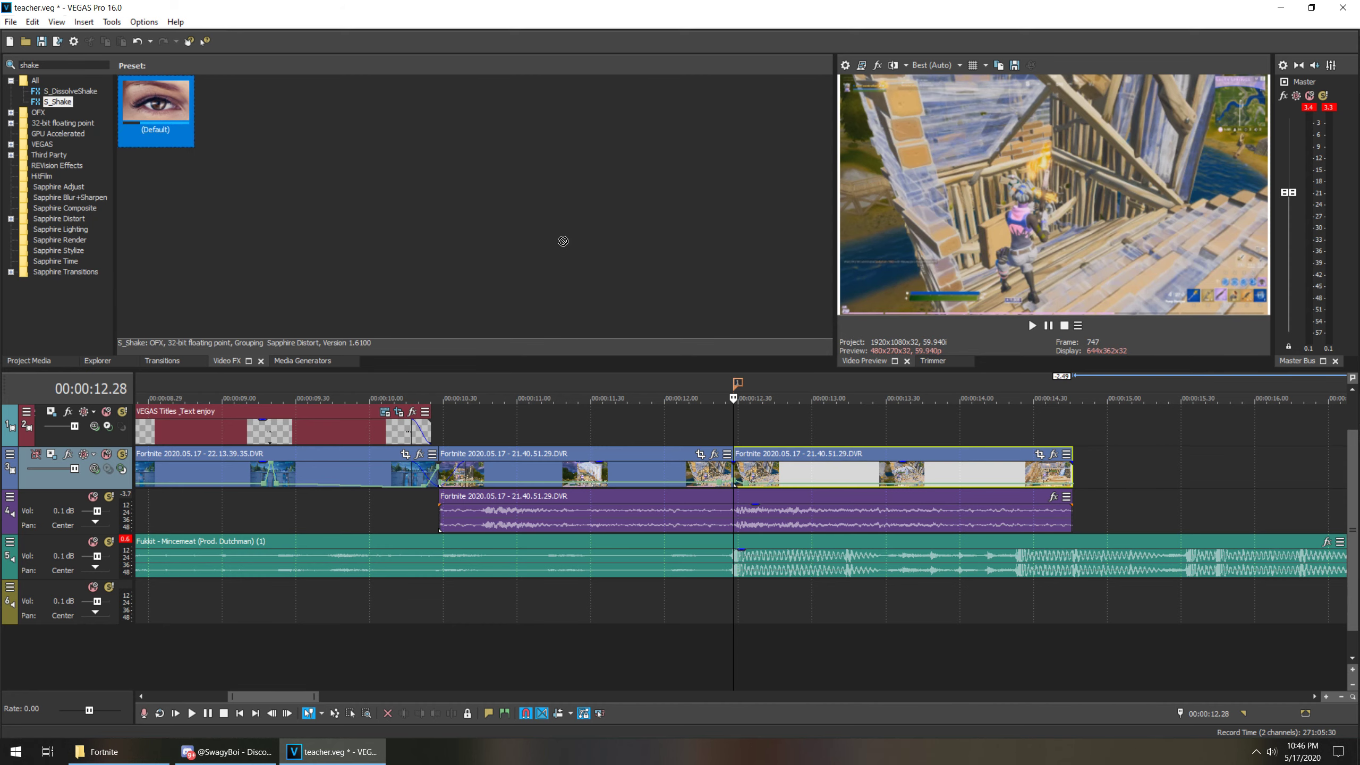
left_click_drag(801, 472, 801, 472)
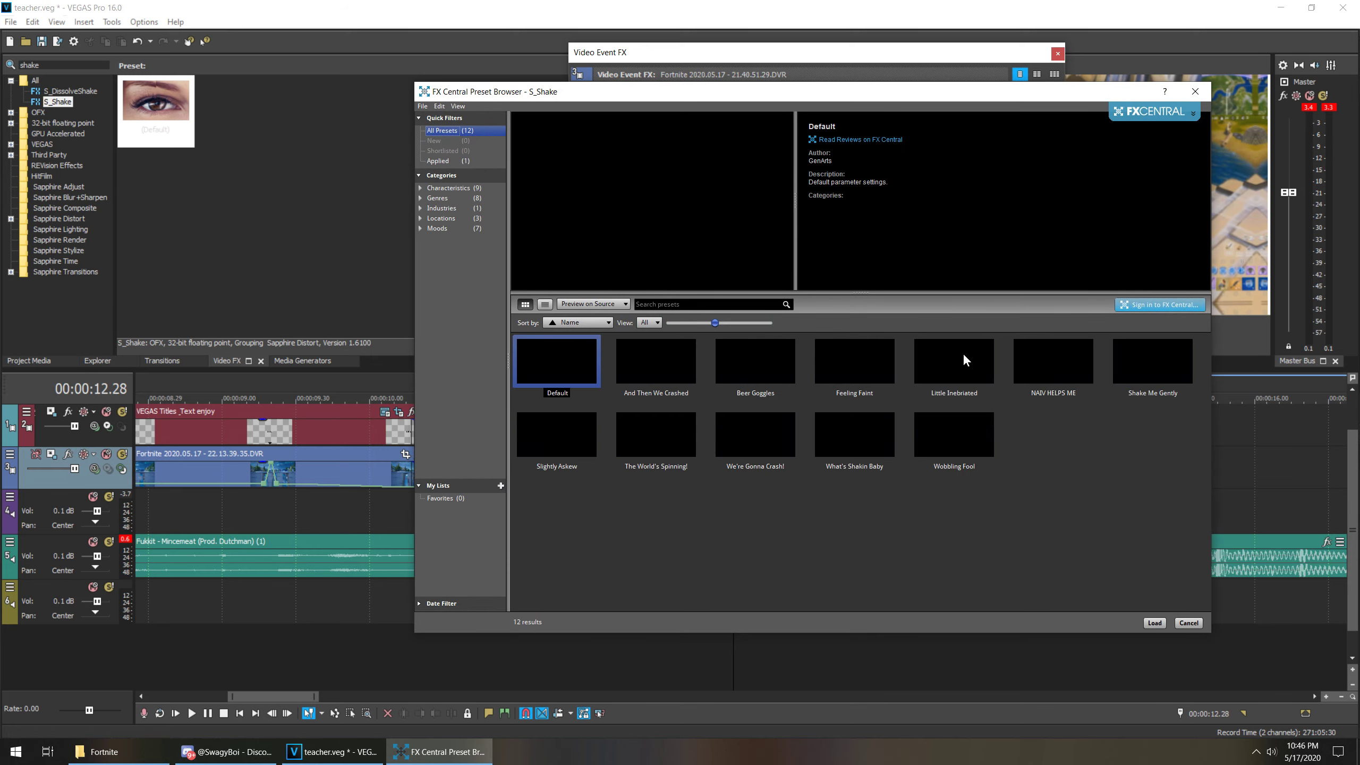
- Load a shake preset and set Amplitude to 0.215
double_click(1049, 361)
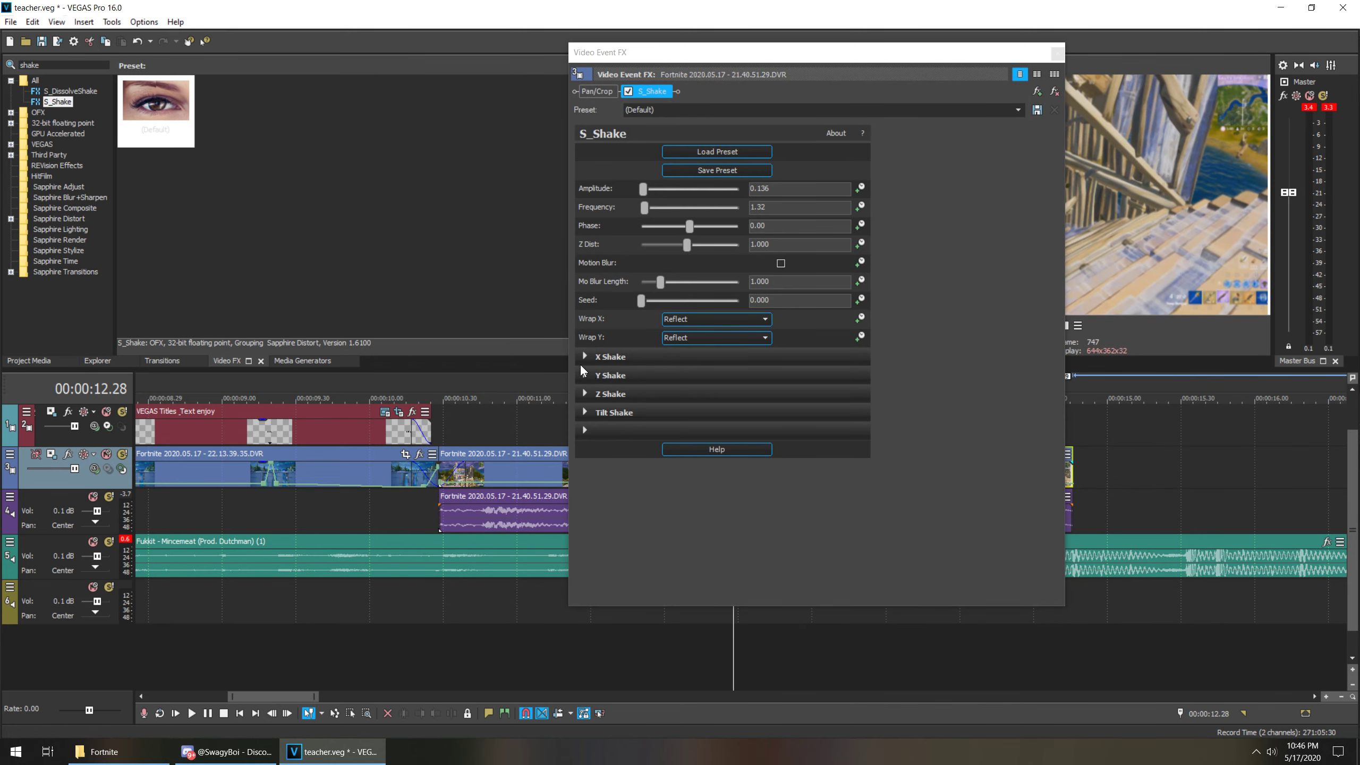
left_click(789, 188)
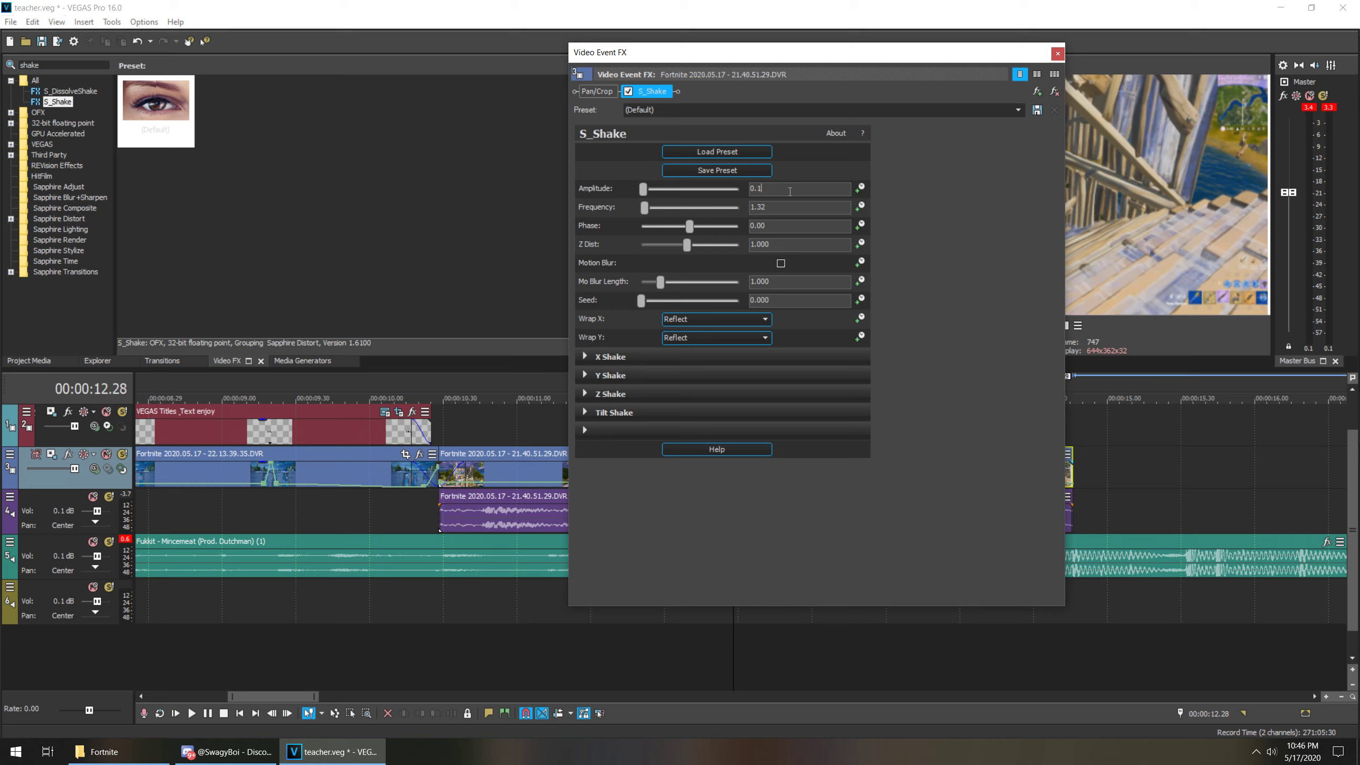
type("0.215")
key("Return")
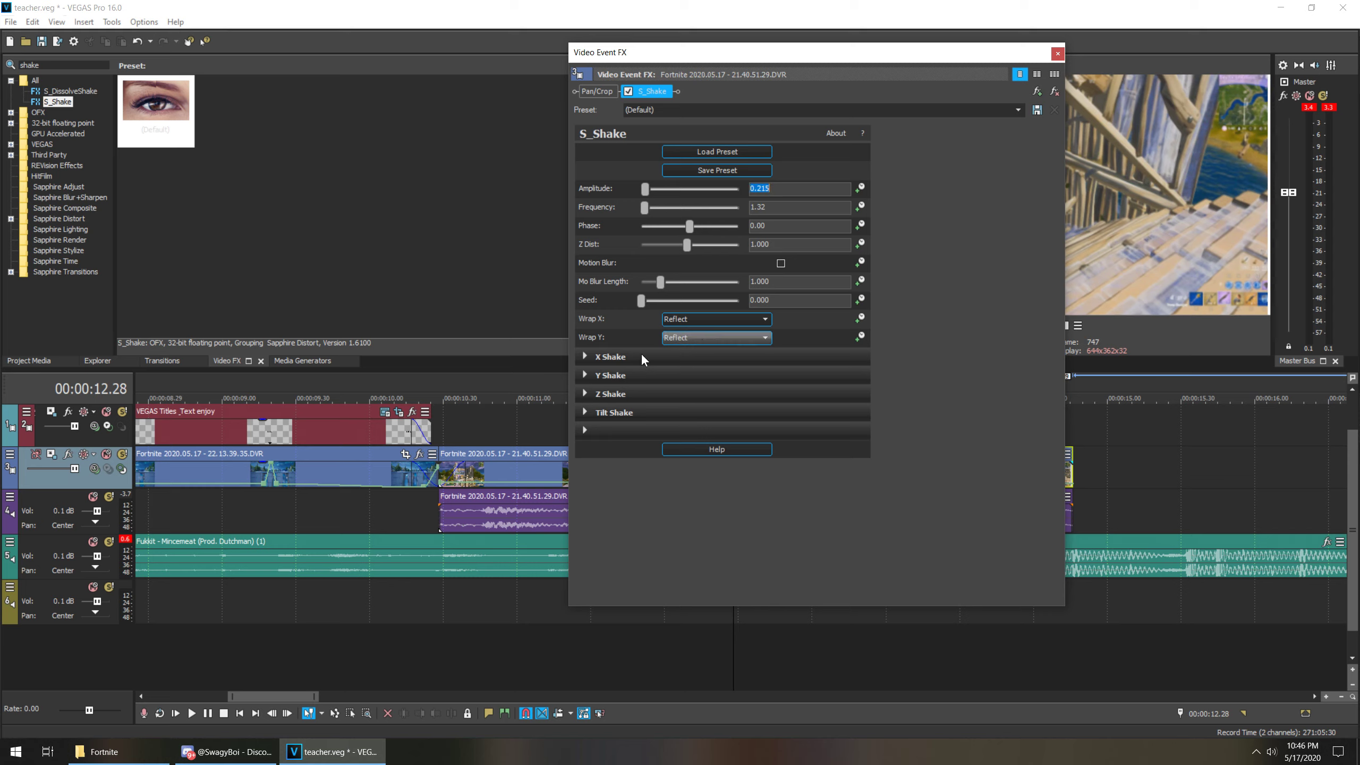
- Expand and collapse the X, Y, Z and Tilt Shake setting groups
left_click(586, 356)
left_click(585, 467)
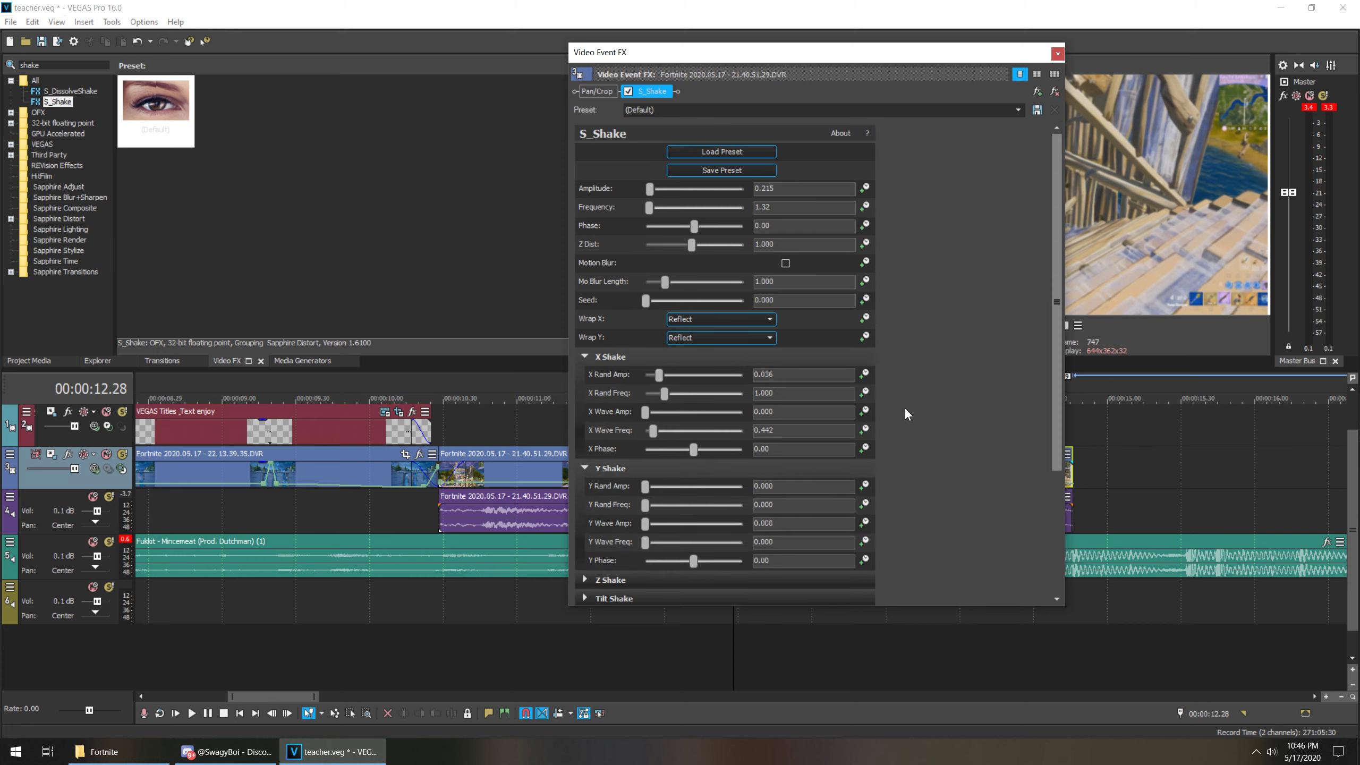
scroll(922, 397, "down", 1)
left_click(584, 537)
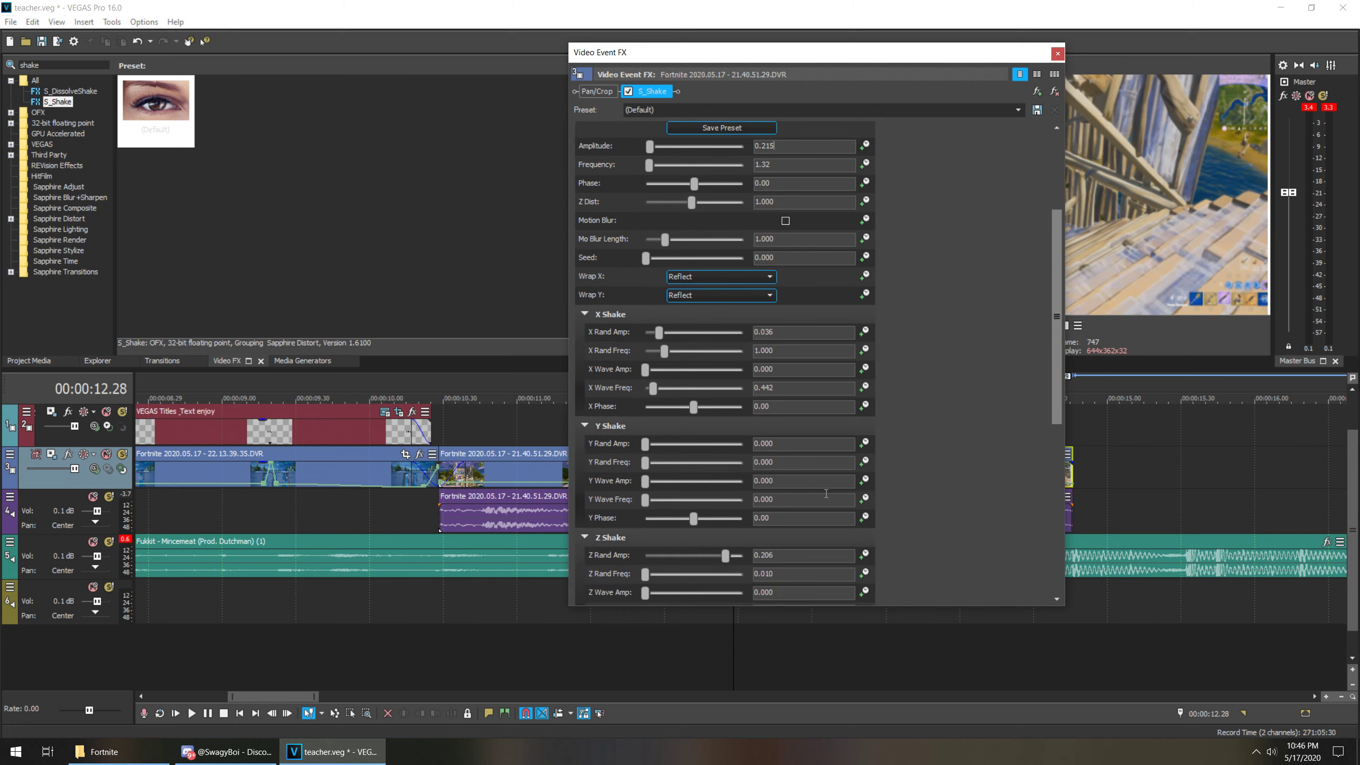
scroll(978, 453, "down", 2)
left_click(584, 556)
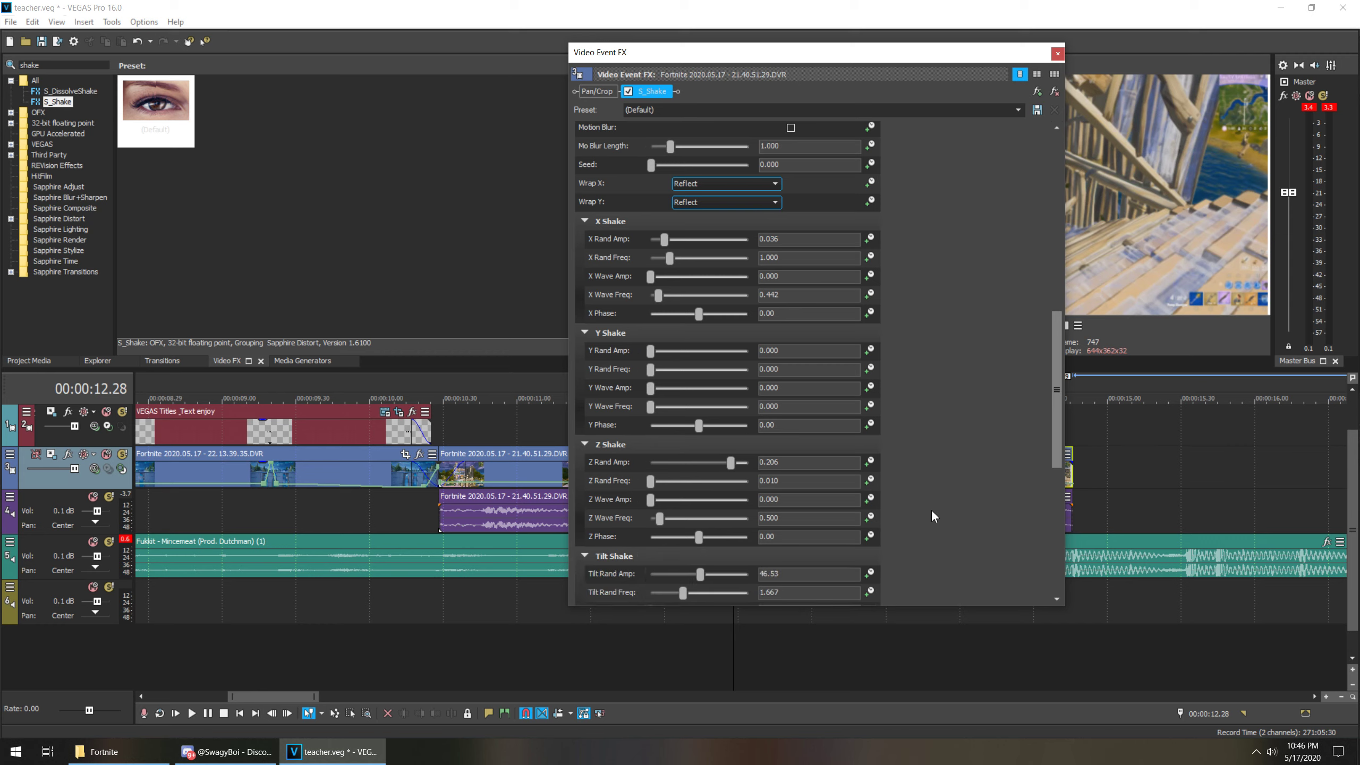
scroll(953, 501, "down", 2)
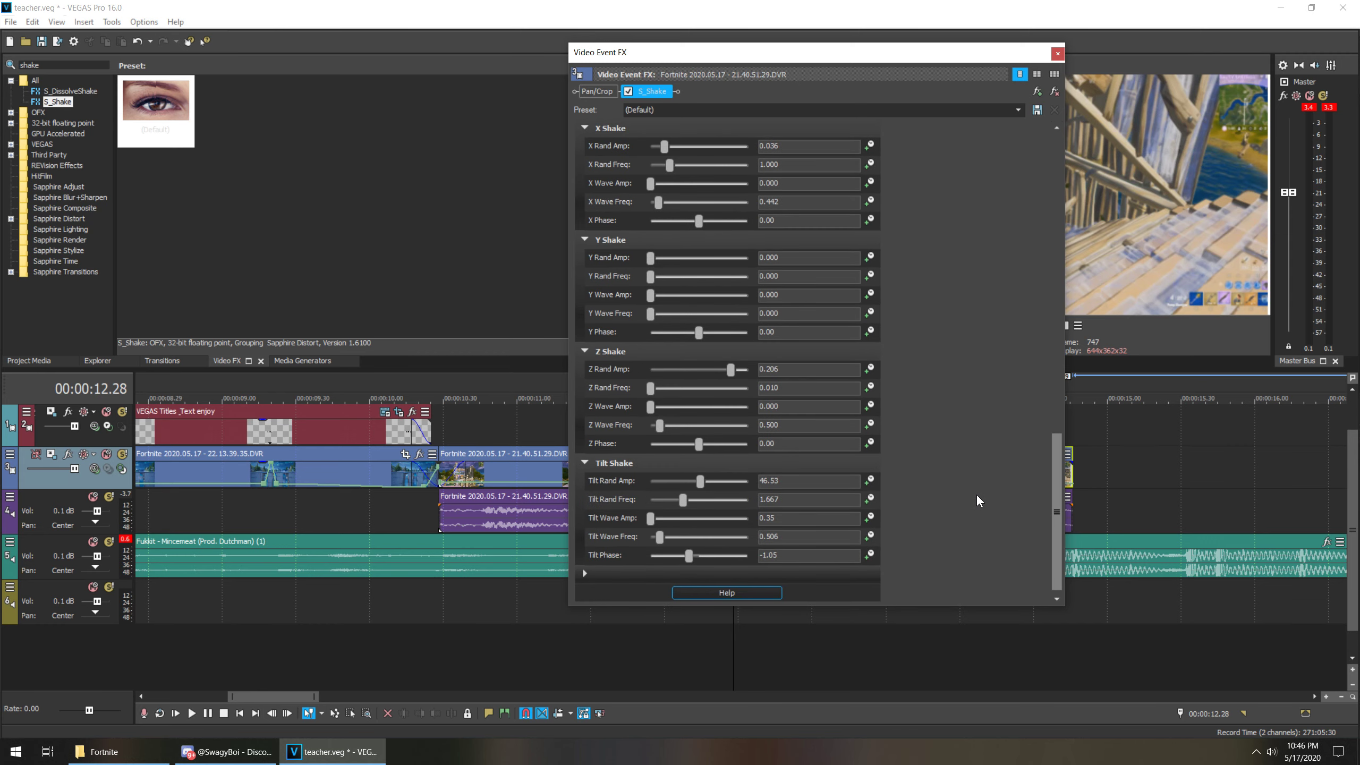
left_click(586, 463)
left_click(584, 352)
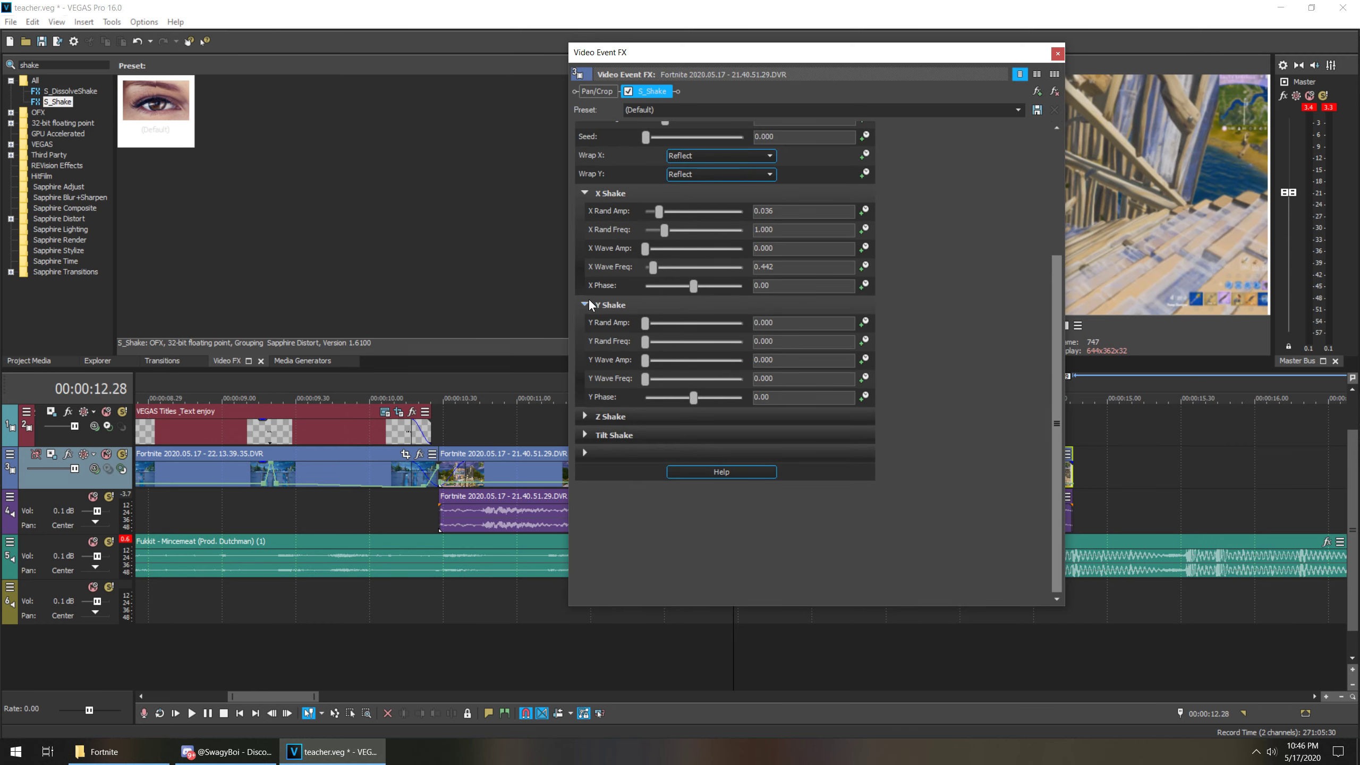
left_click(585, 303)
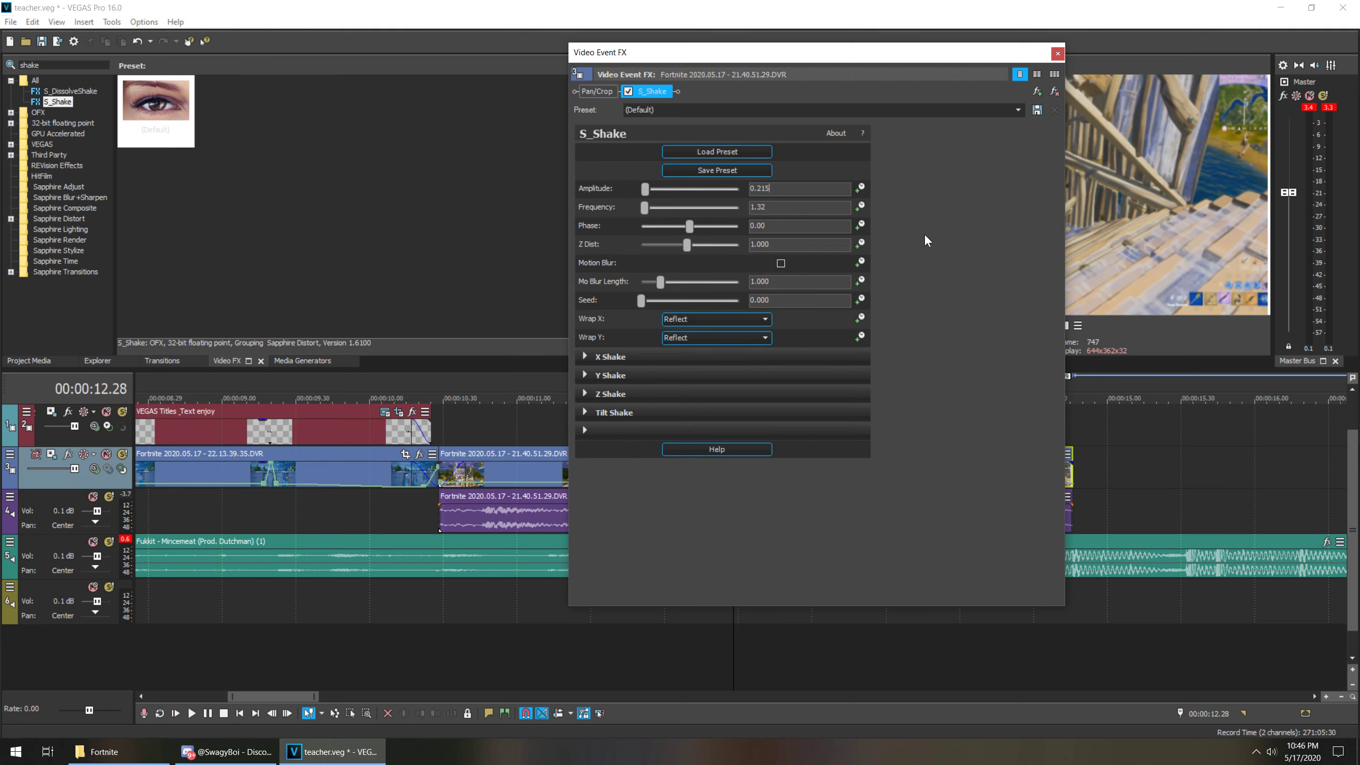
- Animate Amplitude down to 0 at the effect's end and save the project
left_click(861, 188)
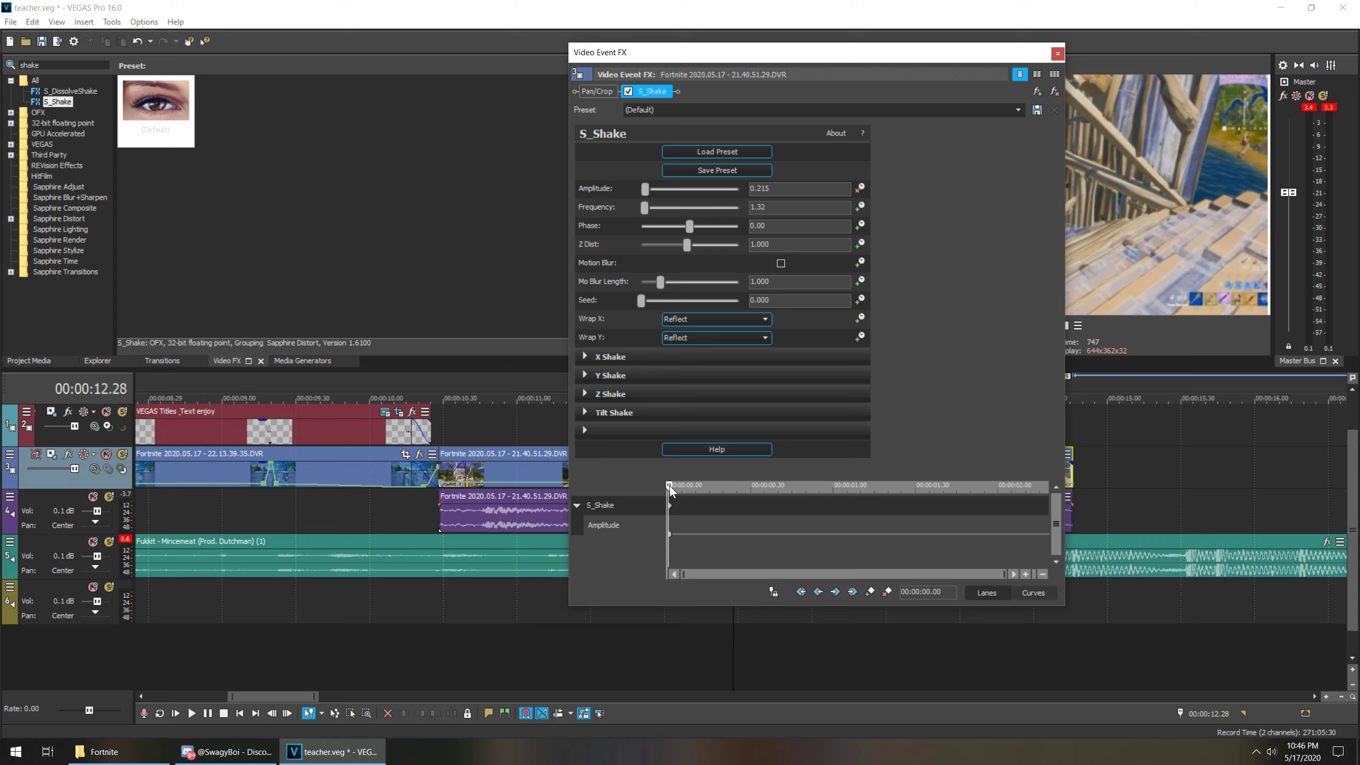
left_click_drag(670, 489, 1058, 489)
left_click(1058, 490)
left_click_drag(643, 186, 627, 187)
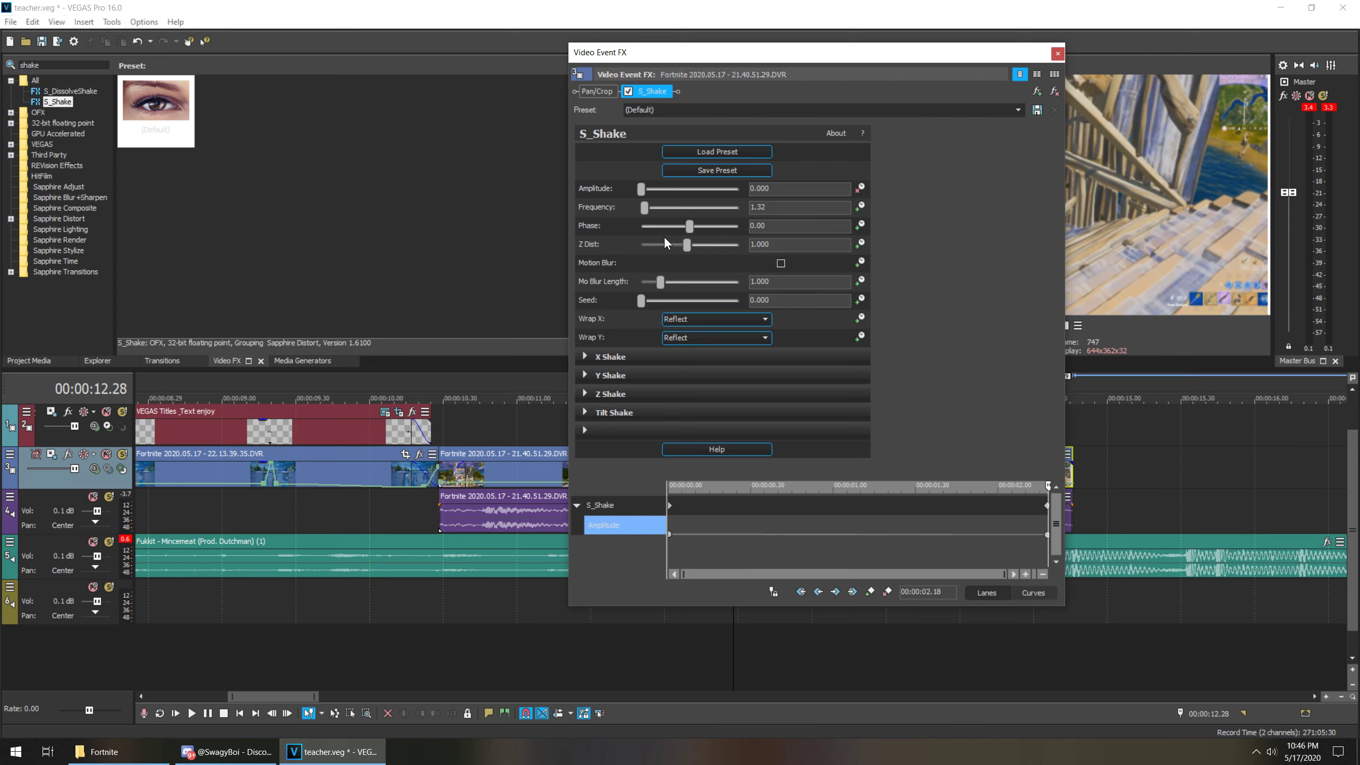
key("ctrl+s")
- Close the shake settings and play back from 12.07
left_click(1057, 54)
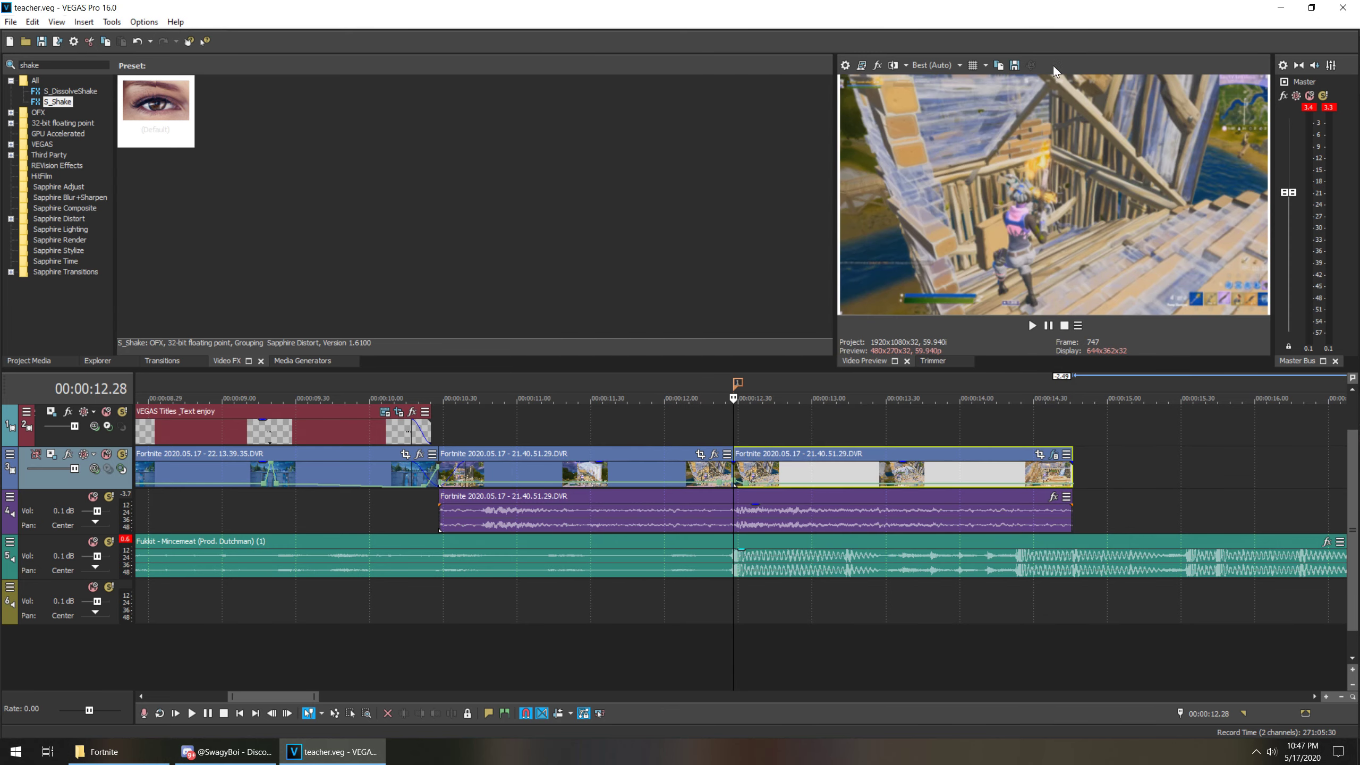
left_click(727, 467)
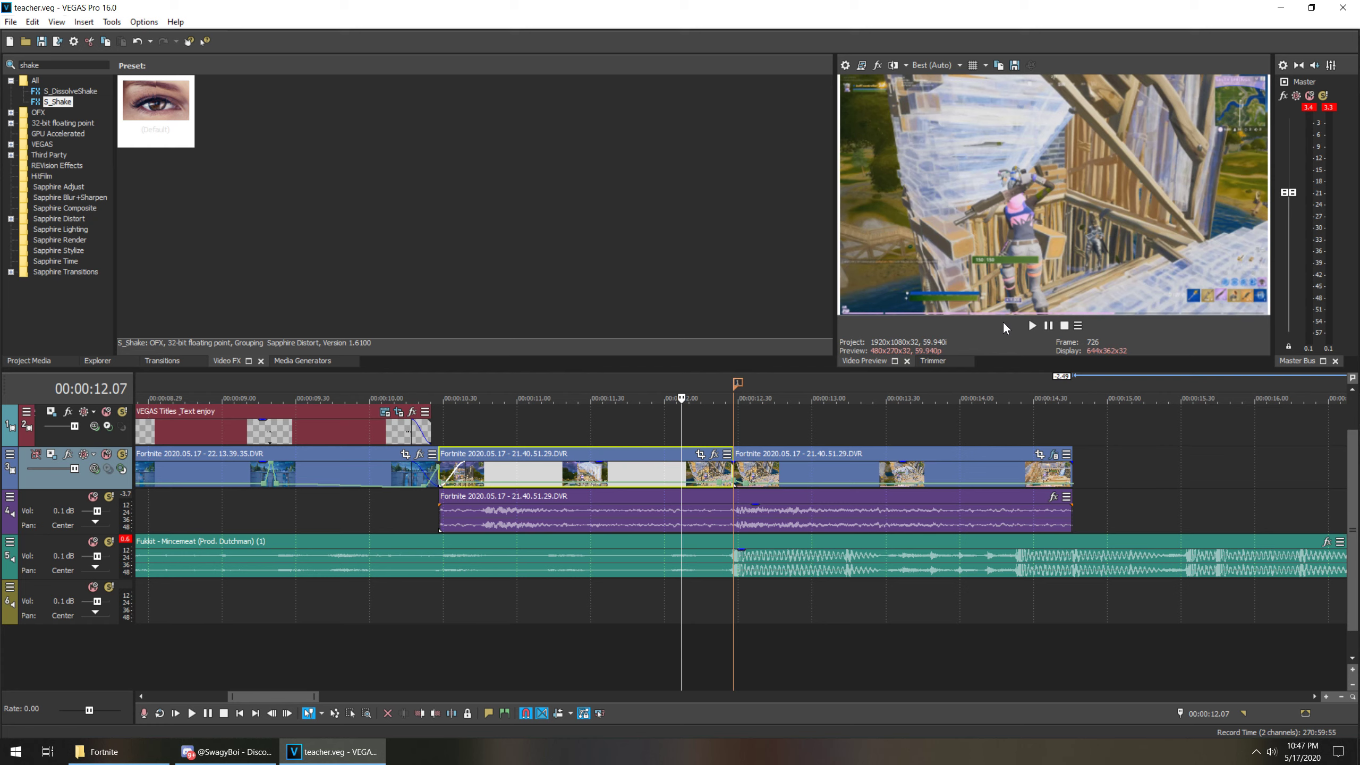
left_click(1032, 325)
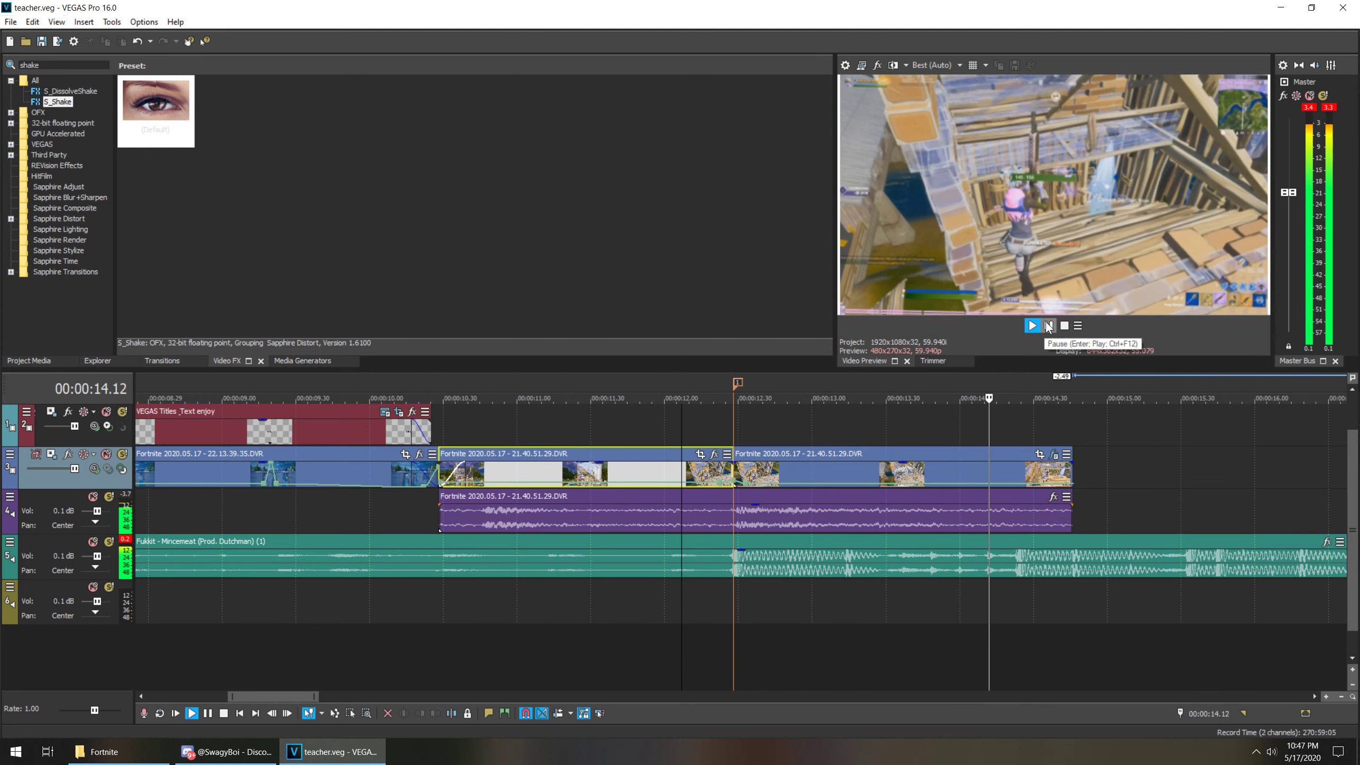
left_click(1047, 325)
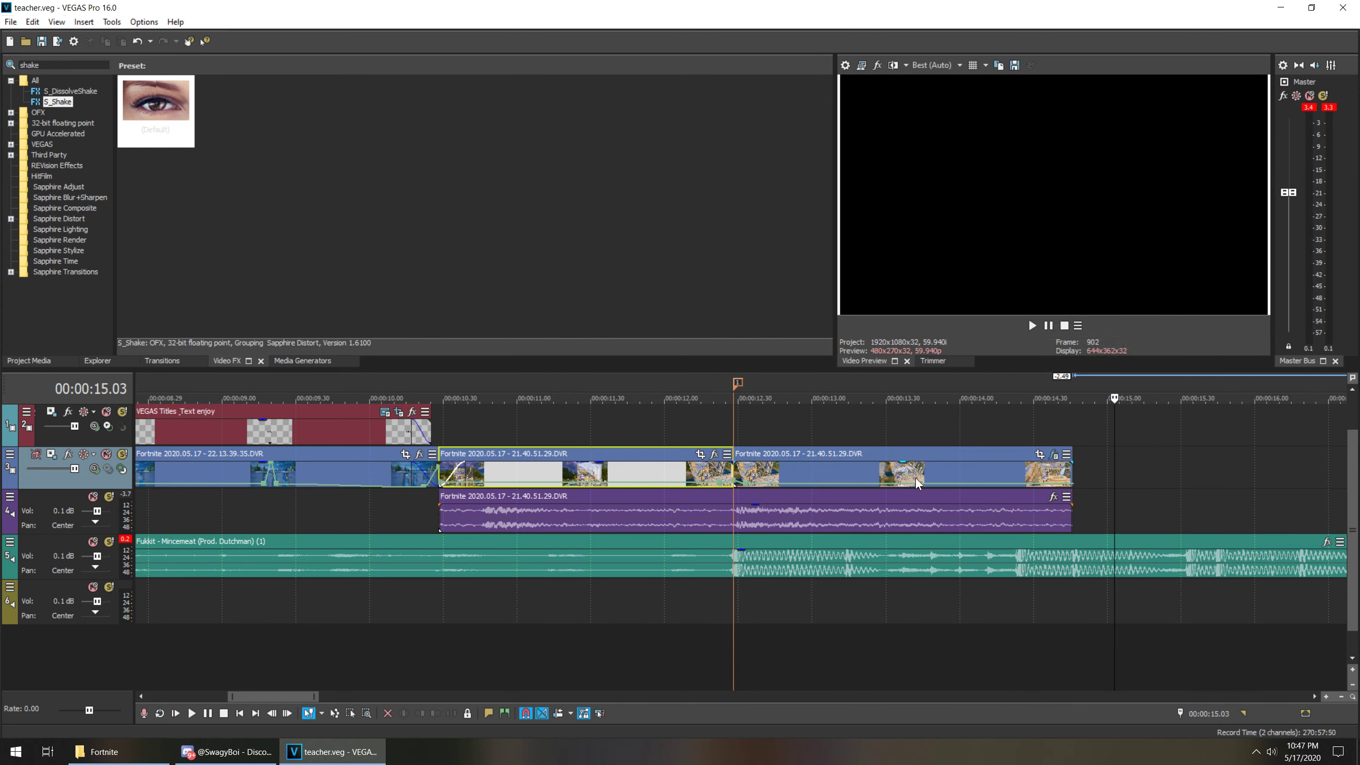
- Play the shaken third clip from 13.41
left_click(916, 479)
left_click(1029, 328)
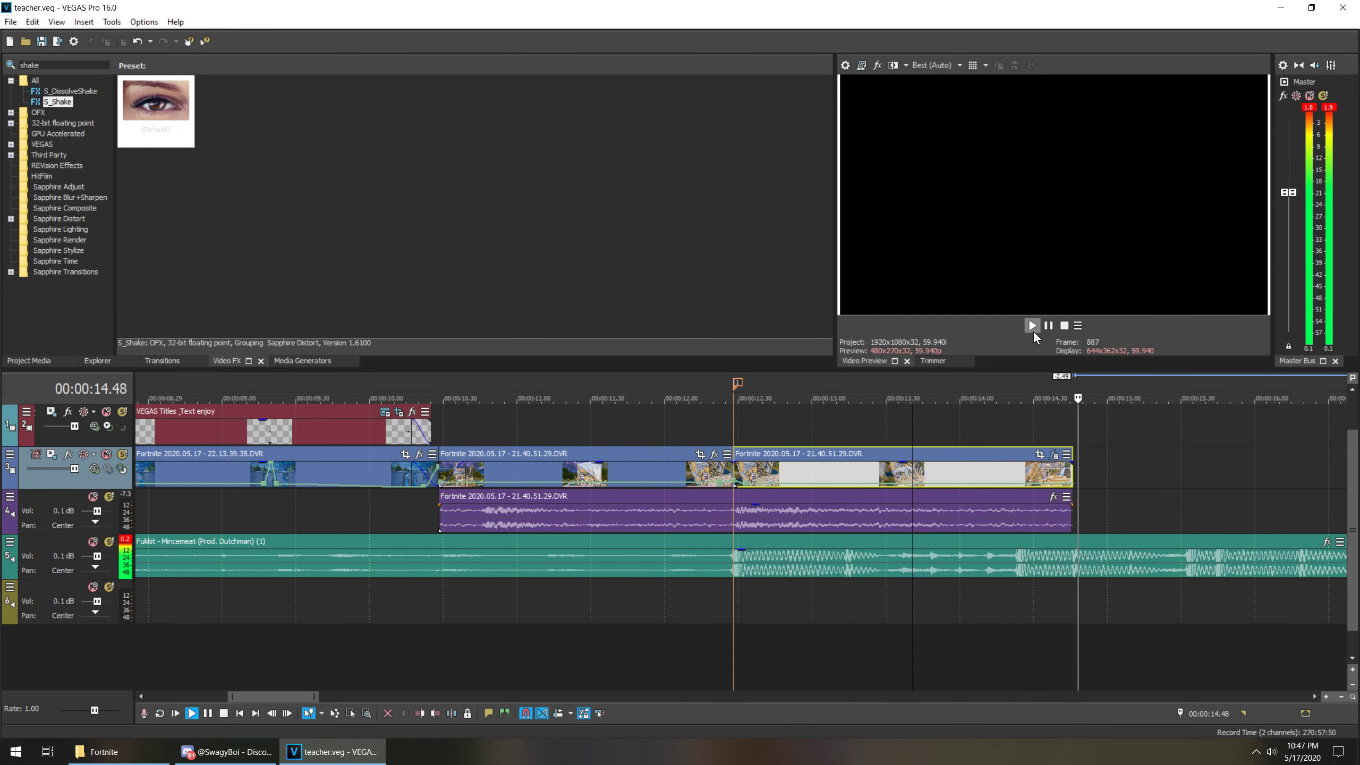
left_click(1042, 330)
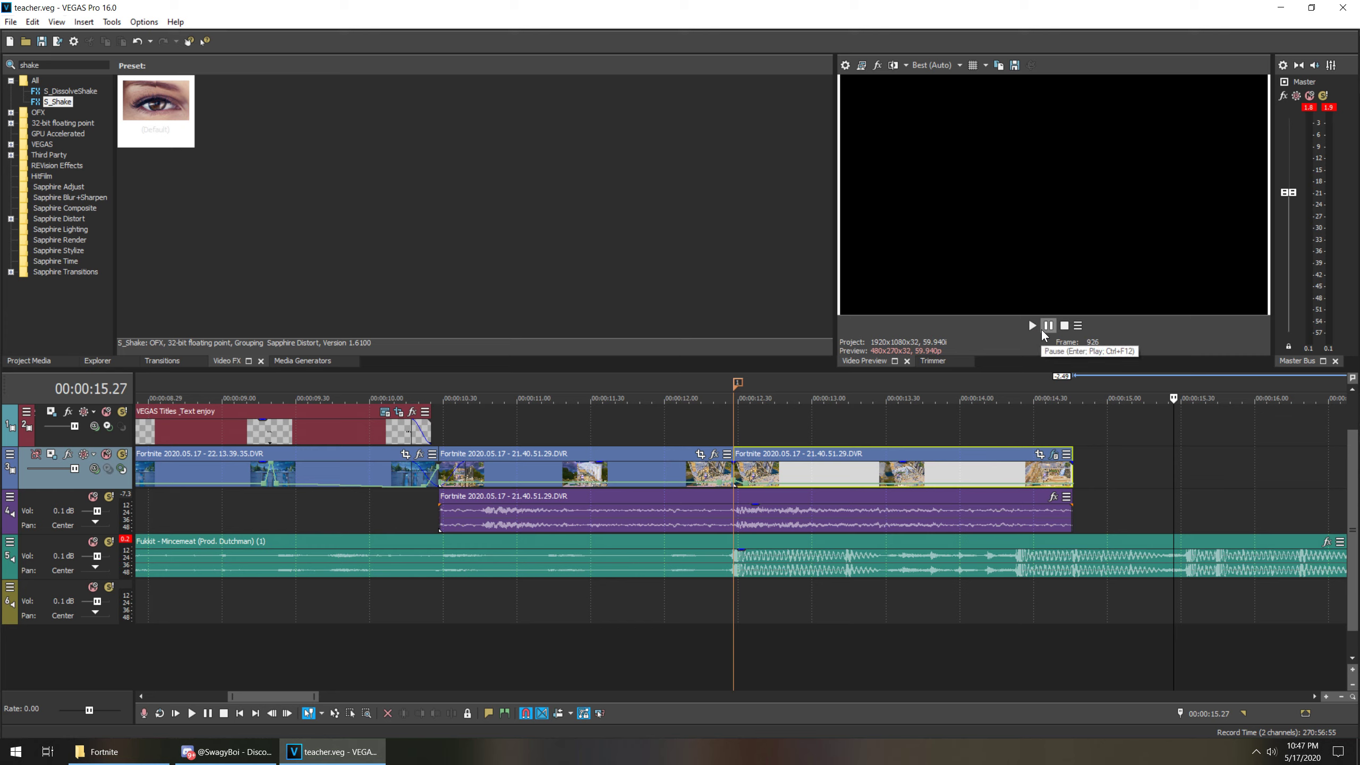
- Check positions 12.14, 14.43, 12.09 and 12.28 across the gameplay clips
left_click(699, 471)
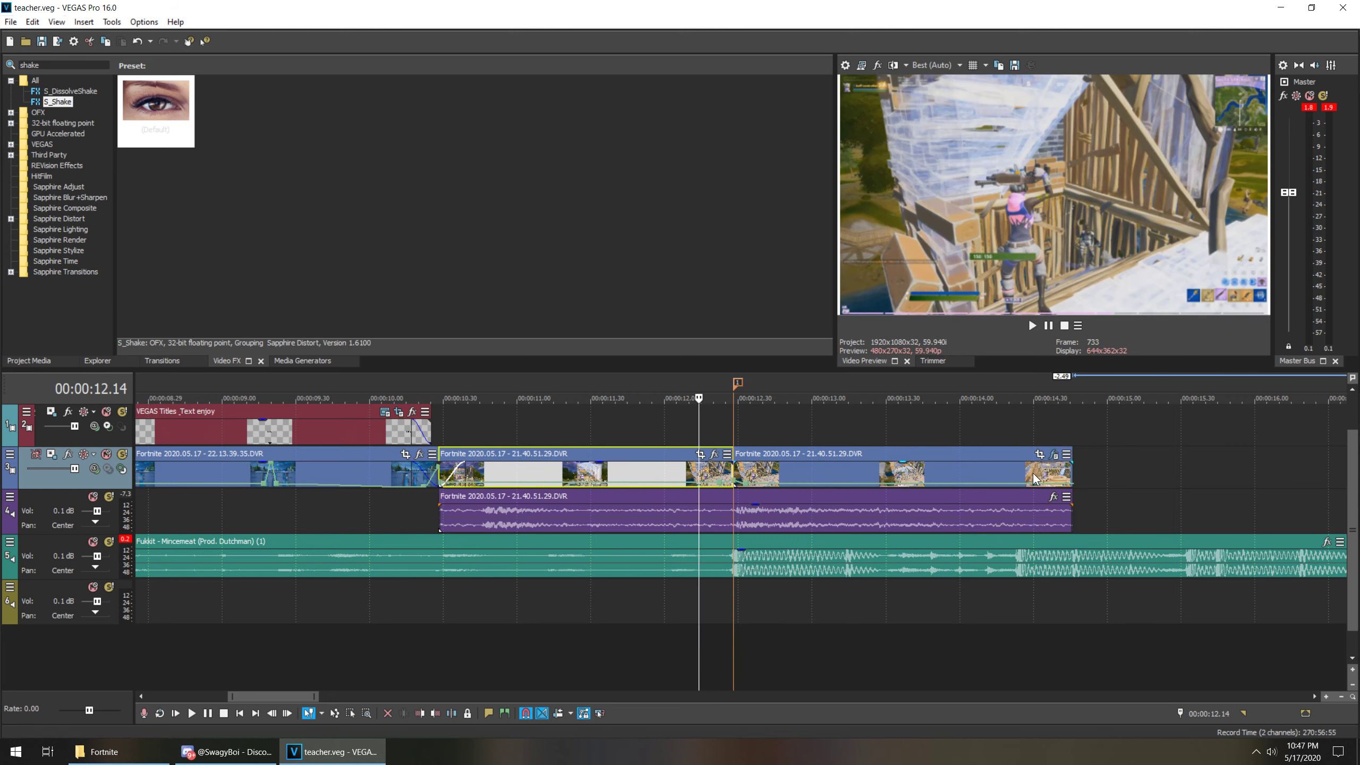
left_click(1065, 474)
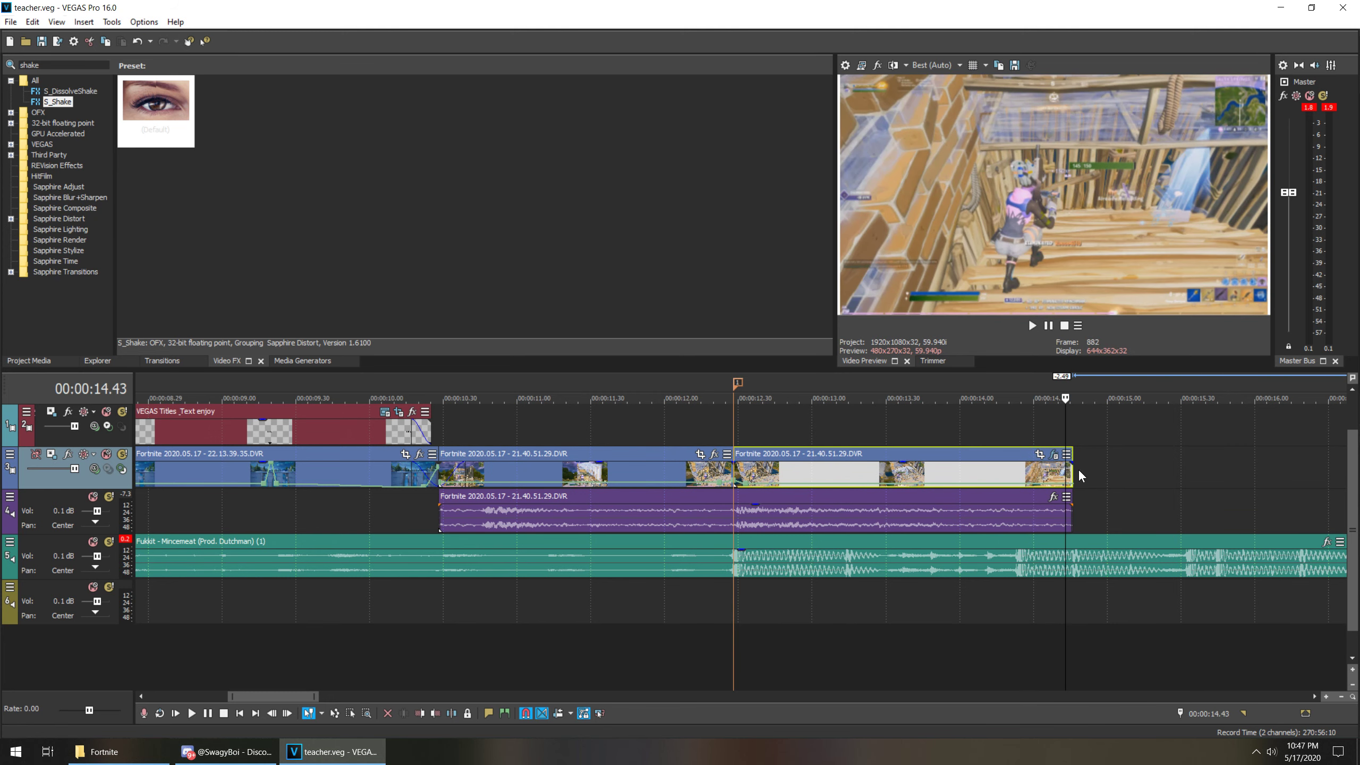
left_click(1153, 493)
left_click(685, 463)
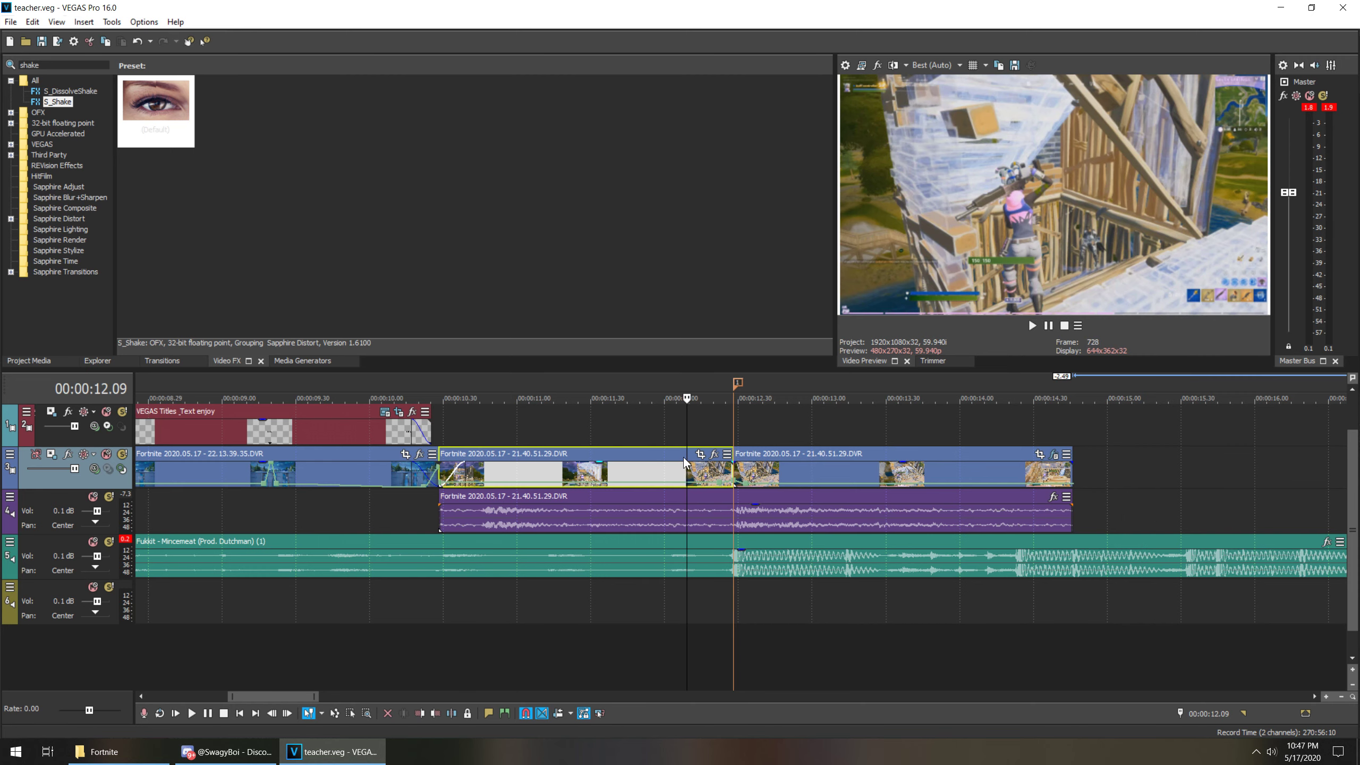
scroll(685, 464, "up", 3)
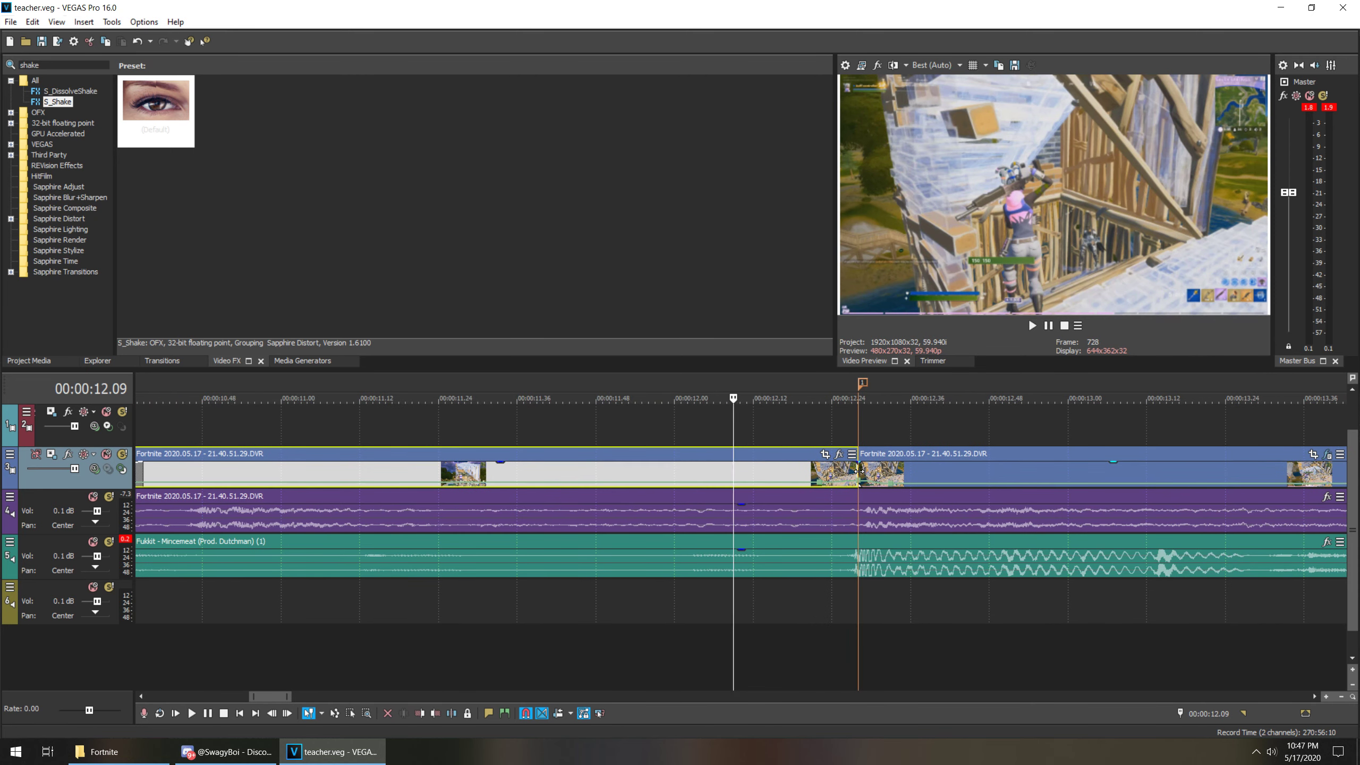
left_click(860, 471)
scroll(828, 475, "down", 2)
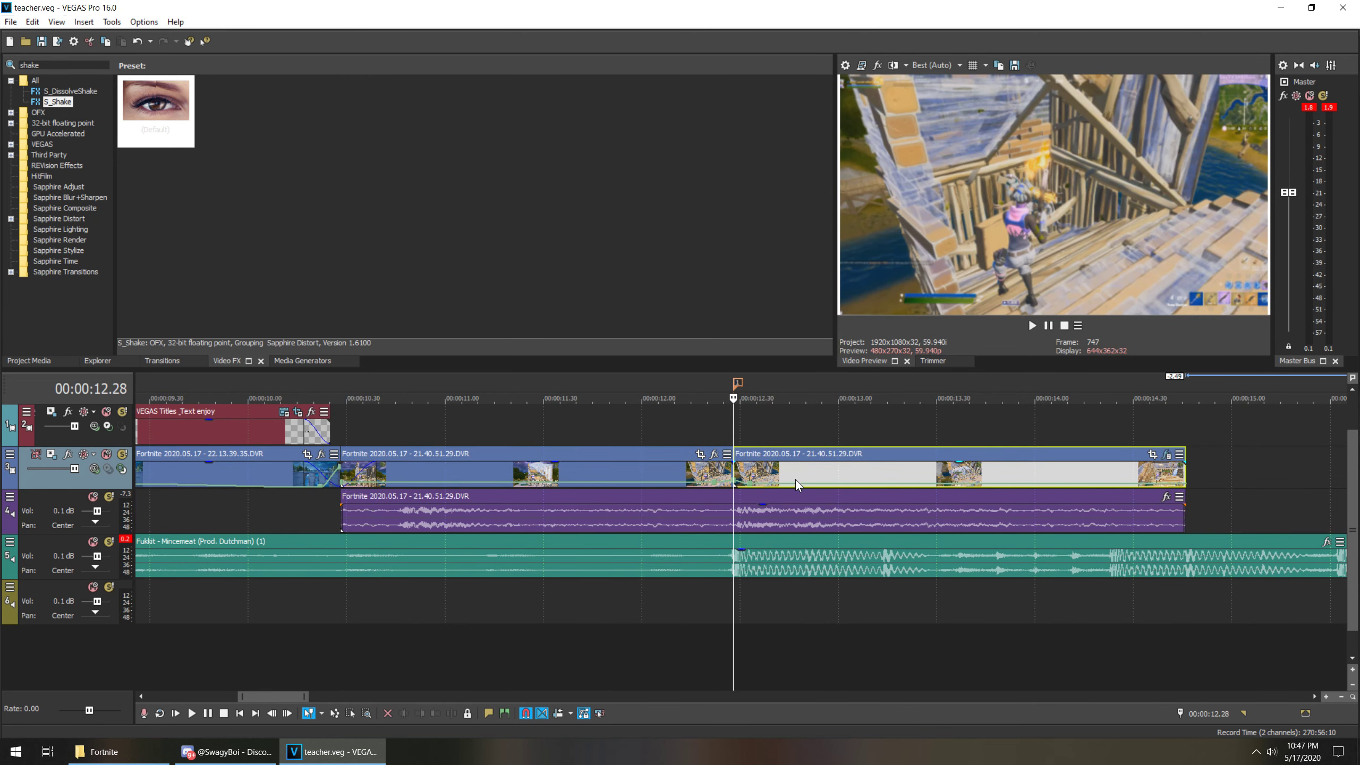
- Search 'blur' and apply Sapphire S_Blur to the gameplay clip
left_click_drag(41, 65, 3, 66)
type("blur")
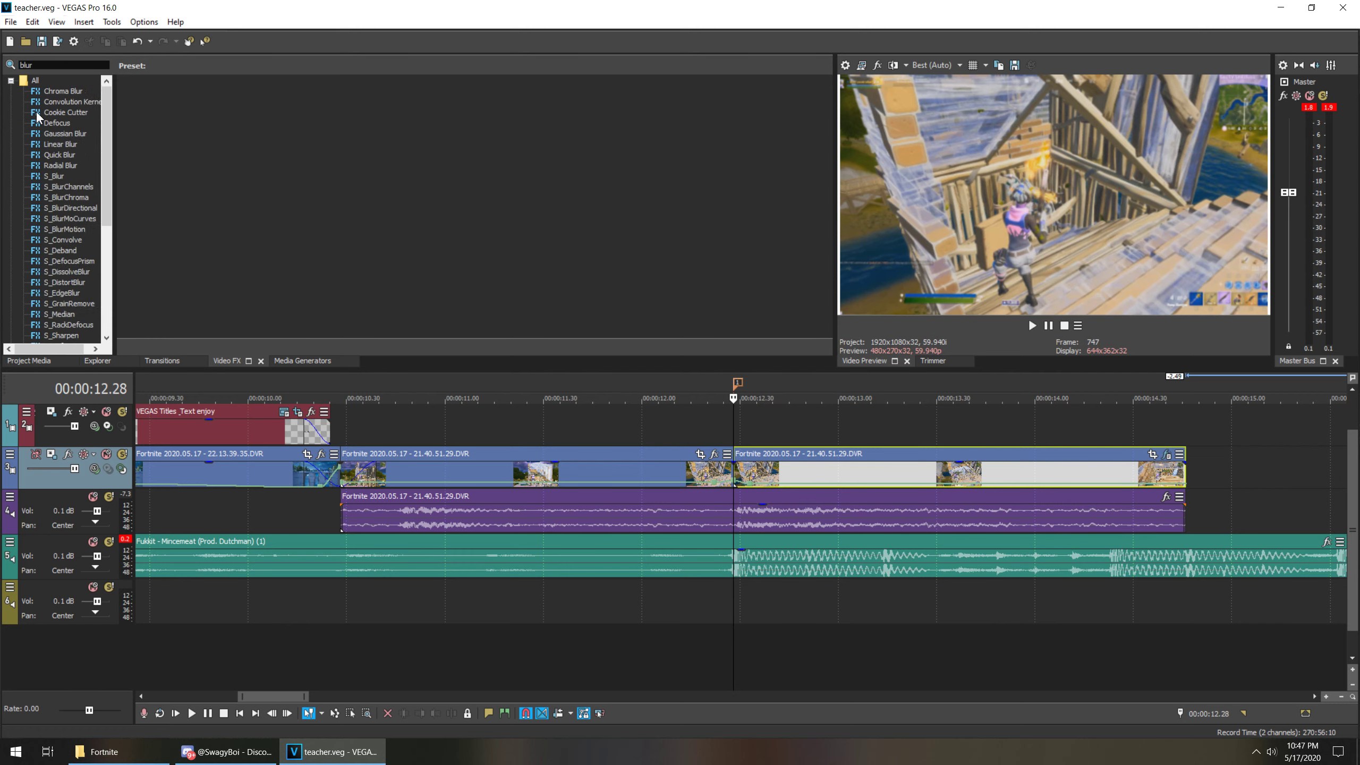
left_click(56, 177)
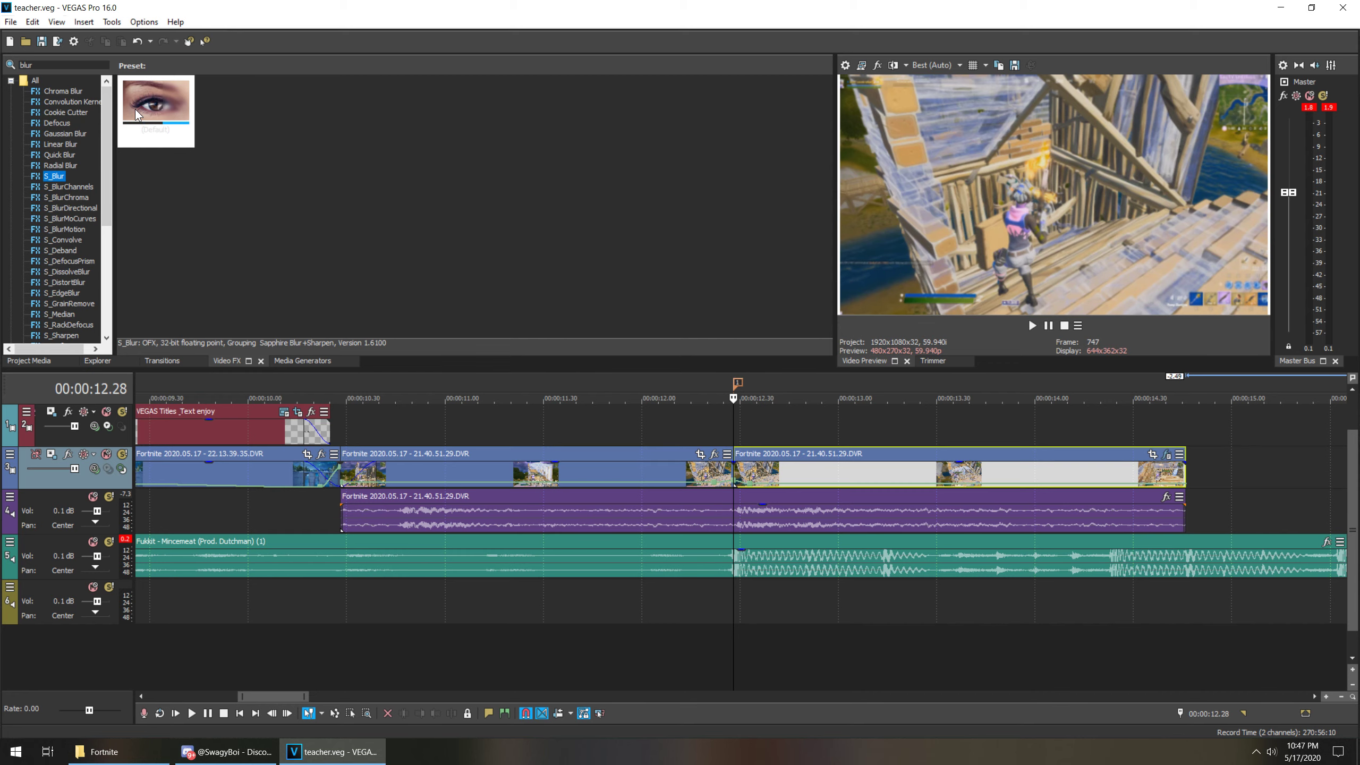
left_click_drag(135, 108, 826, 474)
- Keyframe Blur Amount from 0.005 down to 0 at 1.30 seconds
left_click(576, 505)
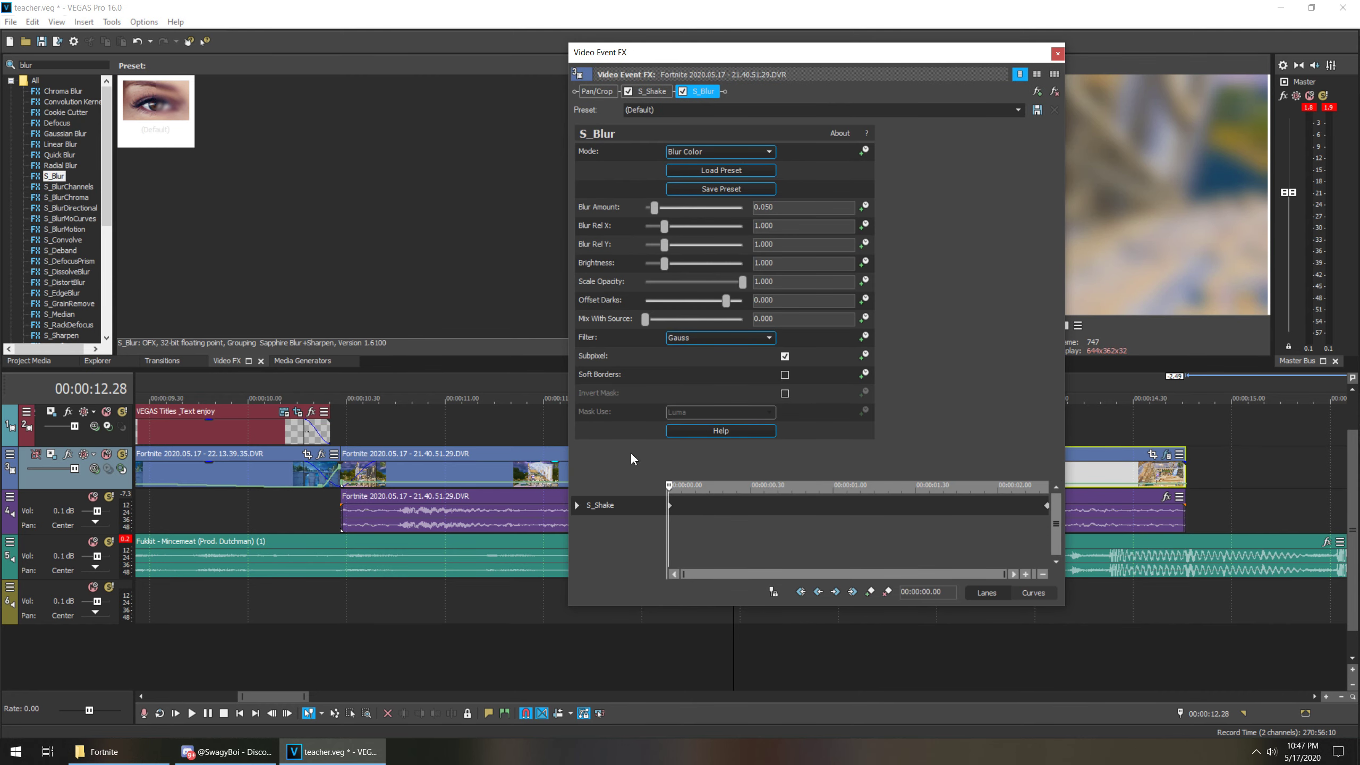
left_click(863, 208)
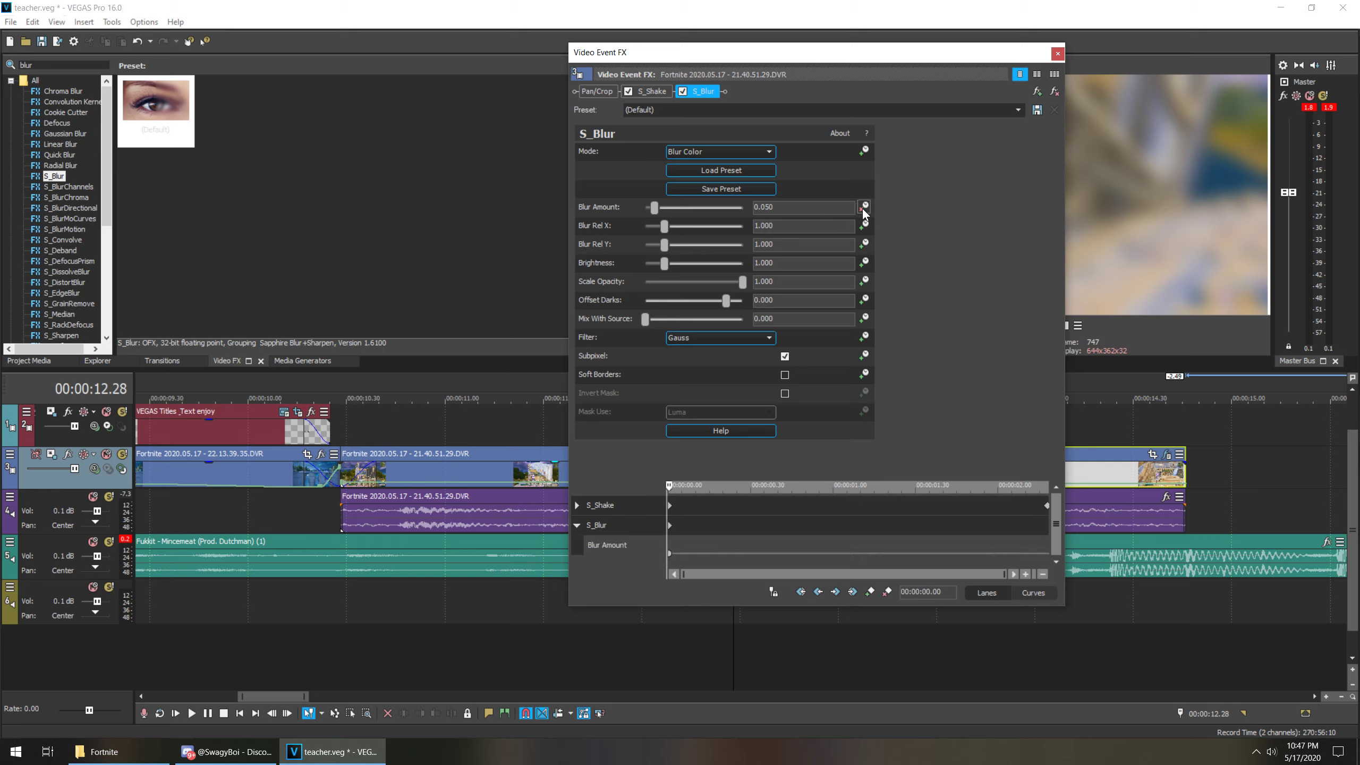
left_click(816, 210)
type("04")
key("Return")
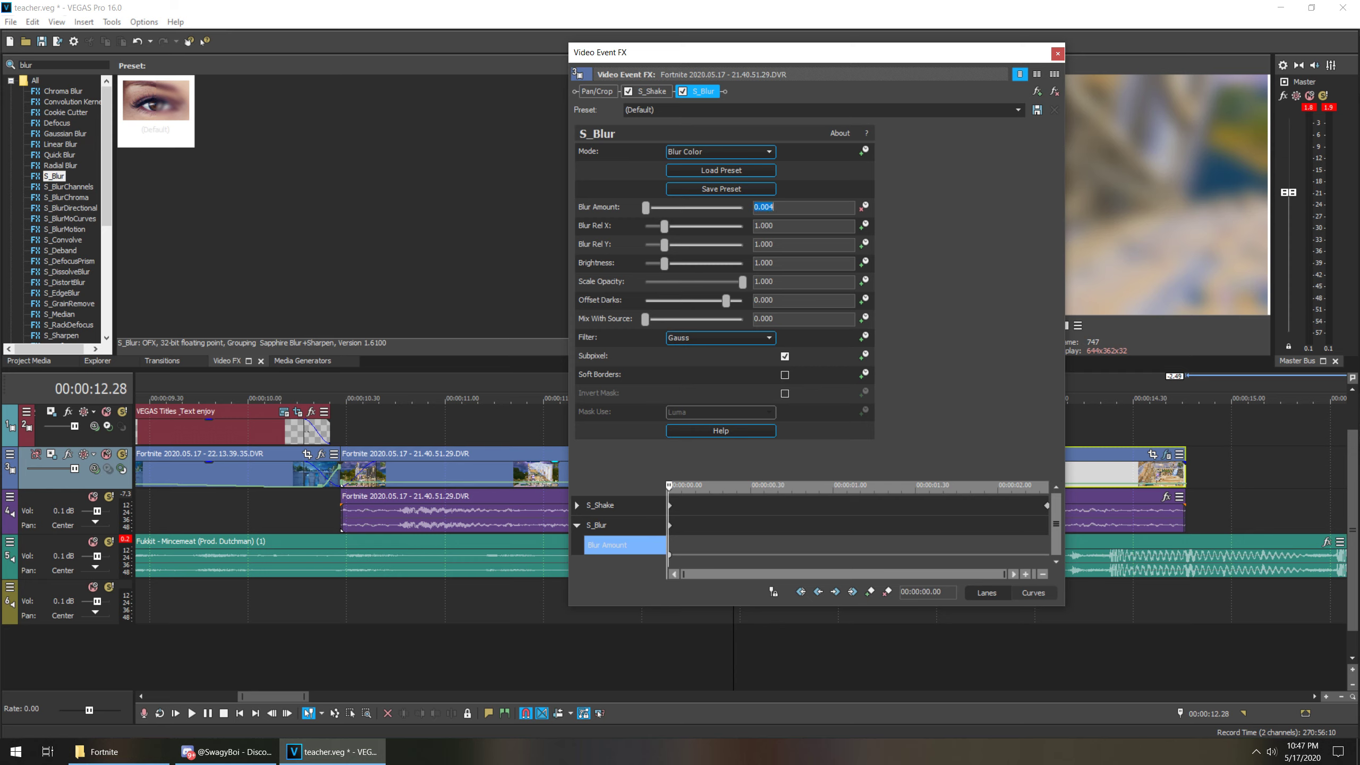
type("0.005")
key("Return")
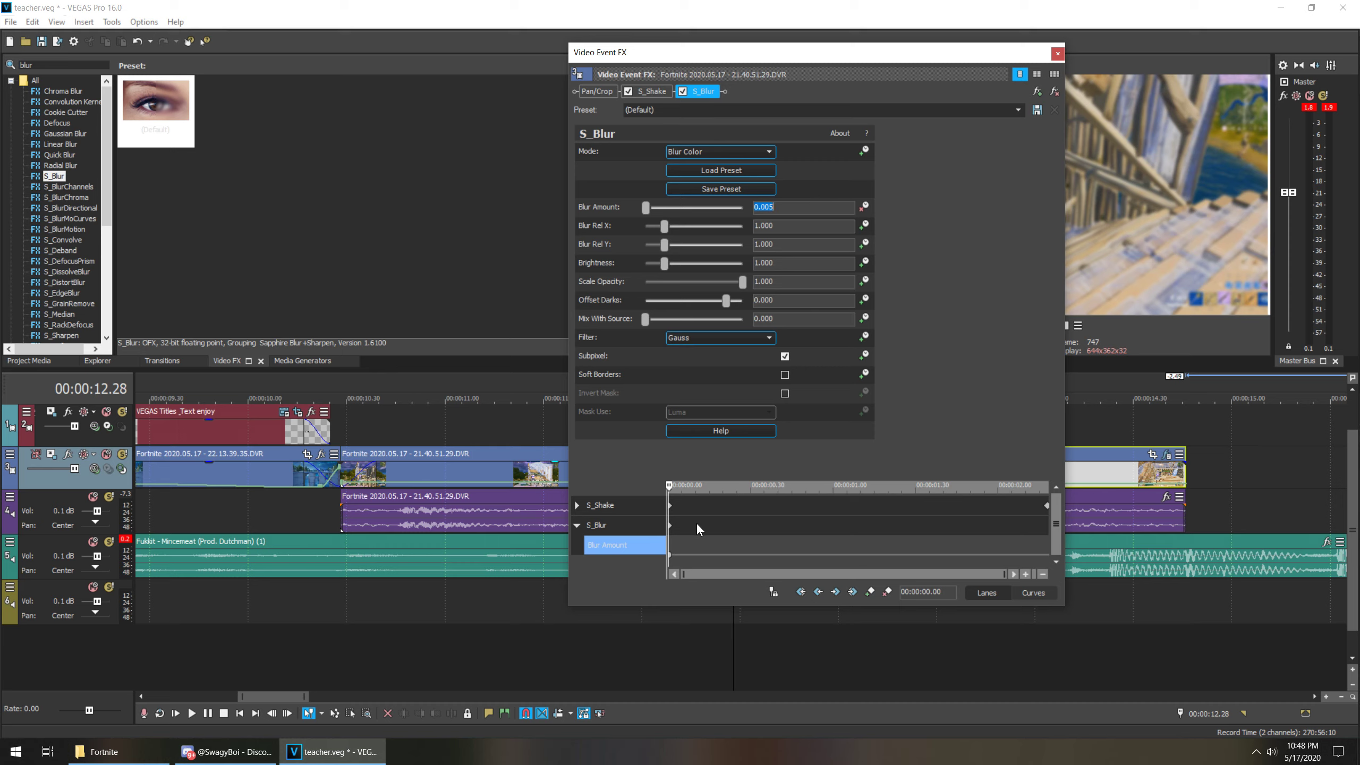
left_click(919, 525)
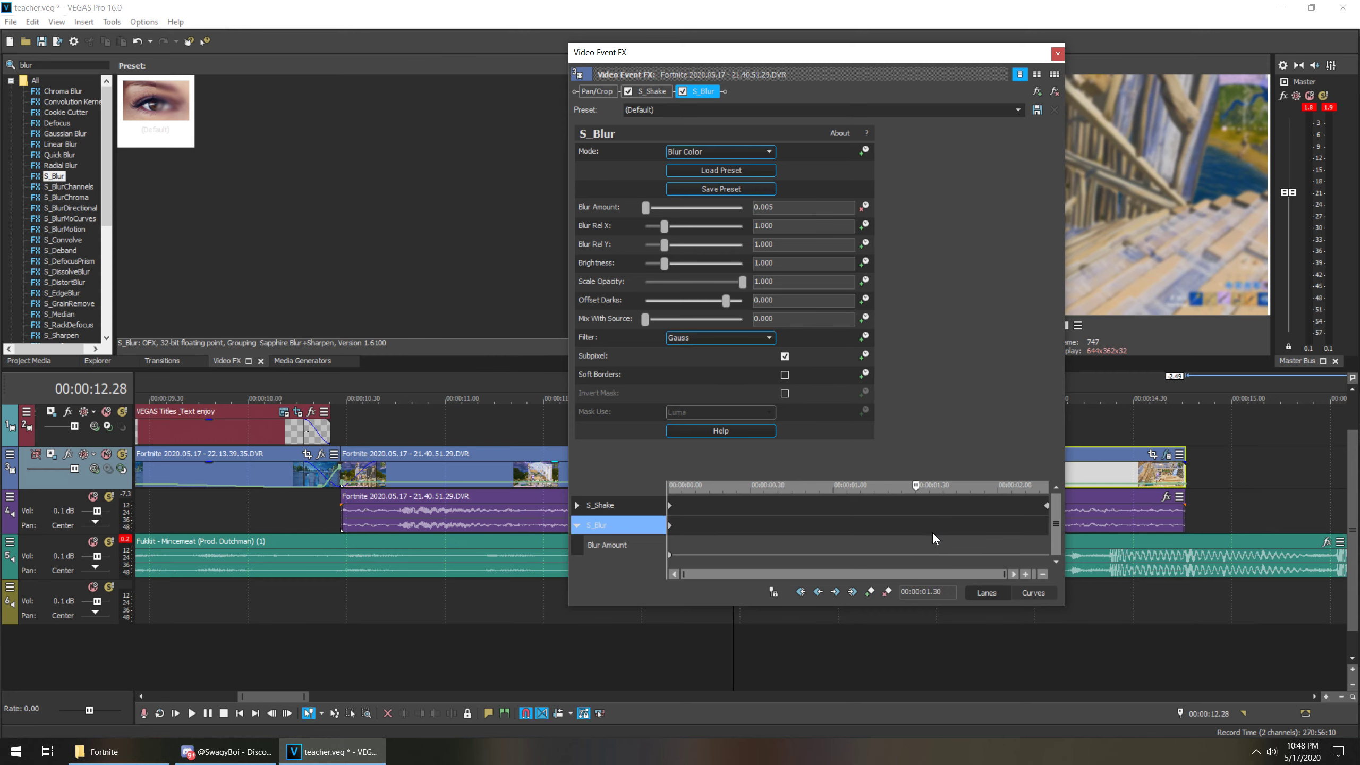
left_click_drag(647, 207, 615, 213)
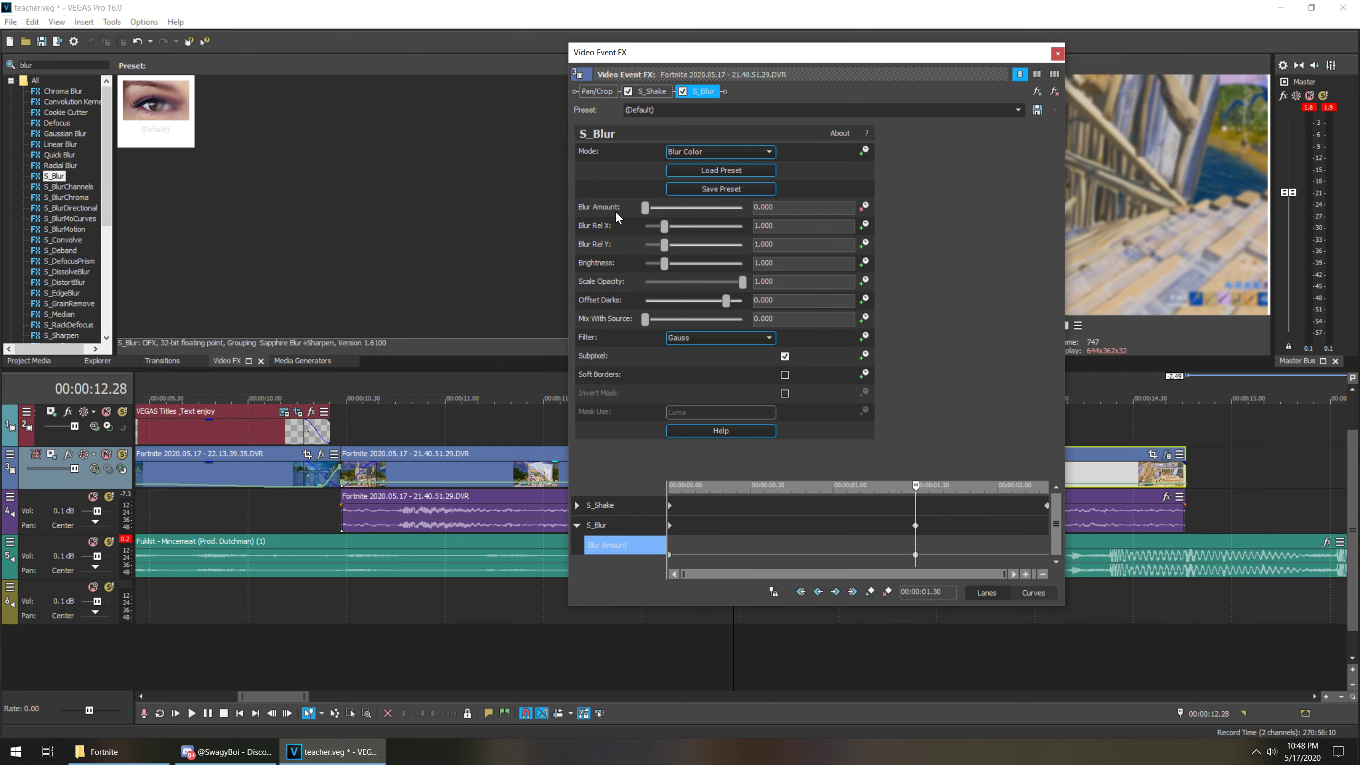
- Preview the blurred middle clip, park the playhead at 12.28 and clear the FX search
left_click(1057, 53)
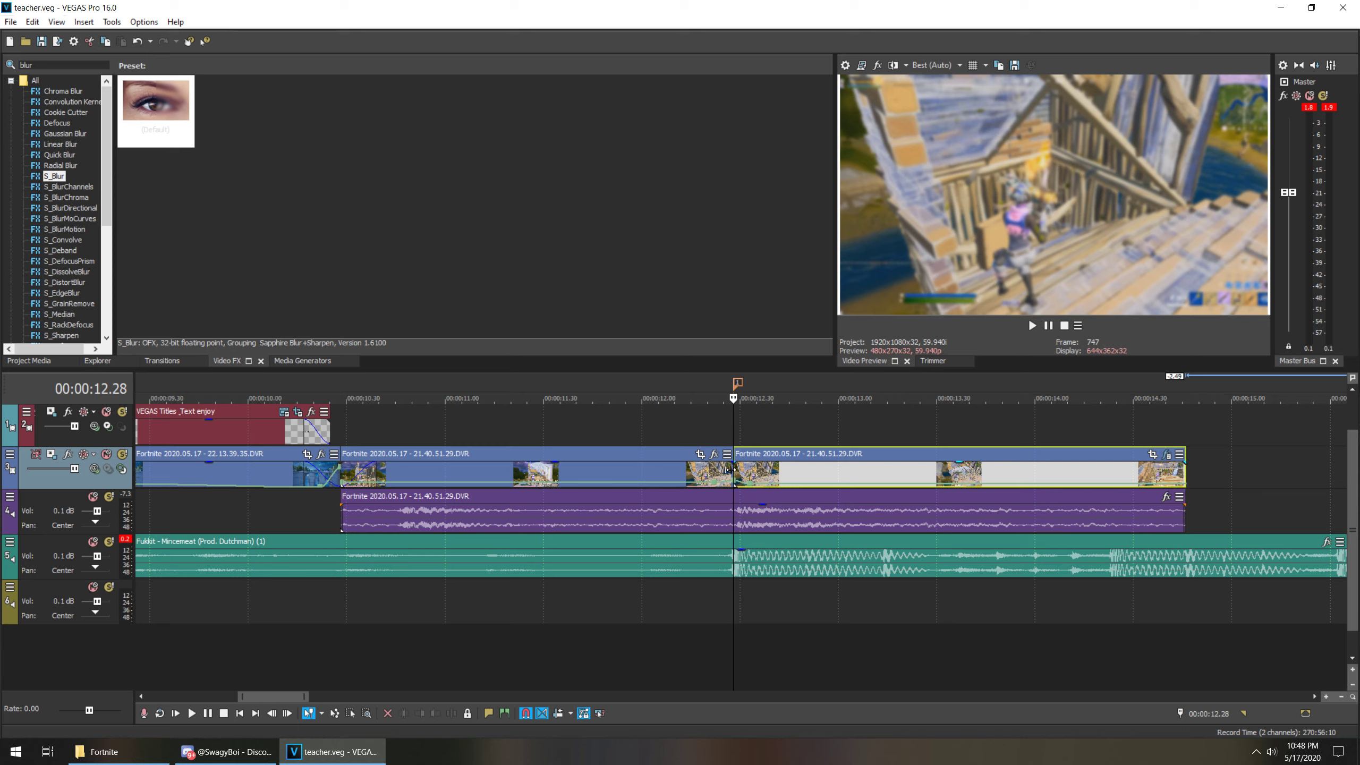
left_click(671, 467)
left_click(1032, 326)
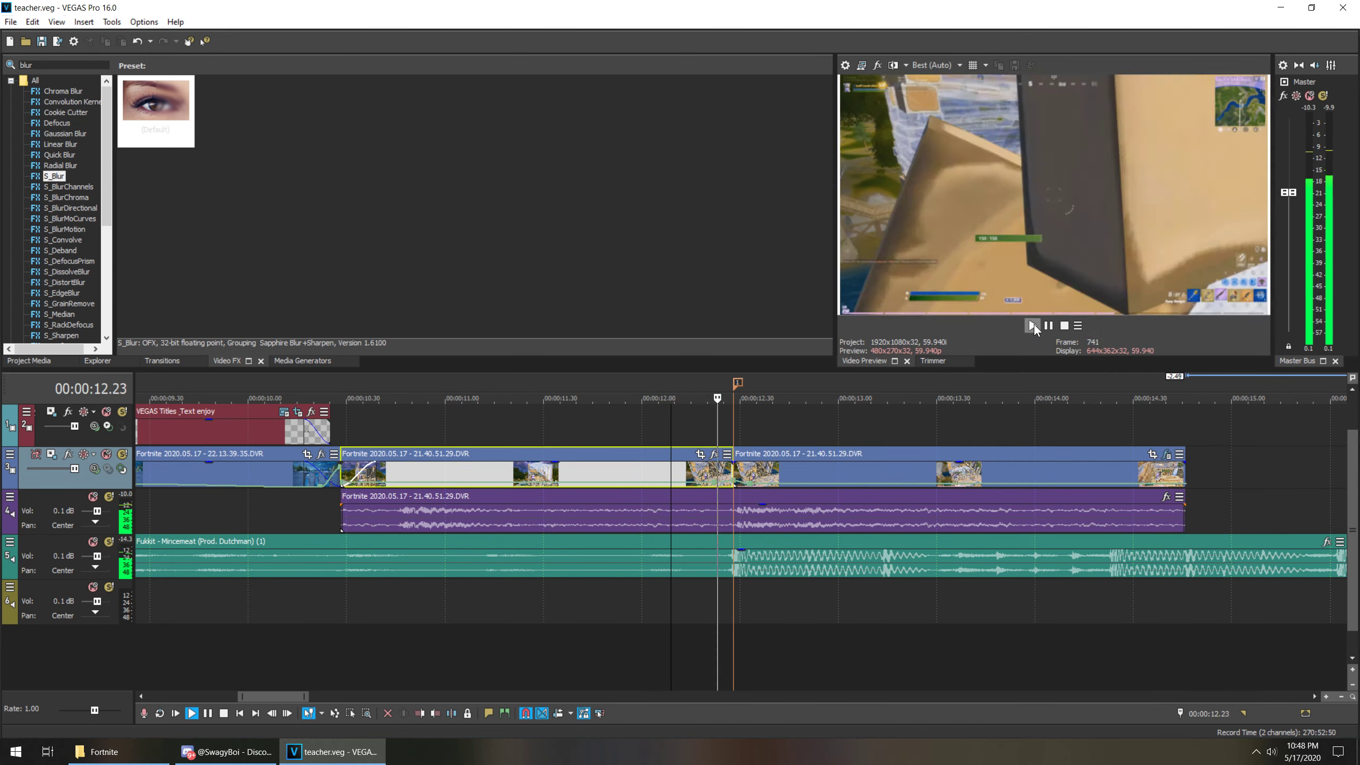
key("Return")
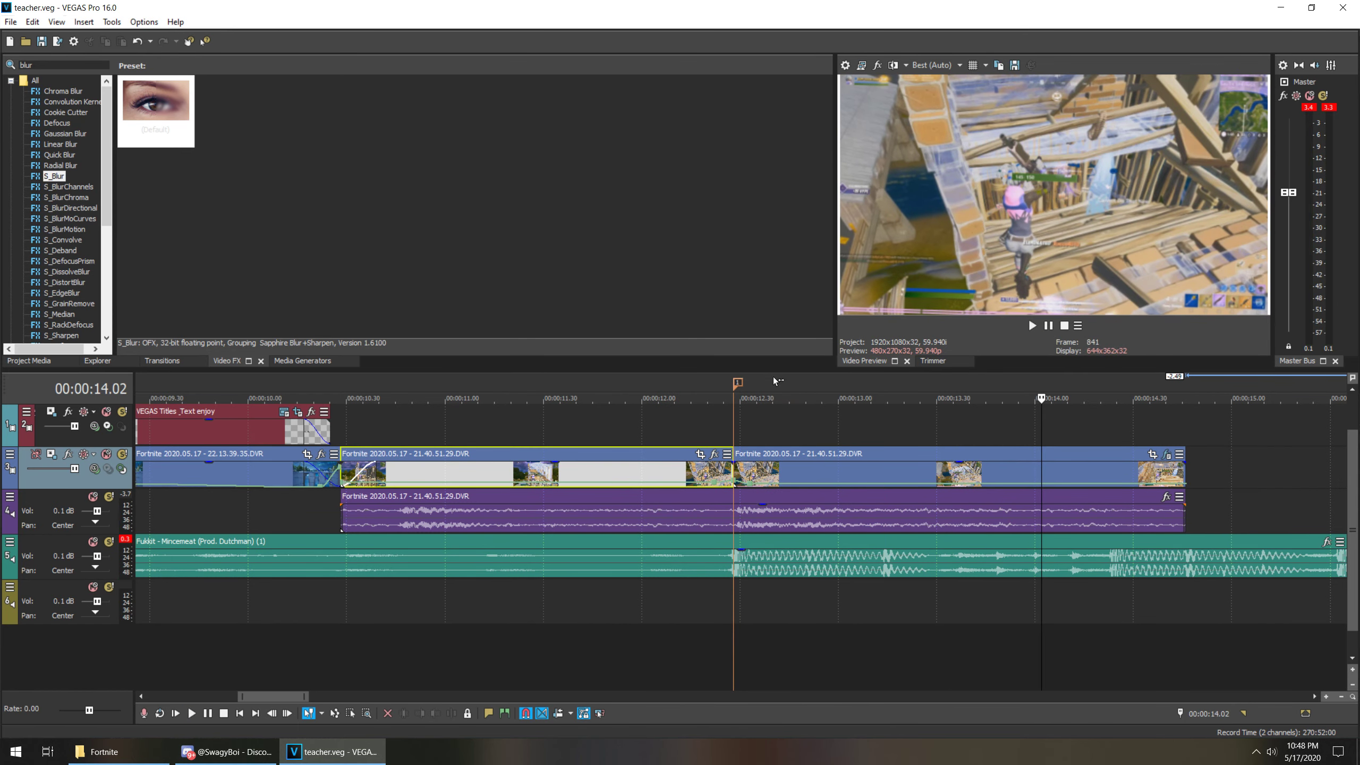
left_click(749, 482)
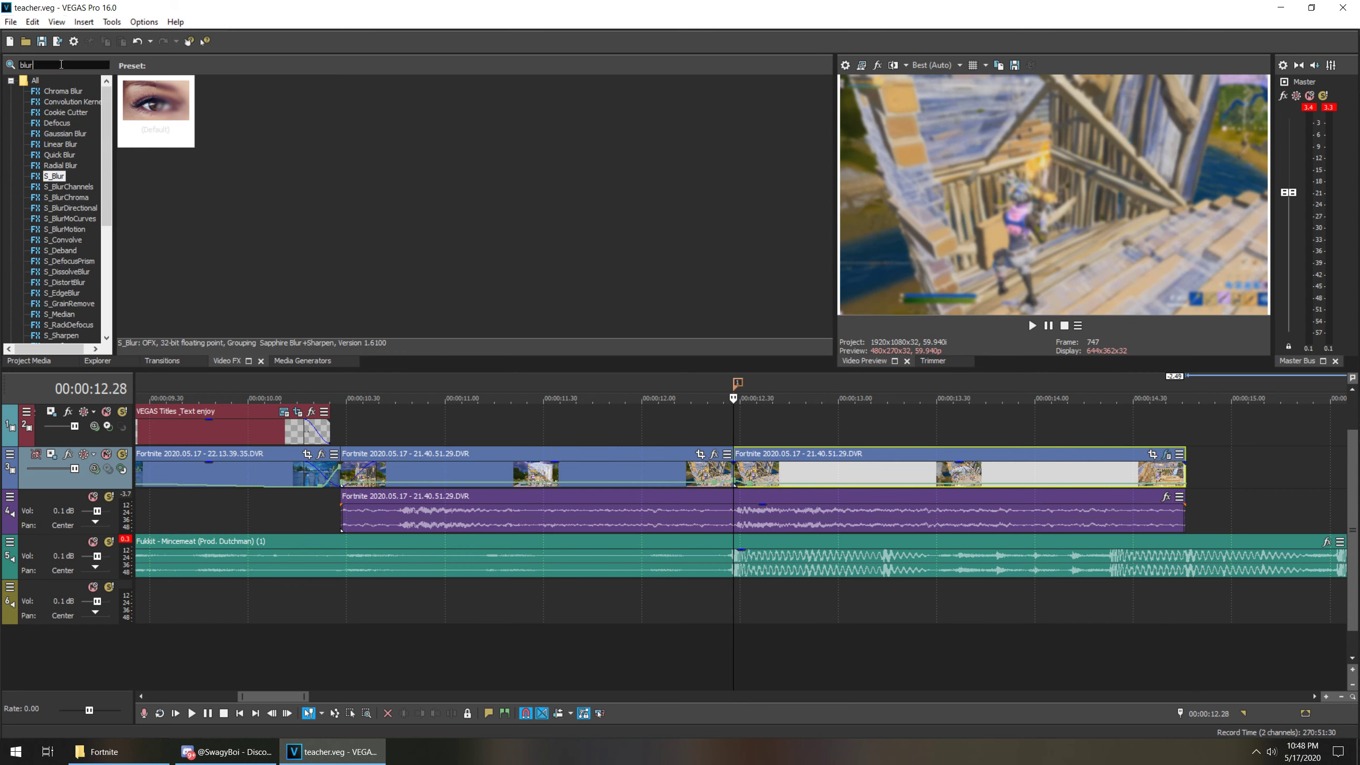
double_click(21, 64)
key("BackSpace")
- Apply the default Brightness and Contrast effect to the middle Fortnite clip
left_click(79, 155)
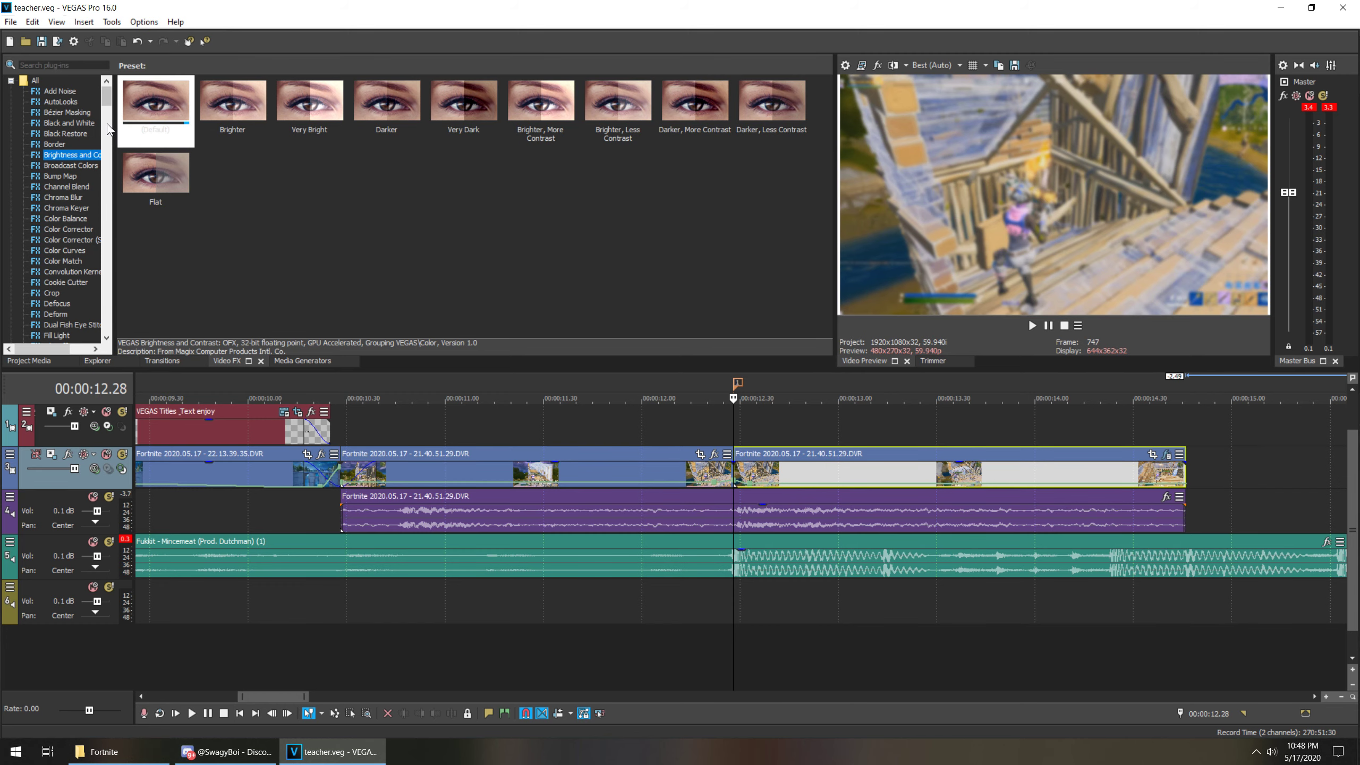
left_click_drag(144, 111, 791, 466)
left_click(577, 505)
left_click(577, 525)
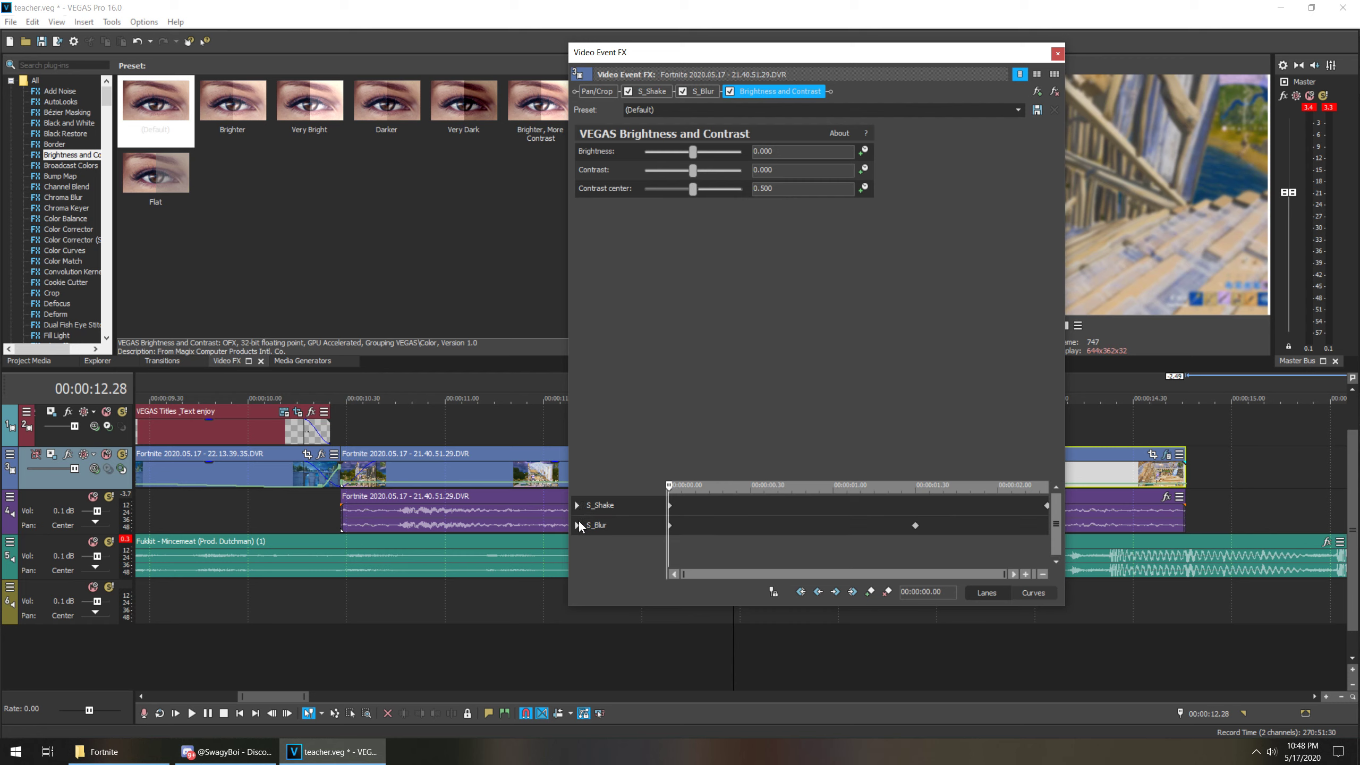
- Animate Brightness, starting at 0.300
left_click(863, 151)
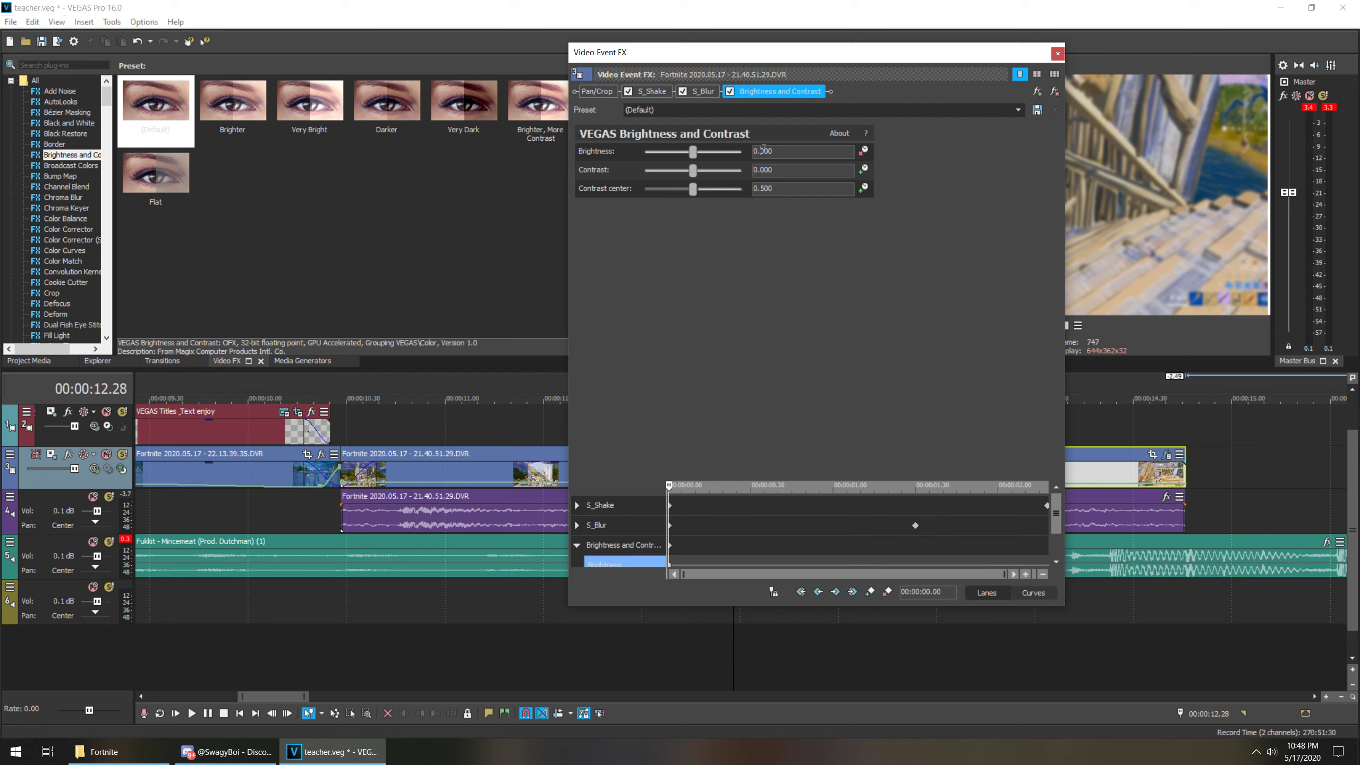
double_click(782, 147)
type("0.3")
key("Return")
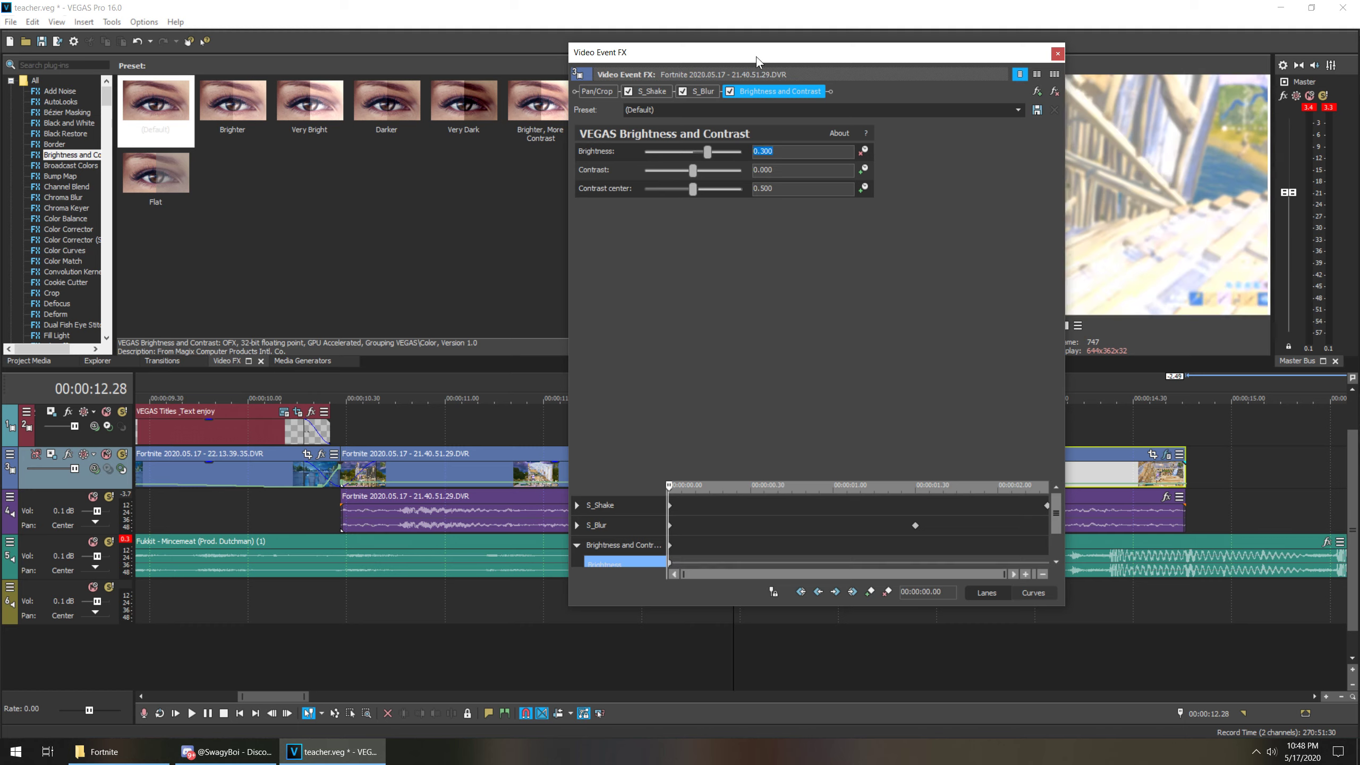
- Keyframe Brightness back to 0 at 1.30 seconds and set the playhead to 11.46
left_click(915, 545)
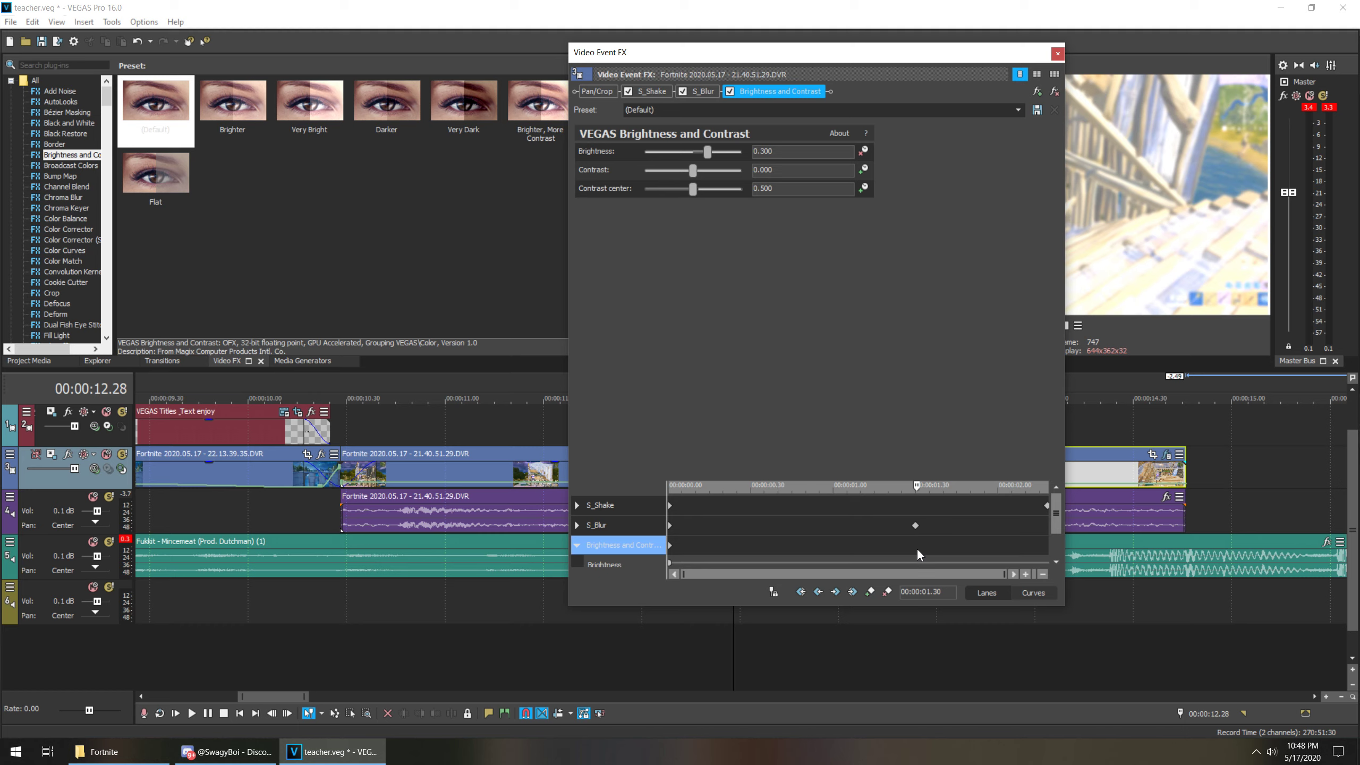
left_click(918, 554)
left_click(771, 152)
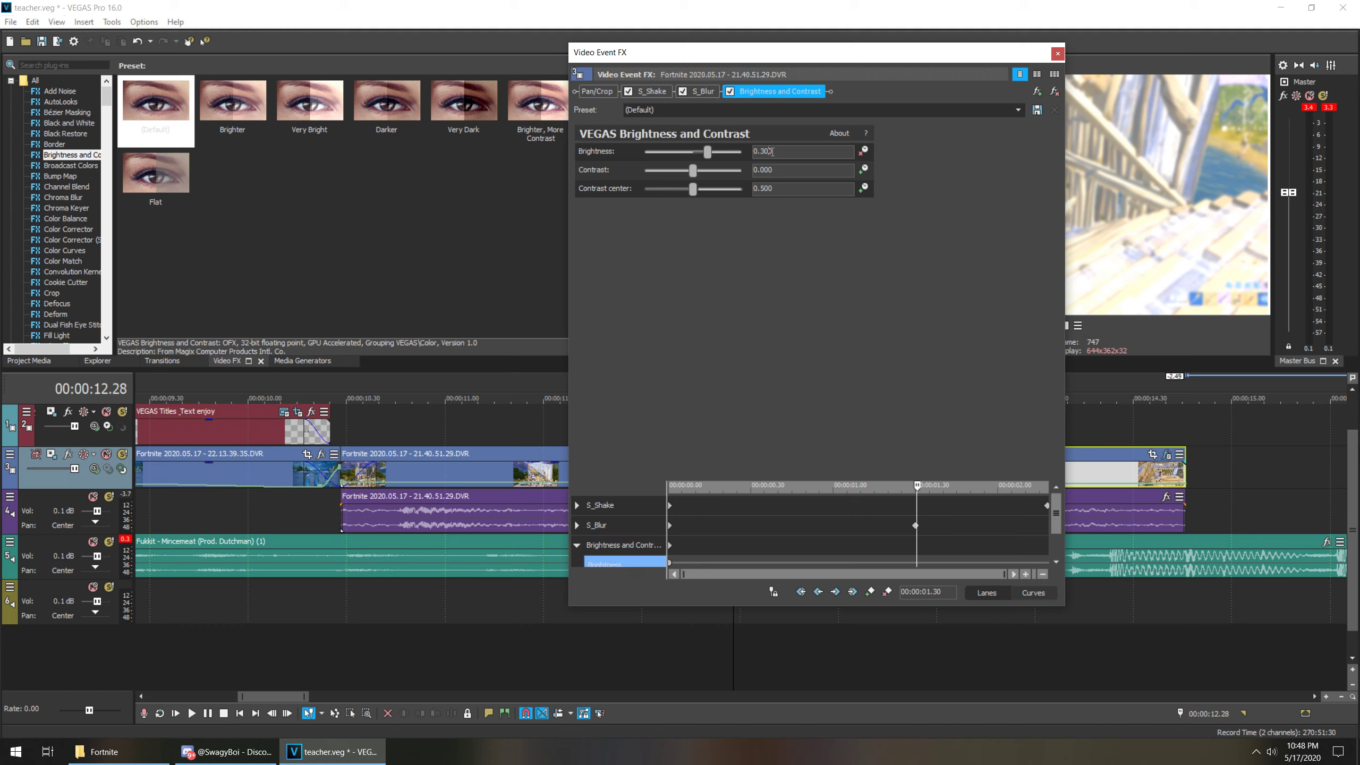
key("Return")
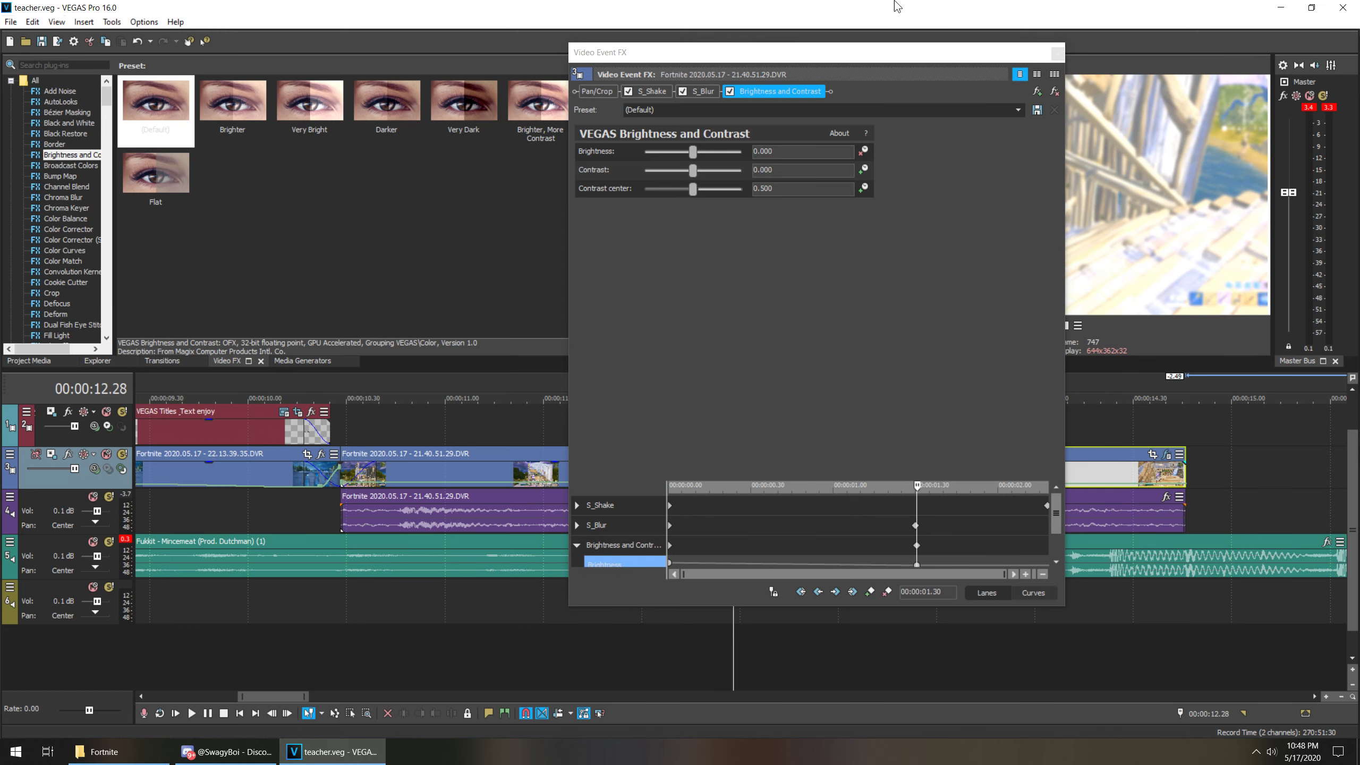
left_click(1058, 55)
left_click(597, 470)
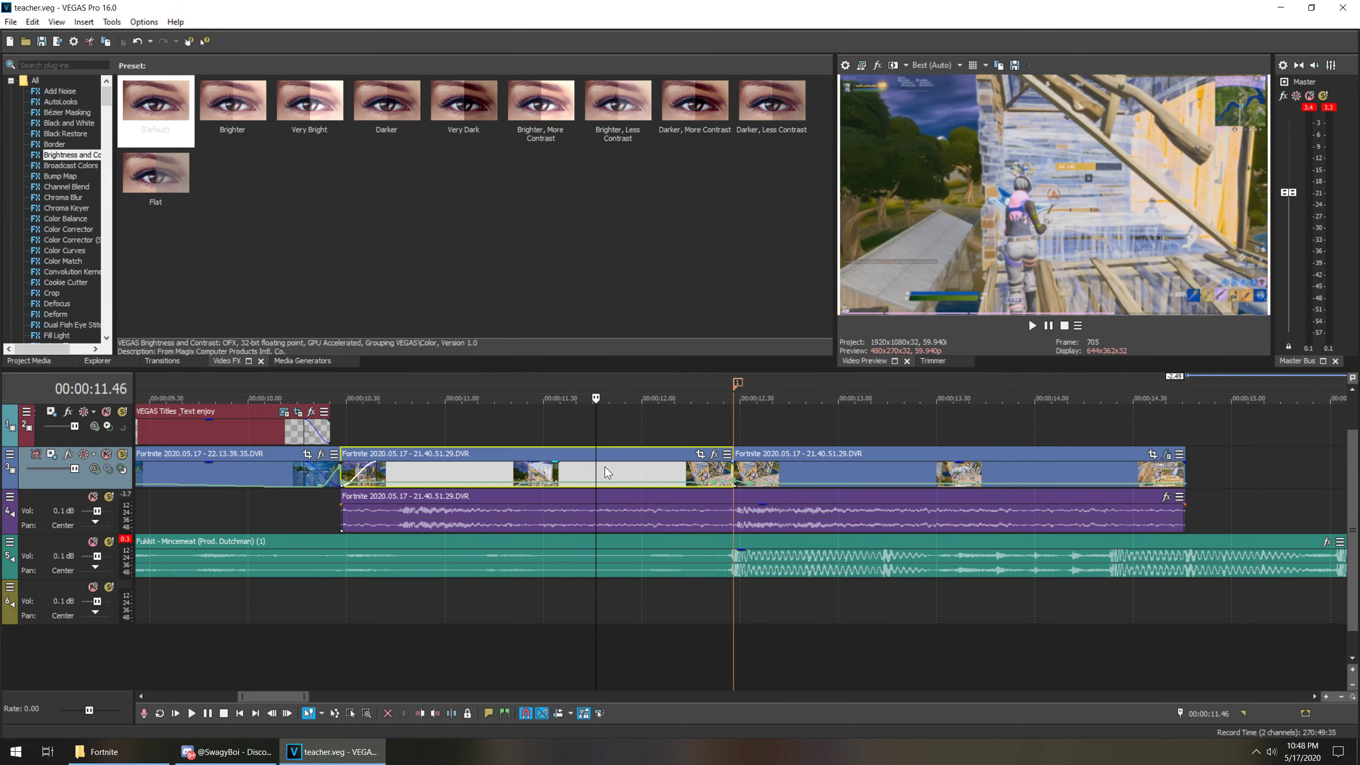
- Preview the brightness flash, then split the middle Fortnite clip at 00:00:12.03
left_click(1031, 326)
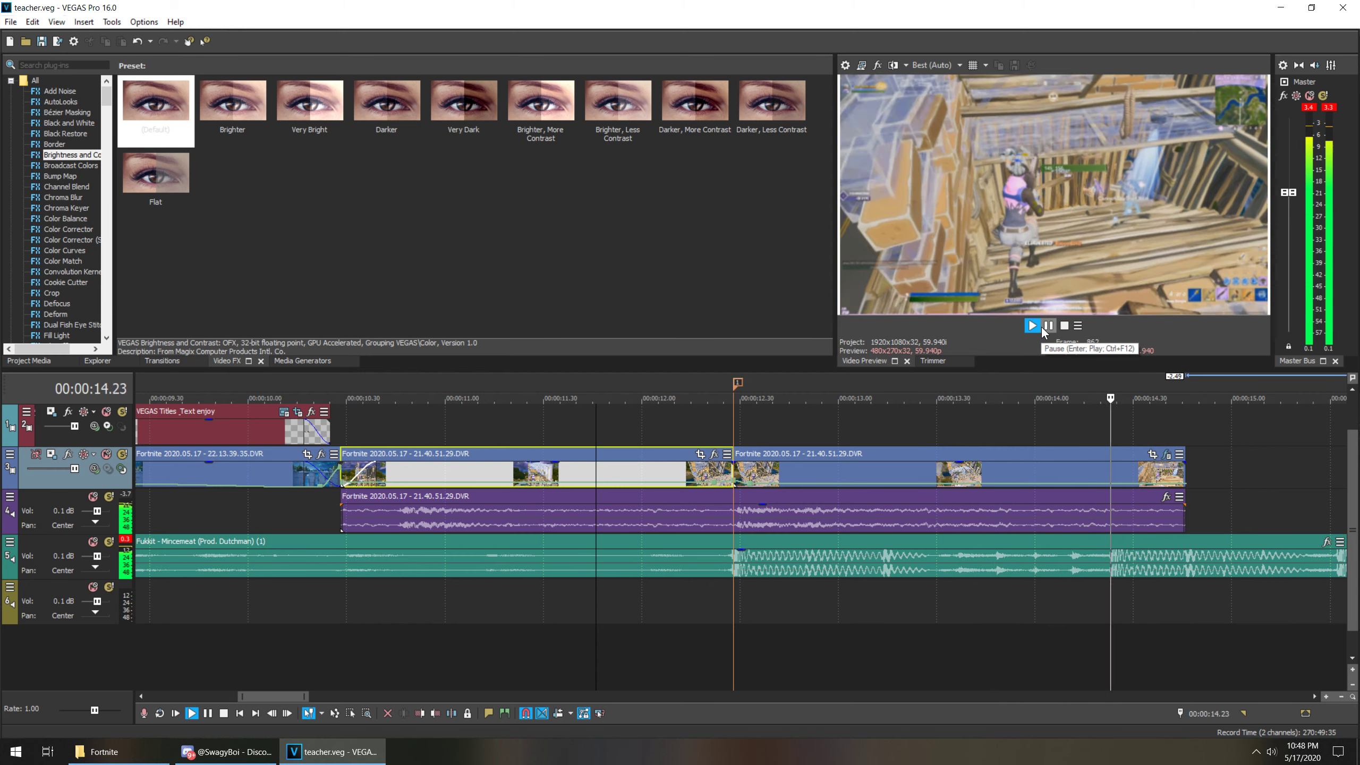
key("Return")
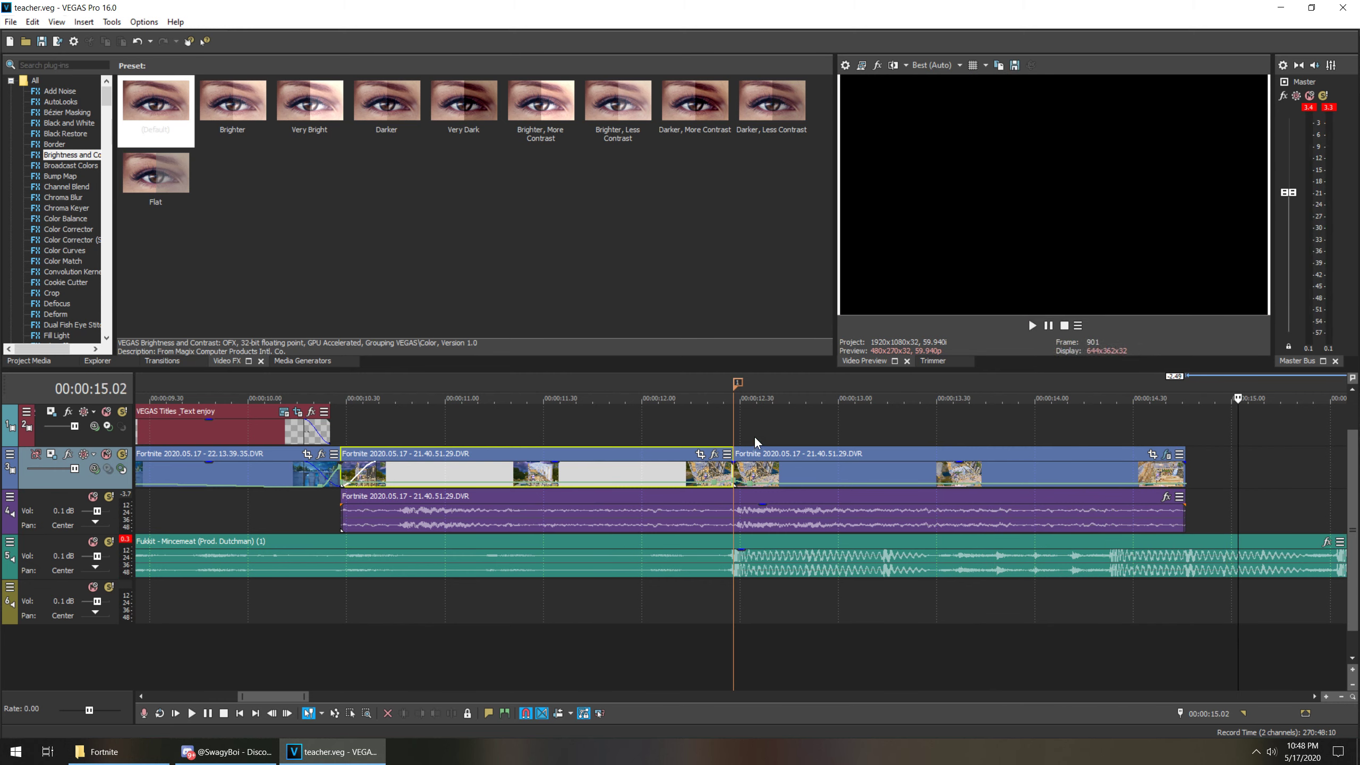
left_click(664, 471)
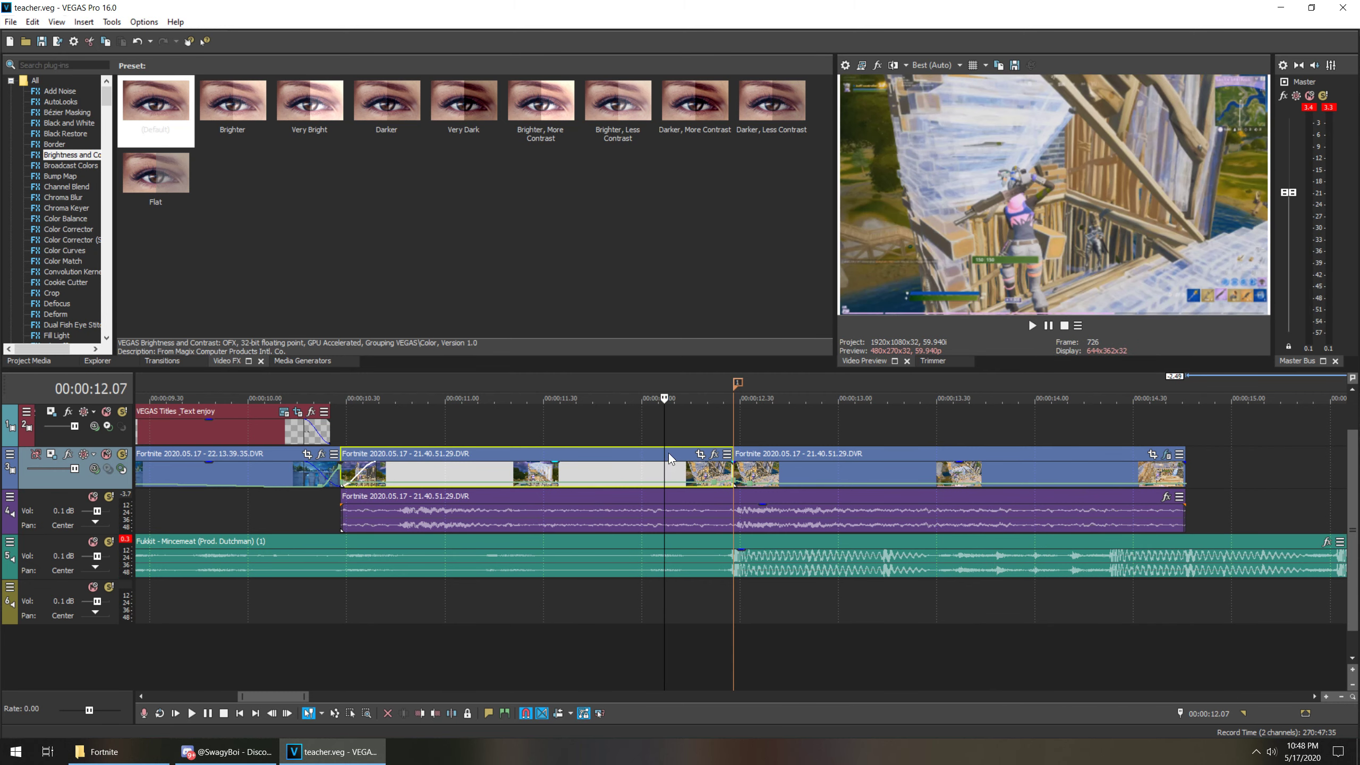
left_click(650, 469)
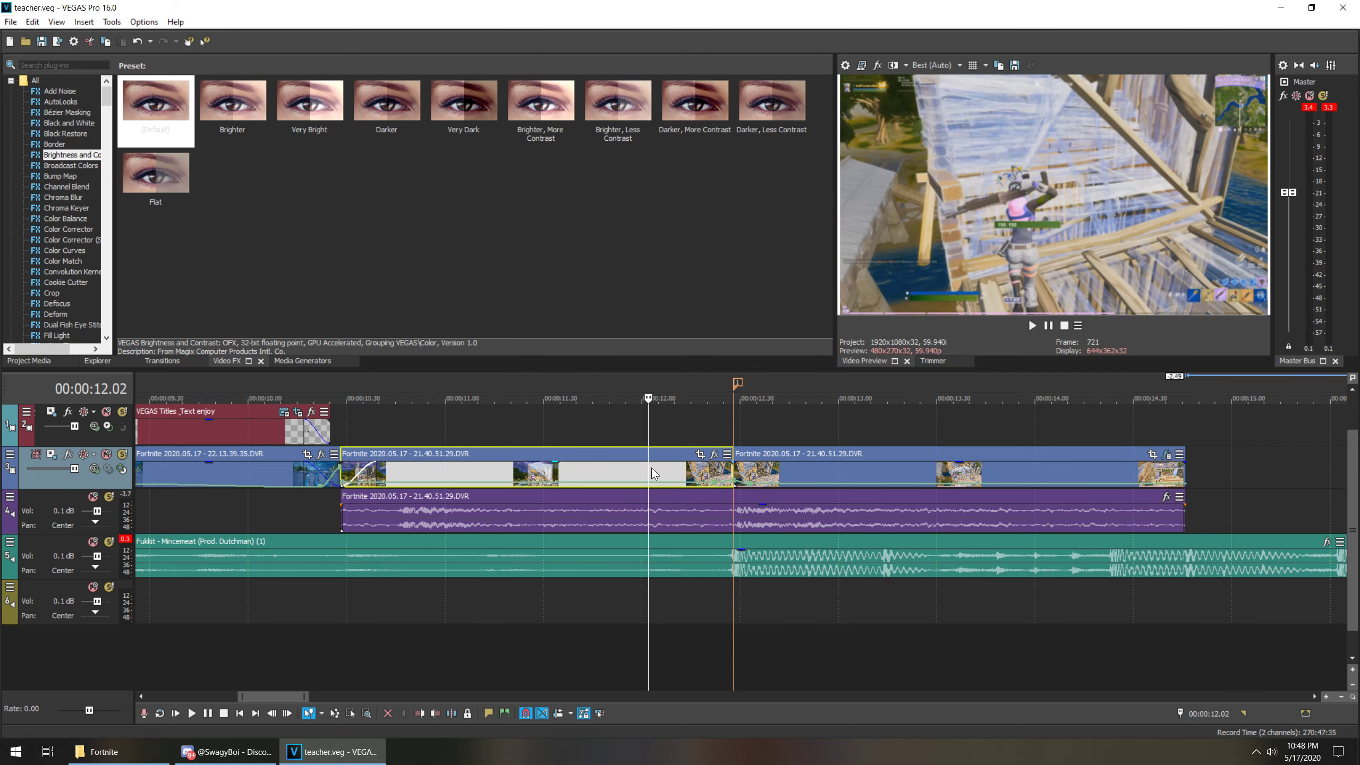
left_click(653, 473)
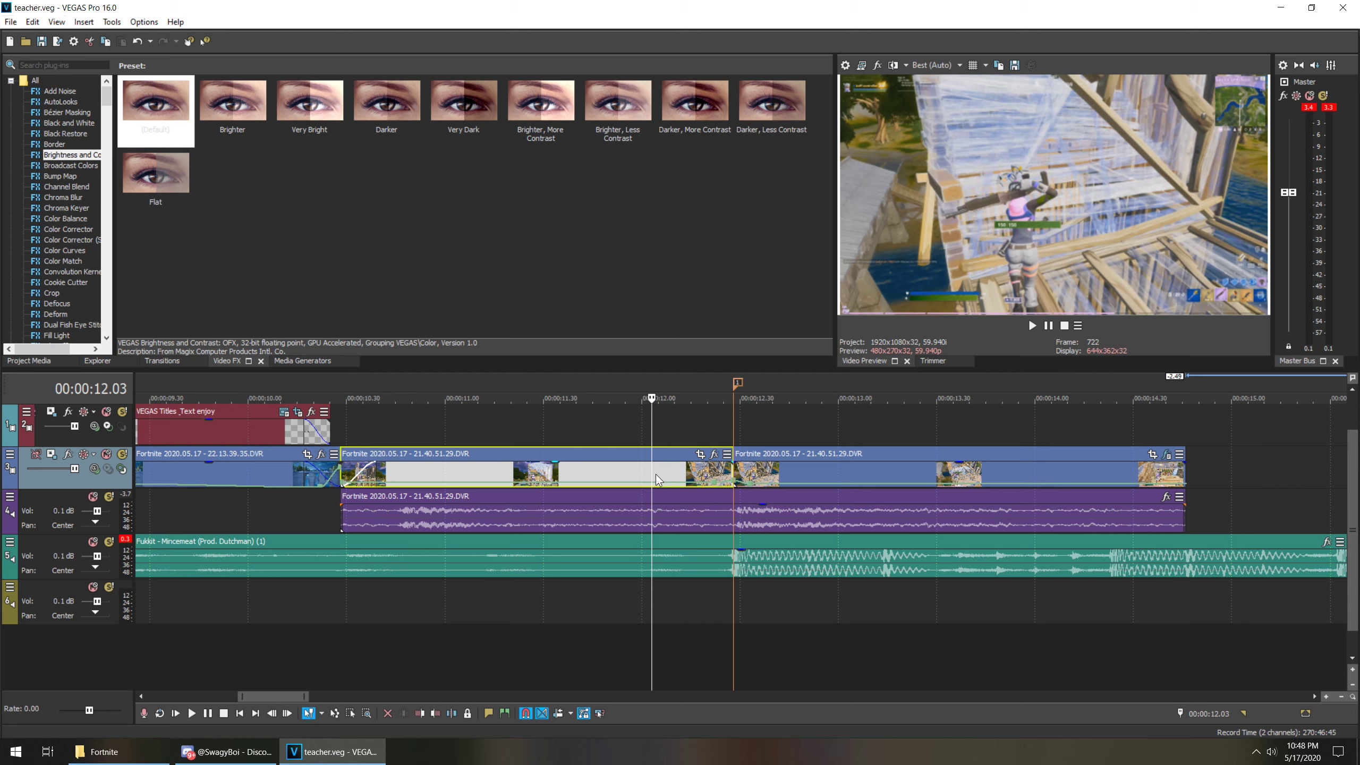
key("s")
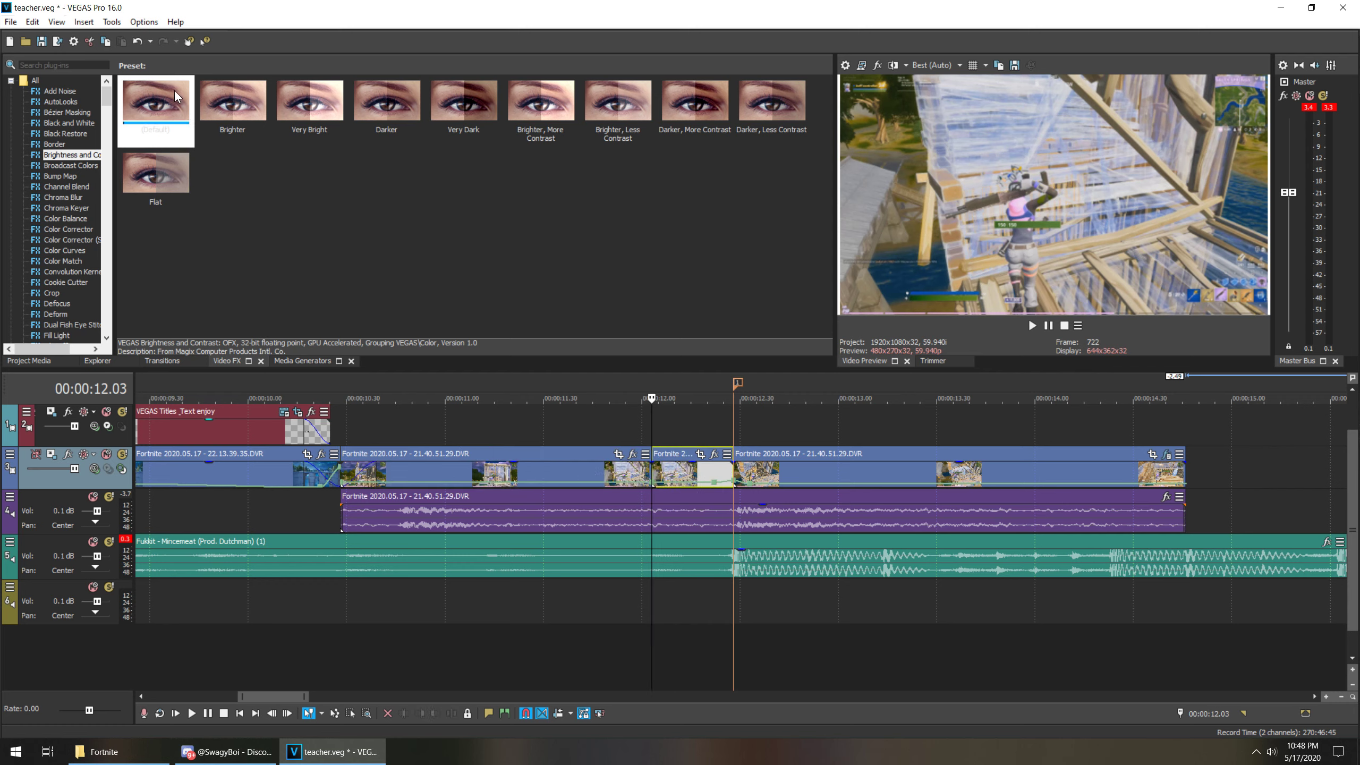
- Apply the default Brightness and Contrast preset to the short split-off piece
left_click_drag(177, 97, 692, 476)
left_click(1053, 52)
left_click(715, 459)
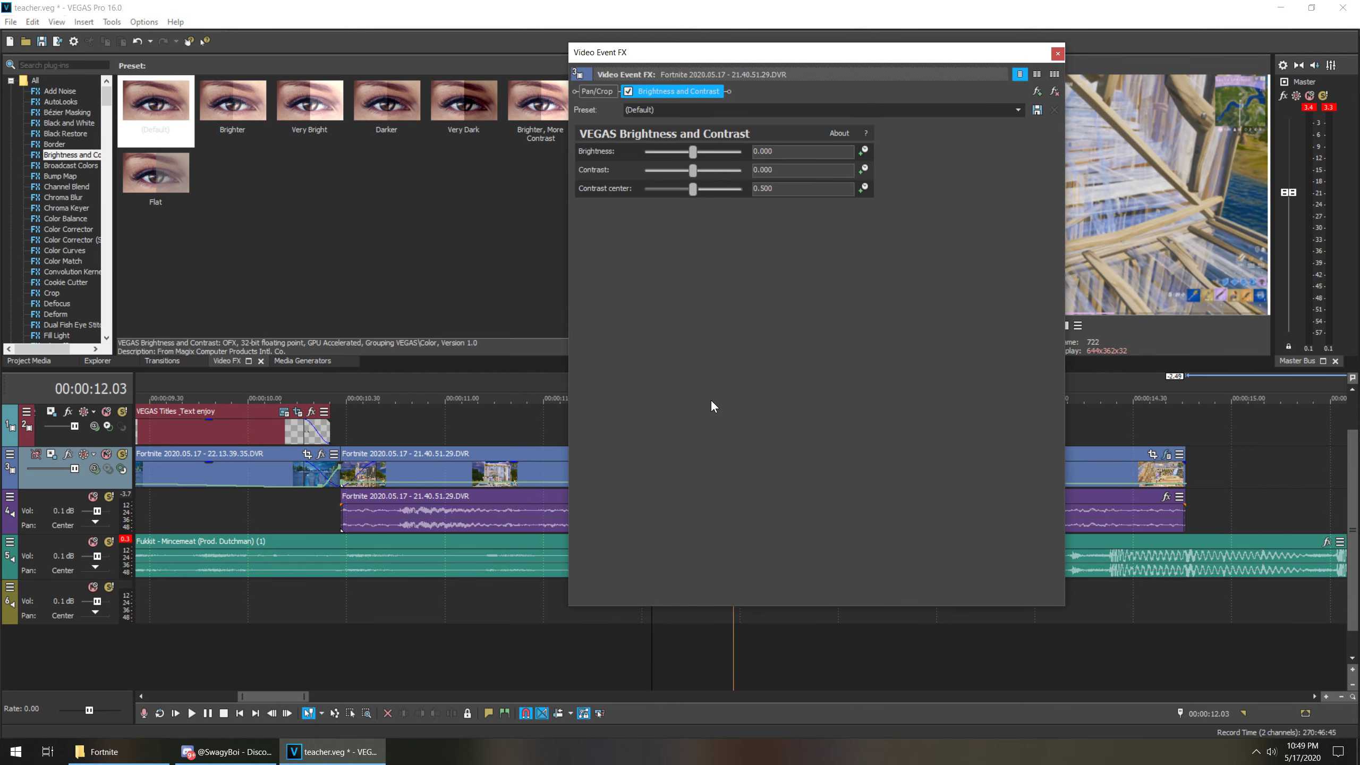
left_click(1056, 54)
- Keyframe the piece's Brightness so it falls to -0.293 at the clip's end
left_click(714, 457)
left_click(862, 154)
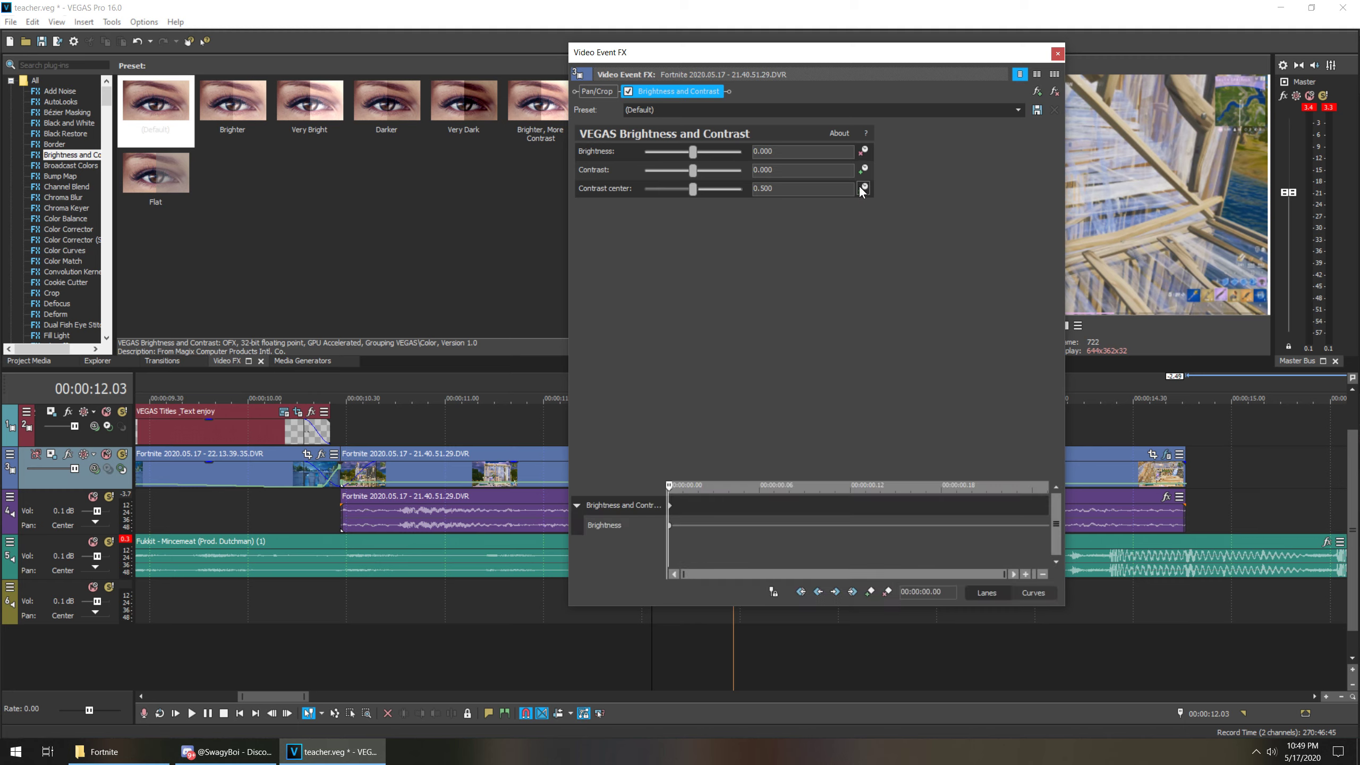
left_click_drag(668, 486, 1049, 487)
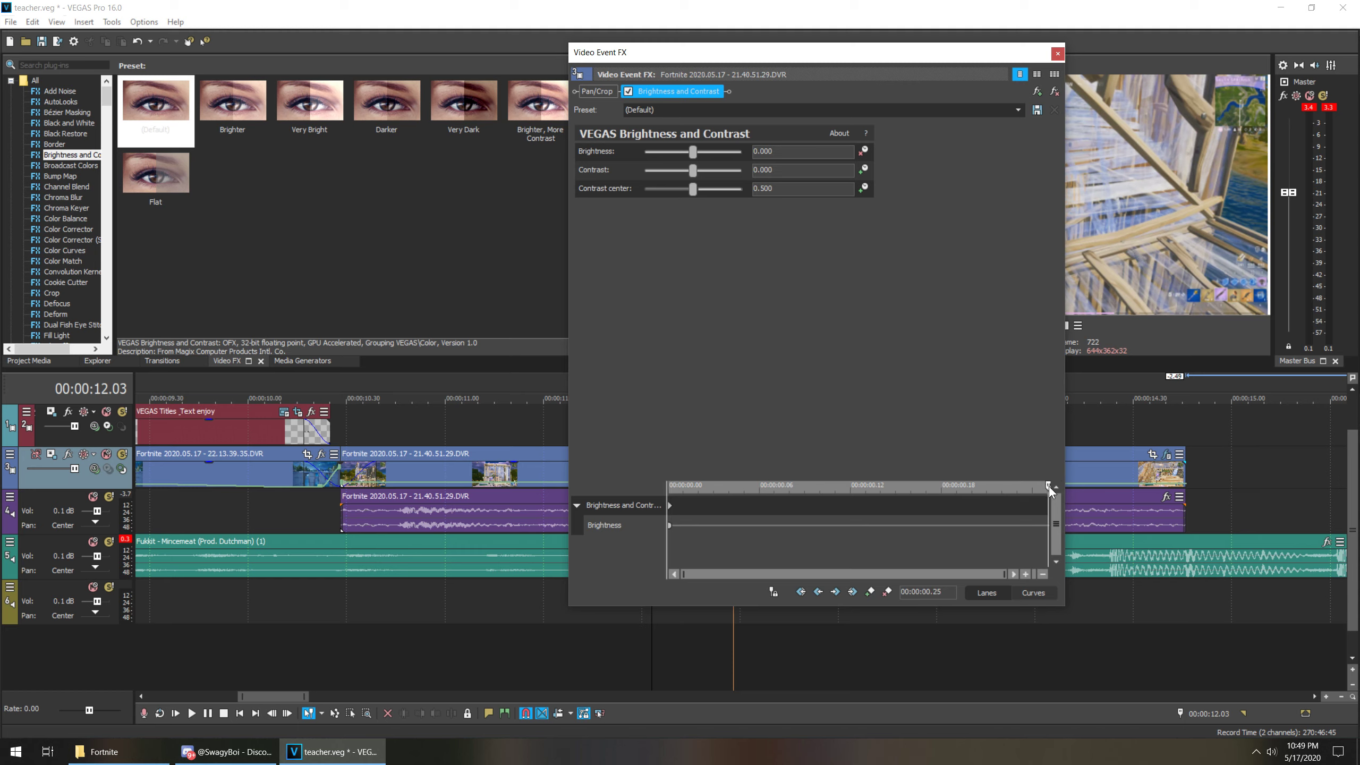
left_click(691, 152)
left_click_drag(691, 154, 676, 154)
left_click(1057, 53)
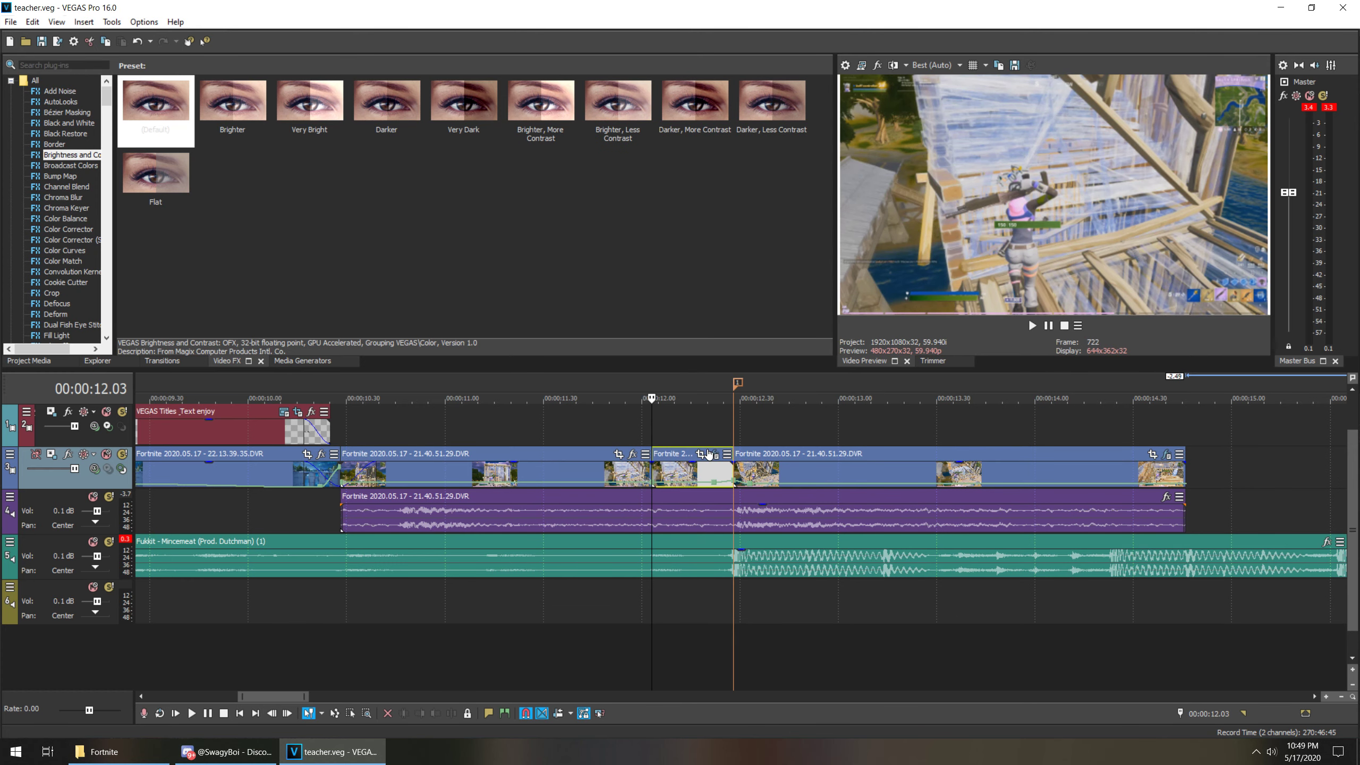
- Play the edited section from 00:00:11.56, then return to the Project Media list
left_click(628, 470)
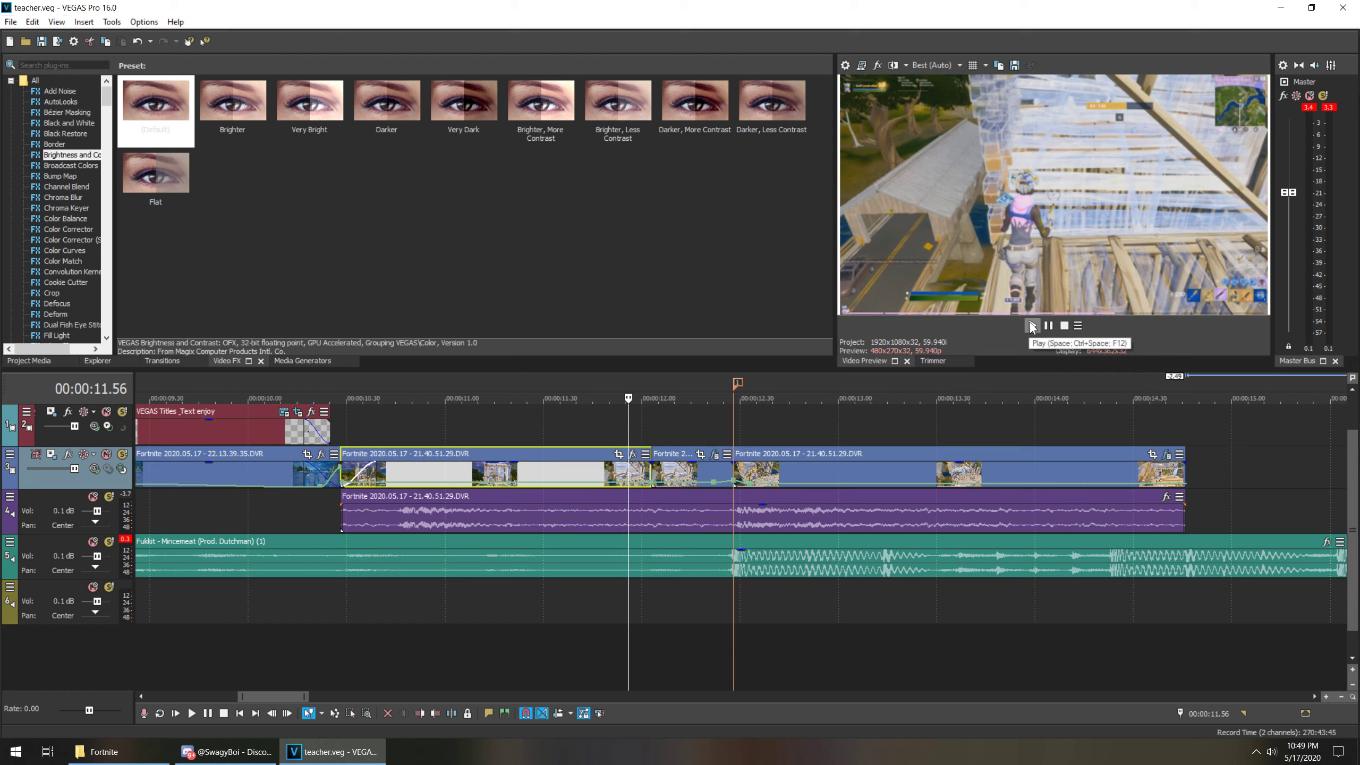
left_click(1032, 326)
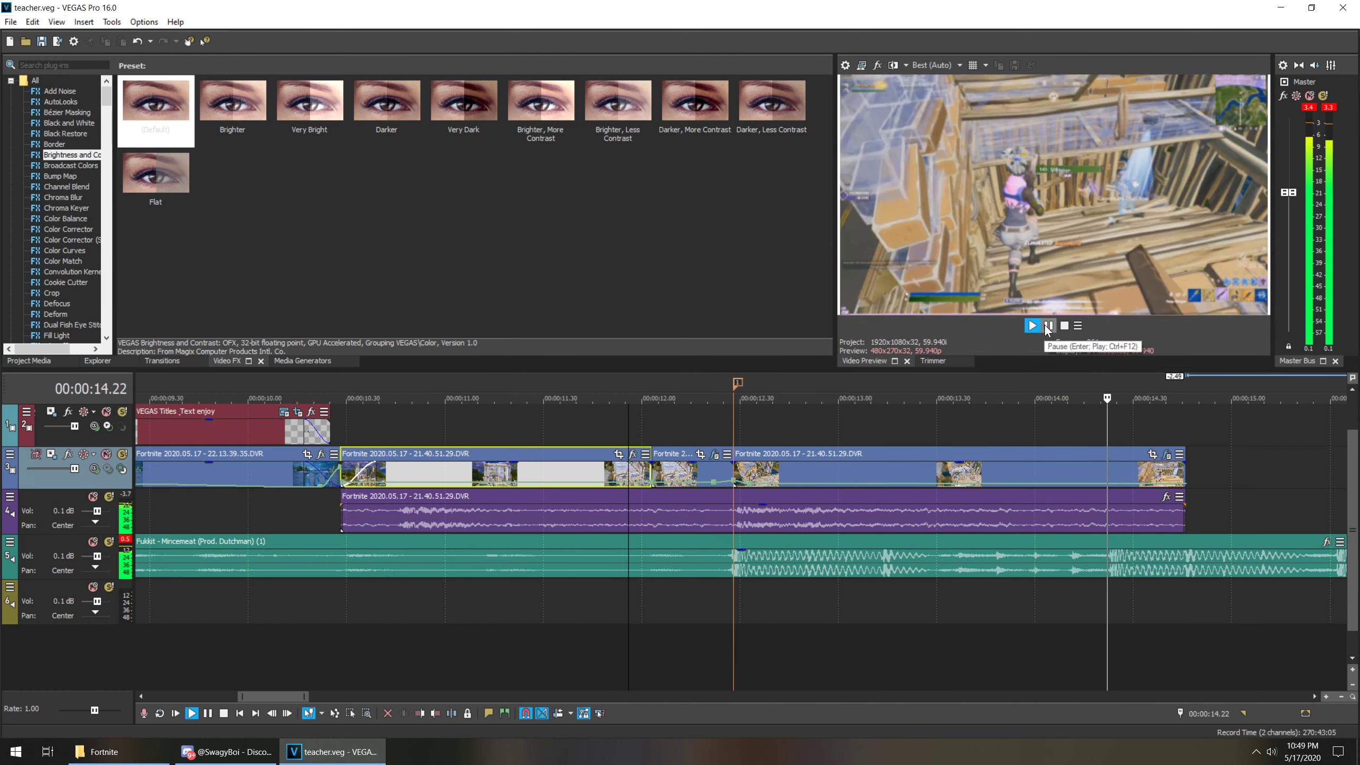
left_click(1047, 327)
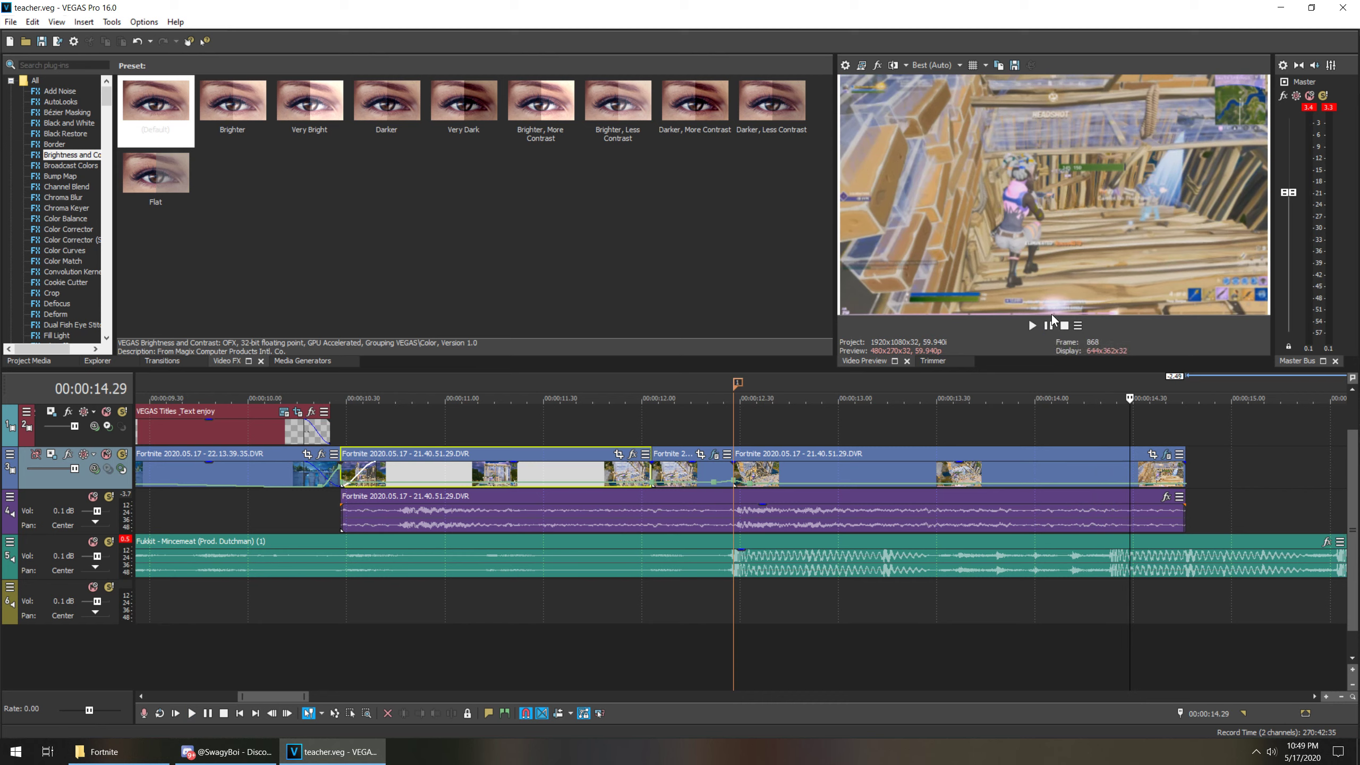
left_click(27, 361)
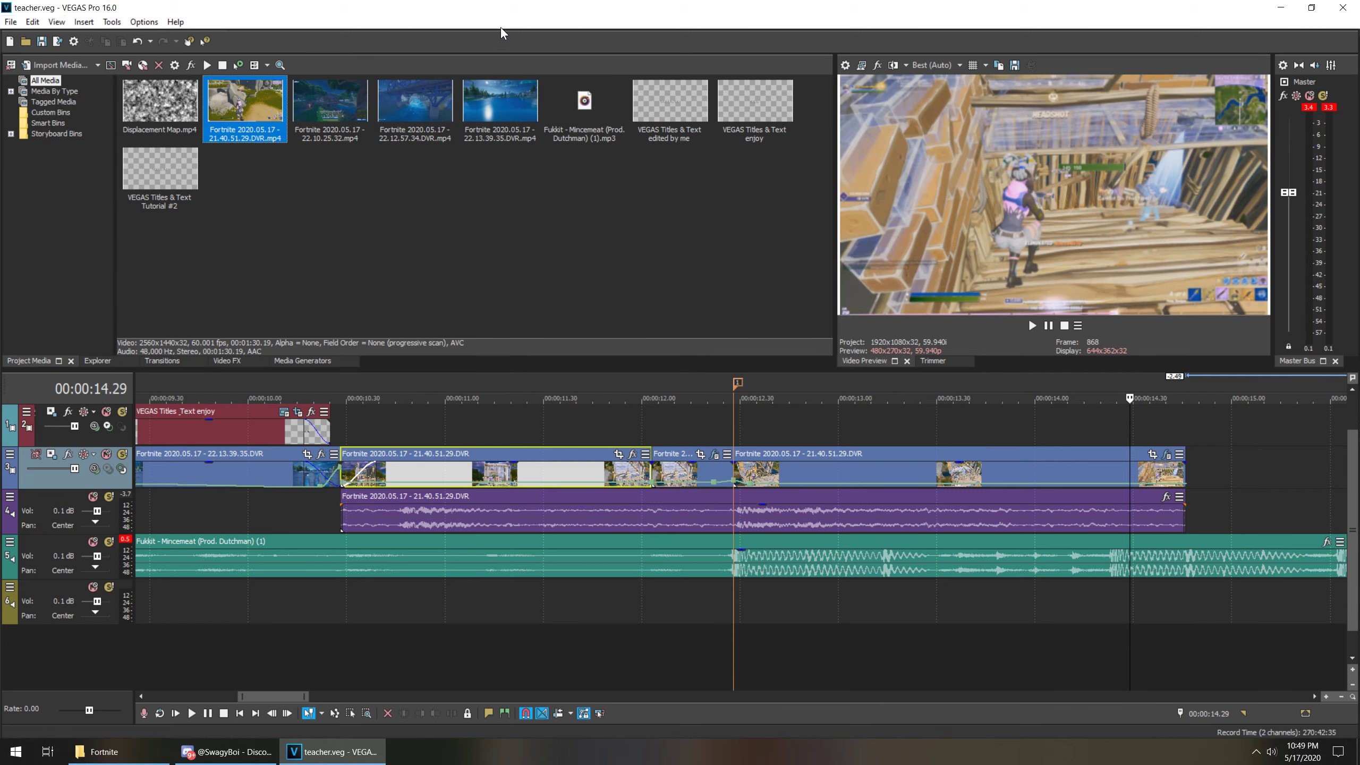
- Import Bass_Swoosh.mp3 from the desktop and drop it on the bottom audio track near 11.50 s
left_click_drag(503, 19, 515, 50)
left_click_drag(24, 281, 426, 215)
key("super+Up")
left_click_drag(159, 107, 737, 614)
left_click(612, 602)
scroll(612, 601, "down", 3)
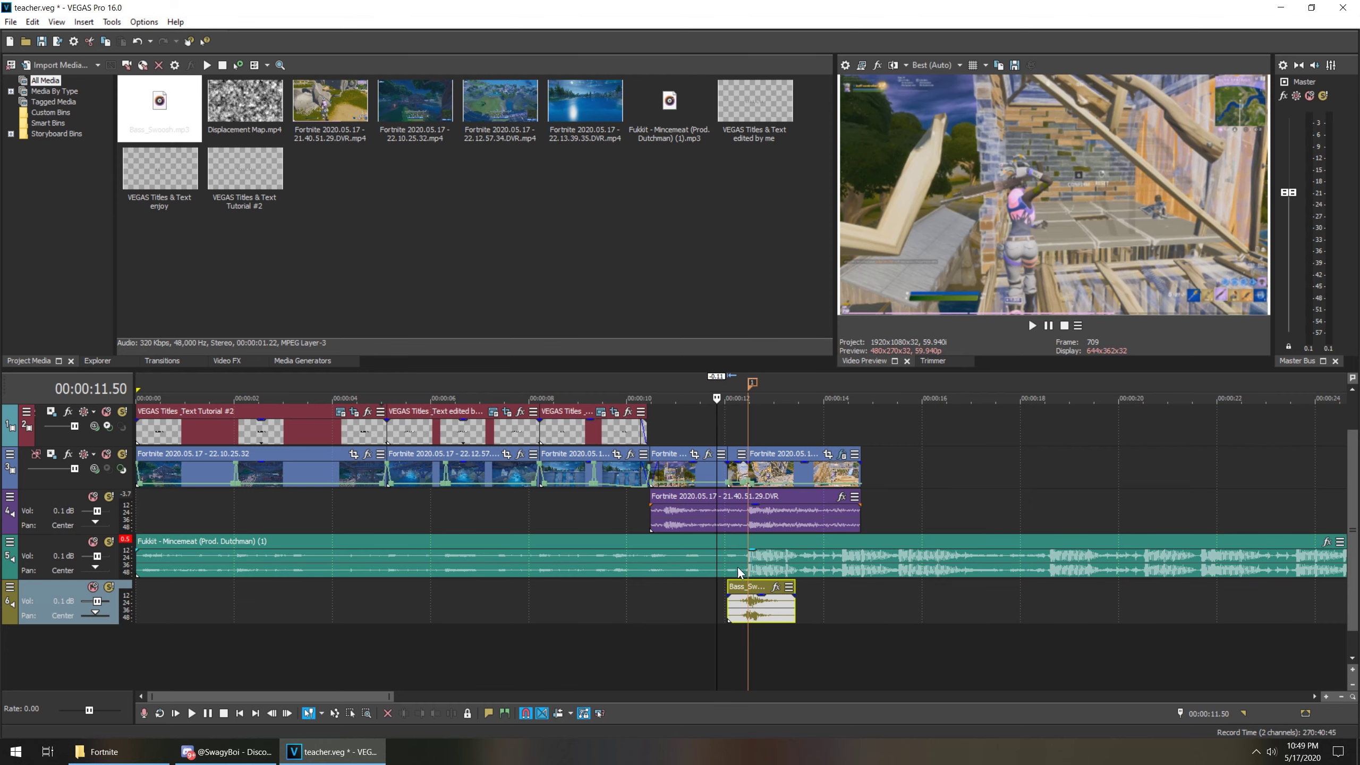
left_click(552, 528)
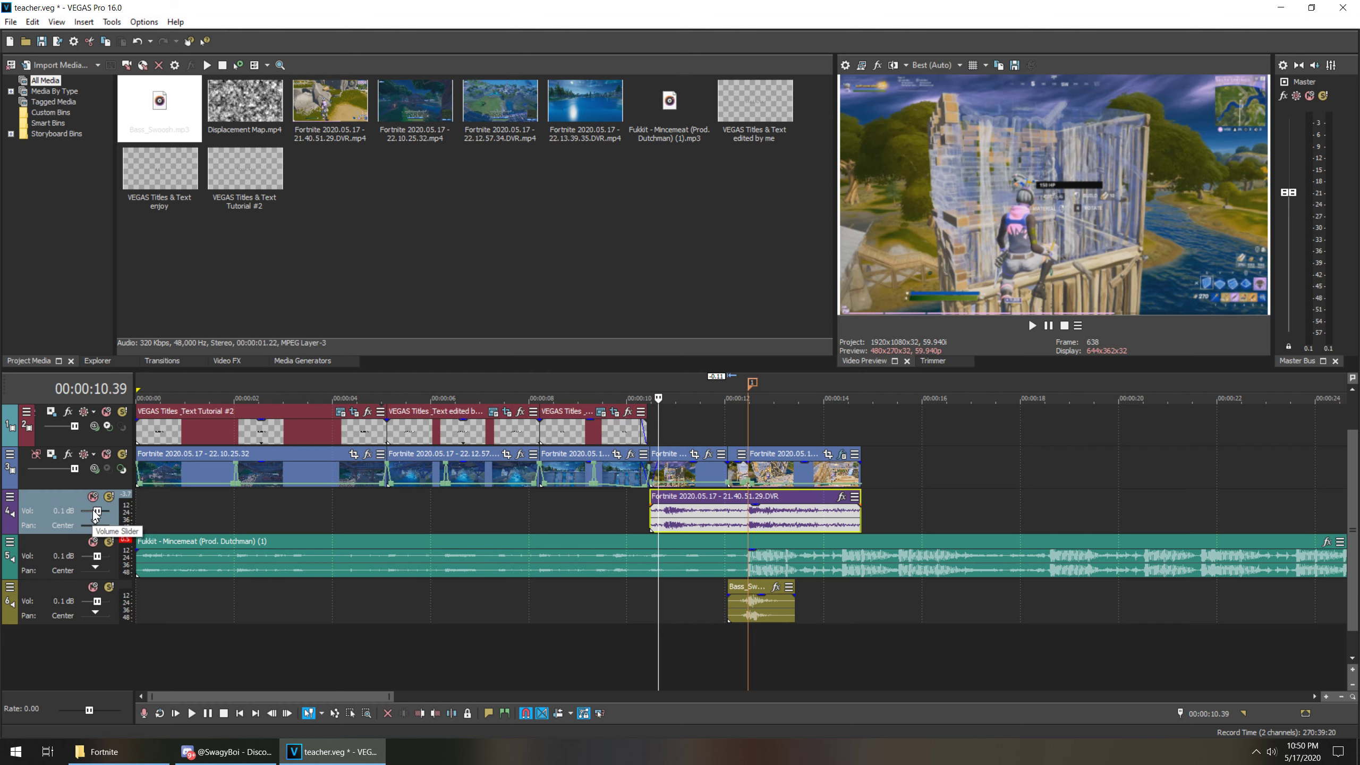
- Lower the gameplay audio track to -9.3 dB and play back to hear the balance
left_click(621, 513)
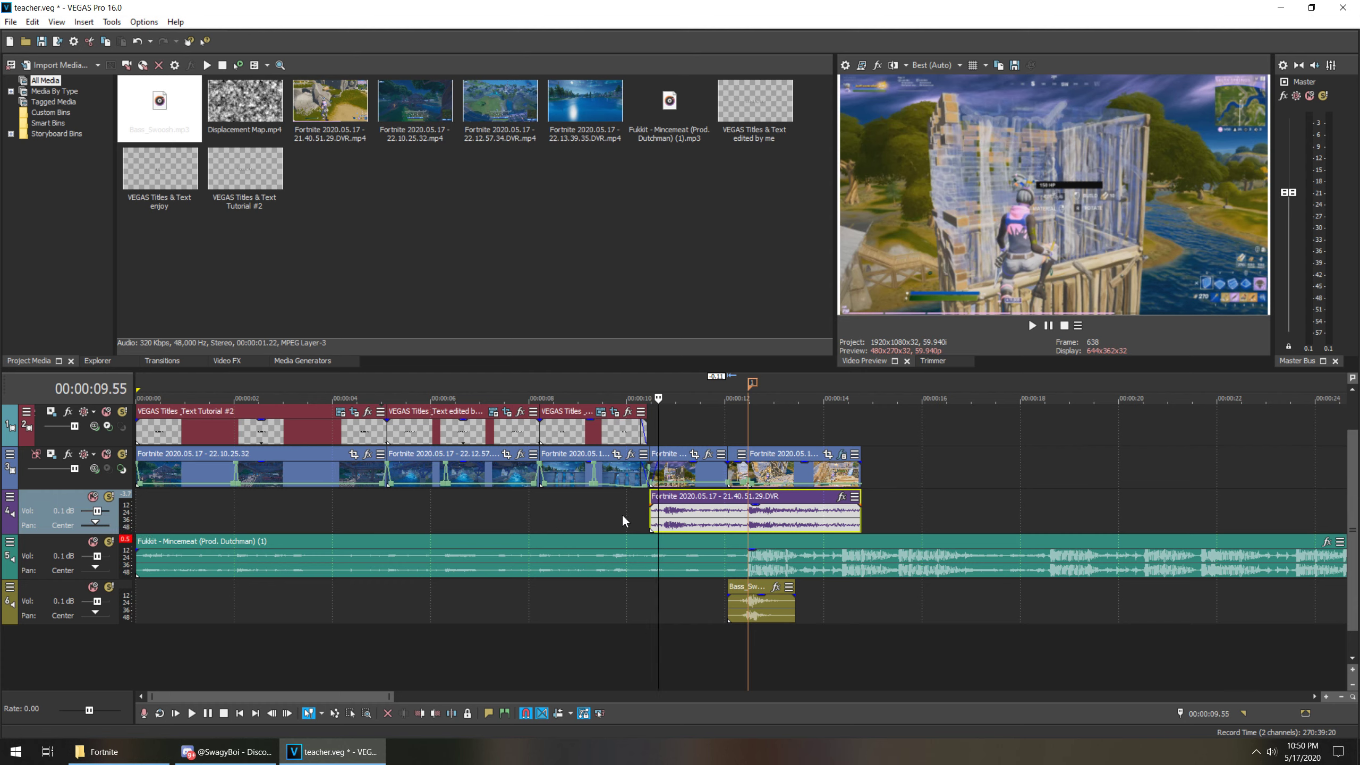
left_click(682, 512)
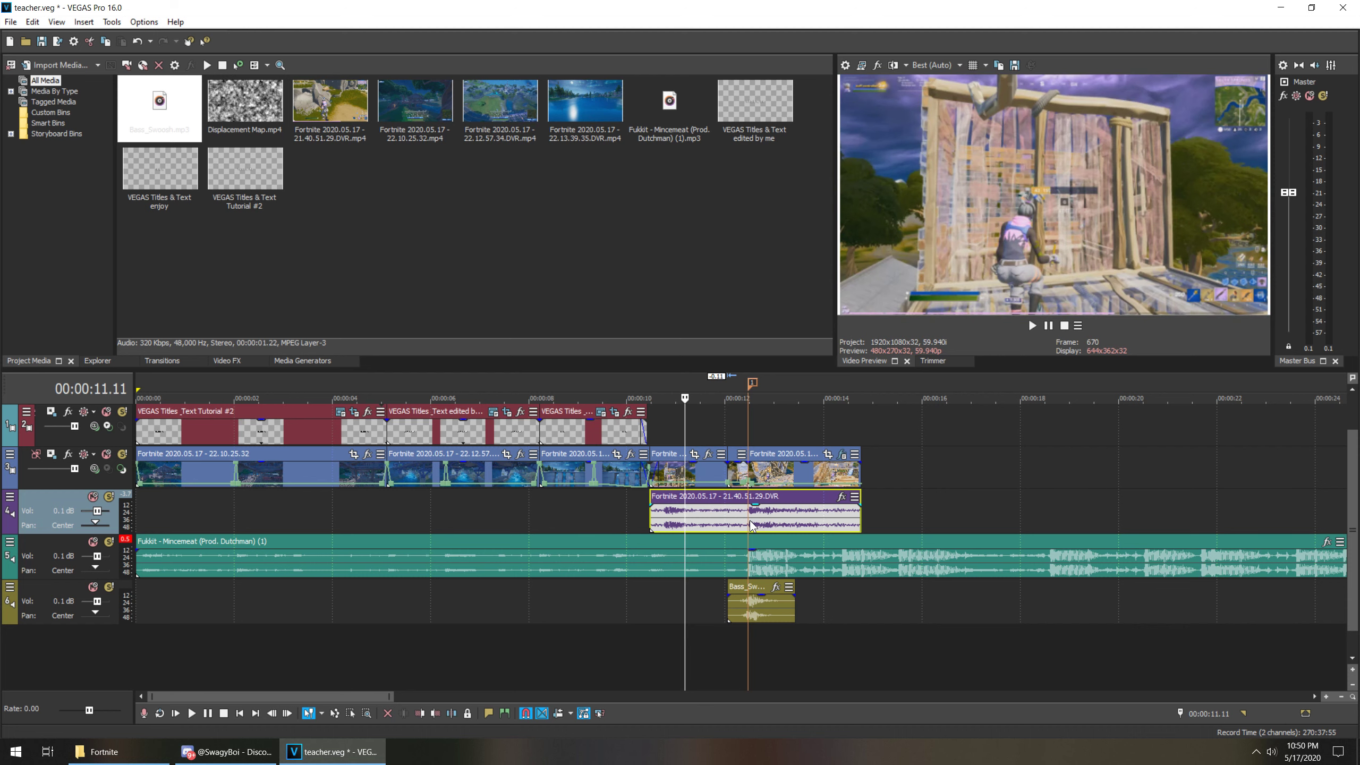
left_click(749, 520)
left_click_drag(101, 510, 99, 516)
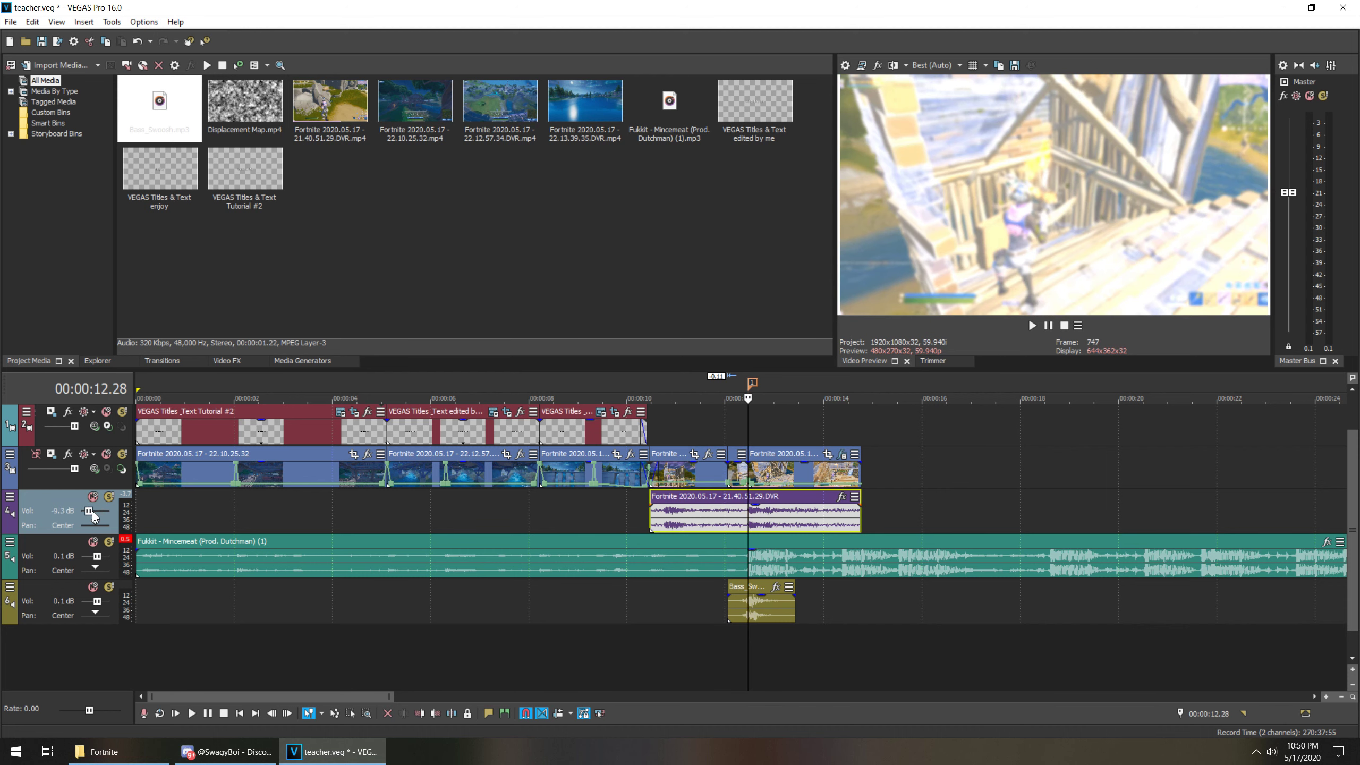
left_click(647, 513)
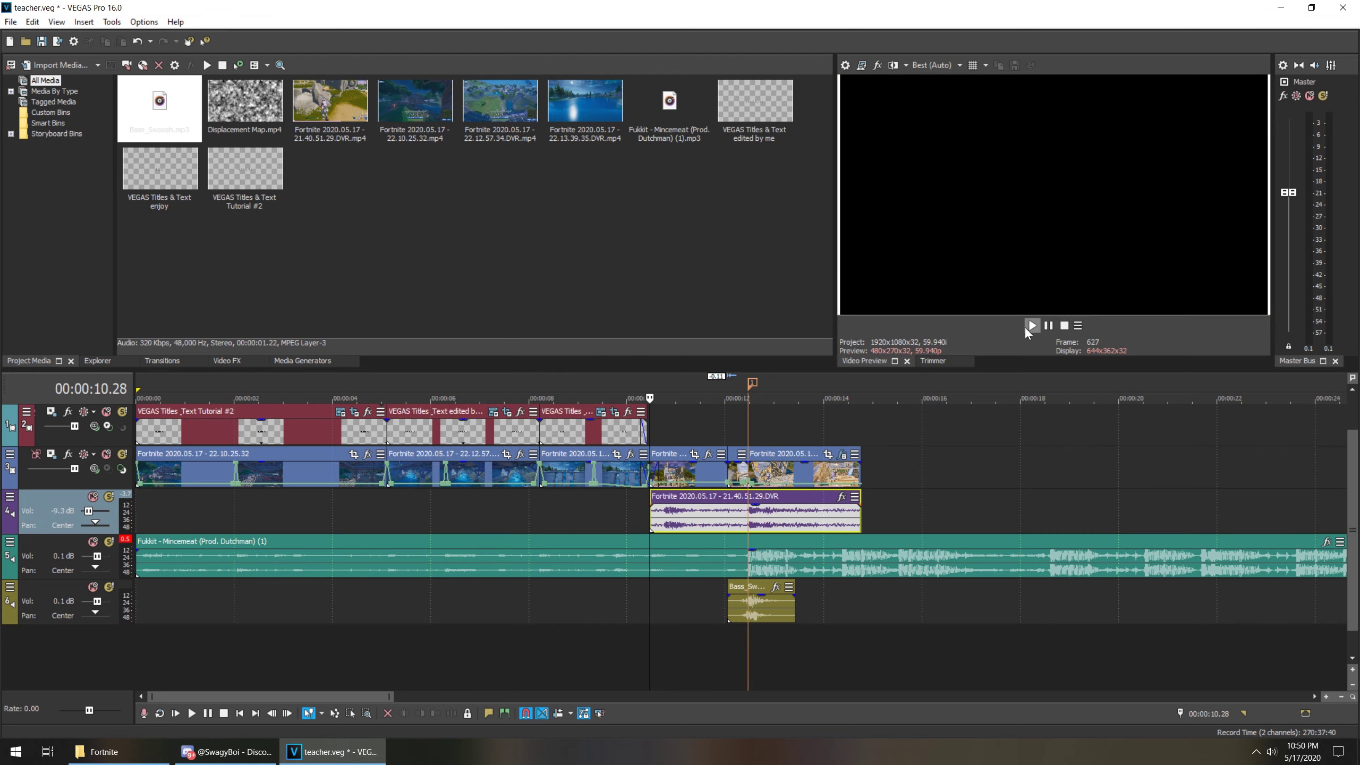
left_click(1030, 326)
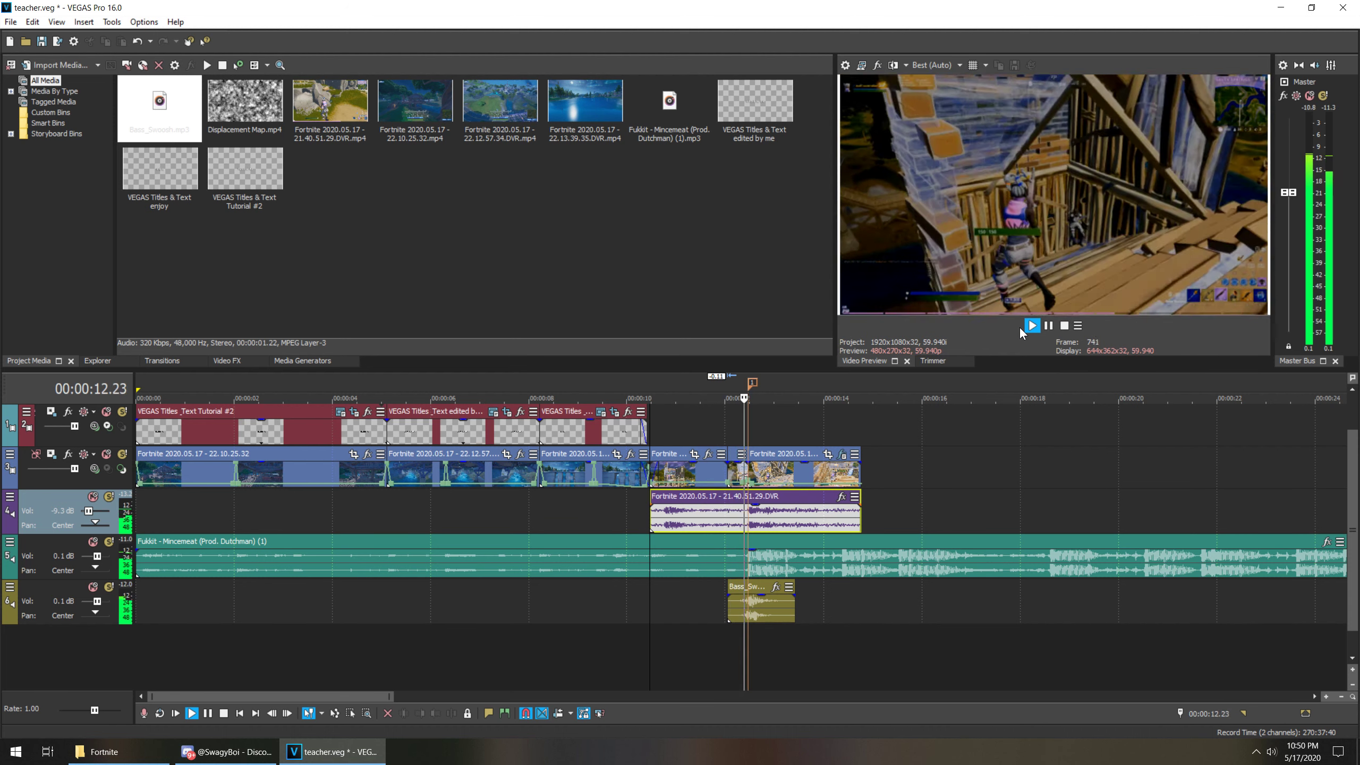
- Select the swoosh track and play from just before the swoosh to check its loudness
left_click(735, 618)
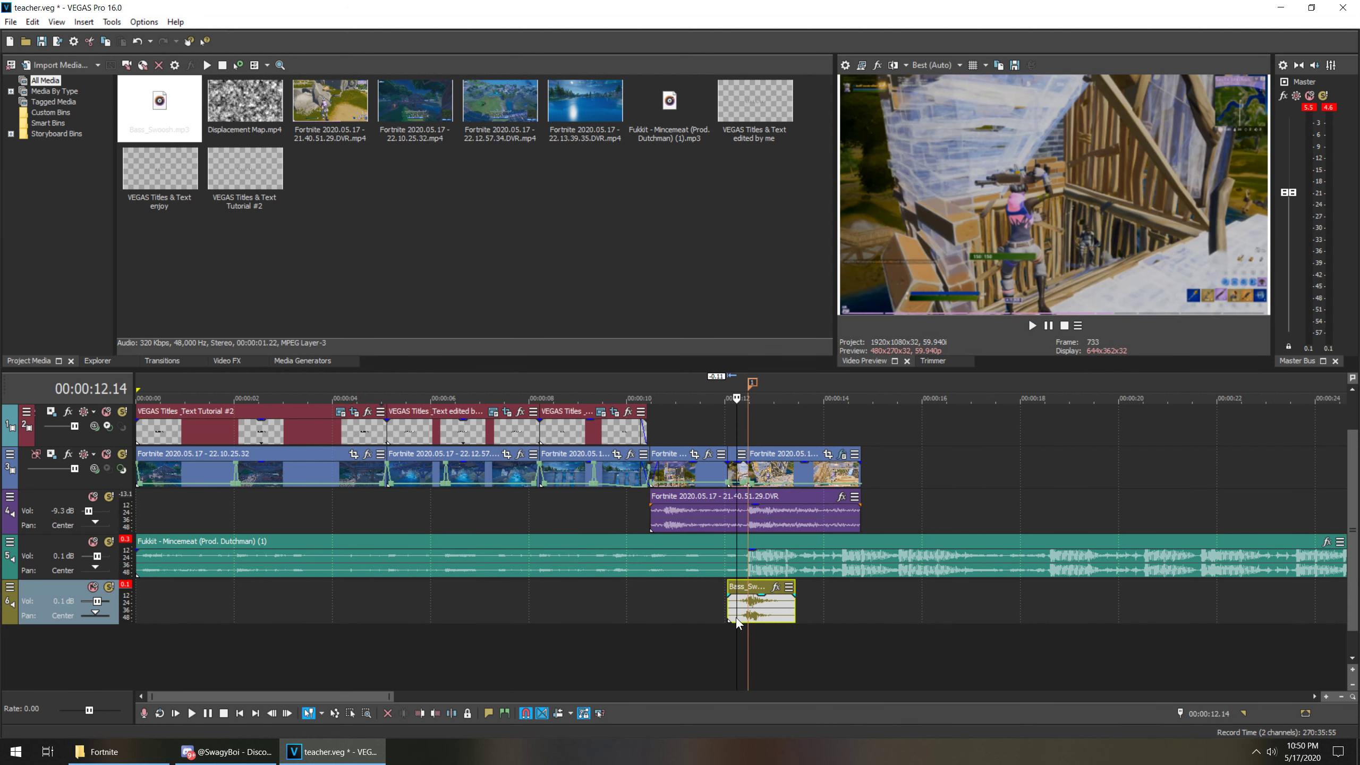
scroll(754, 610, "up", 2)
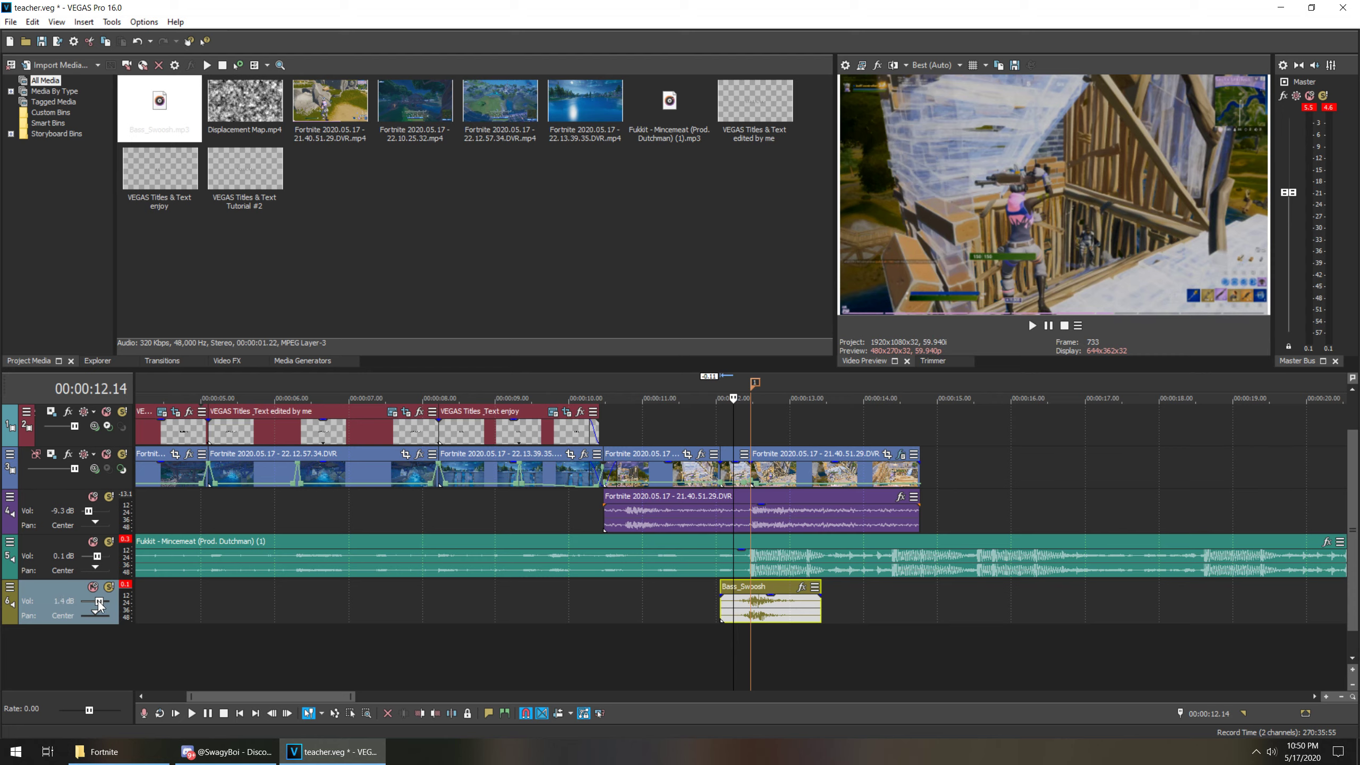
left_click(722, 611)
left_click(1031, 325)
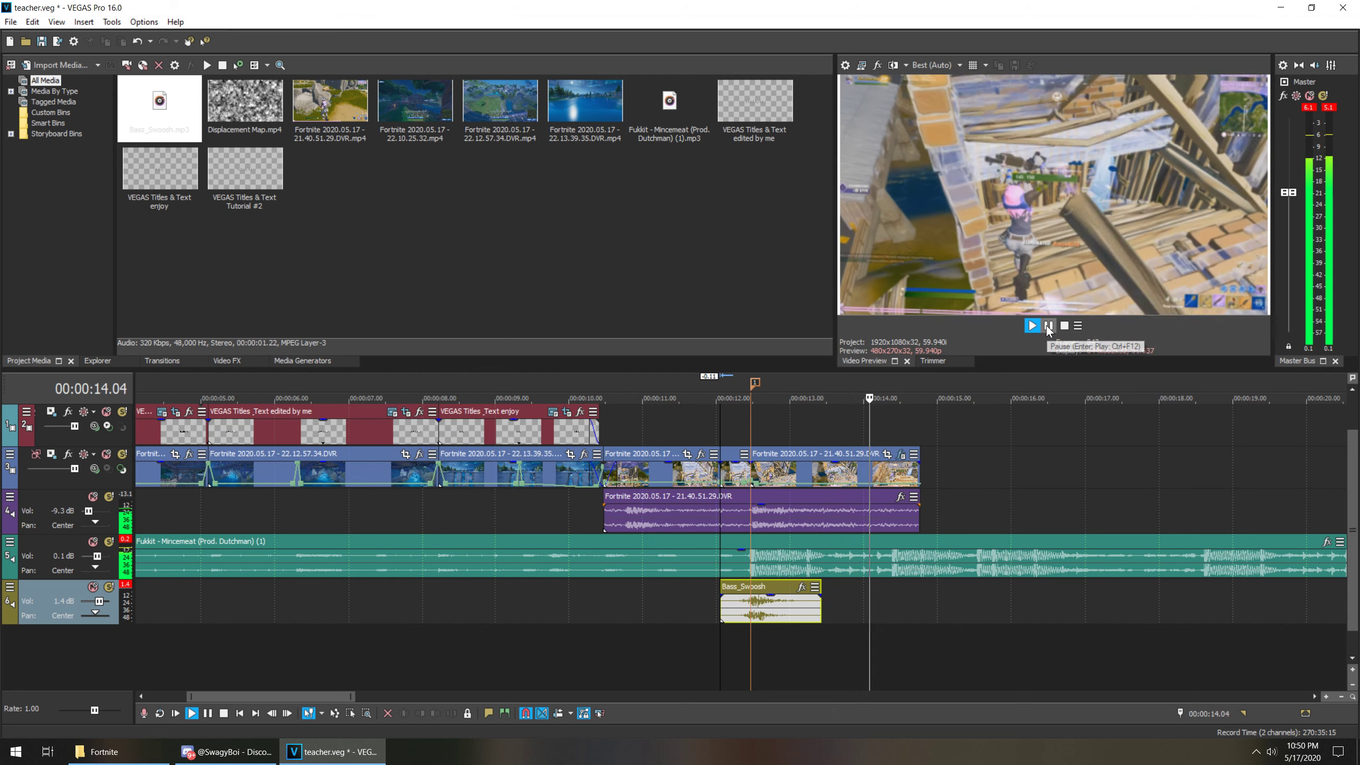
left_click(1048, 327)
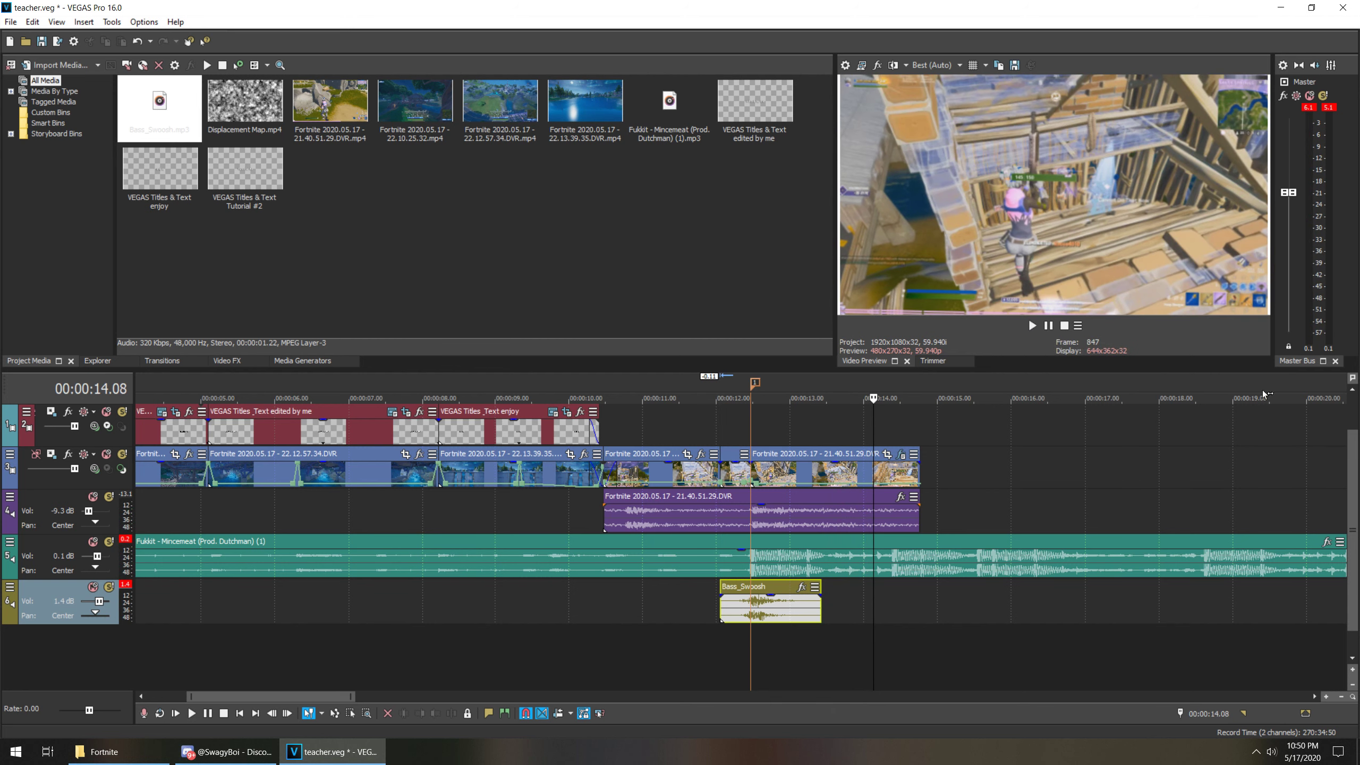
scroll(765, 516, "down", 4)
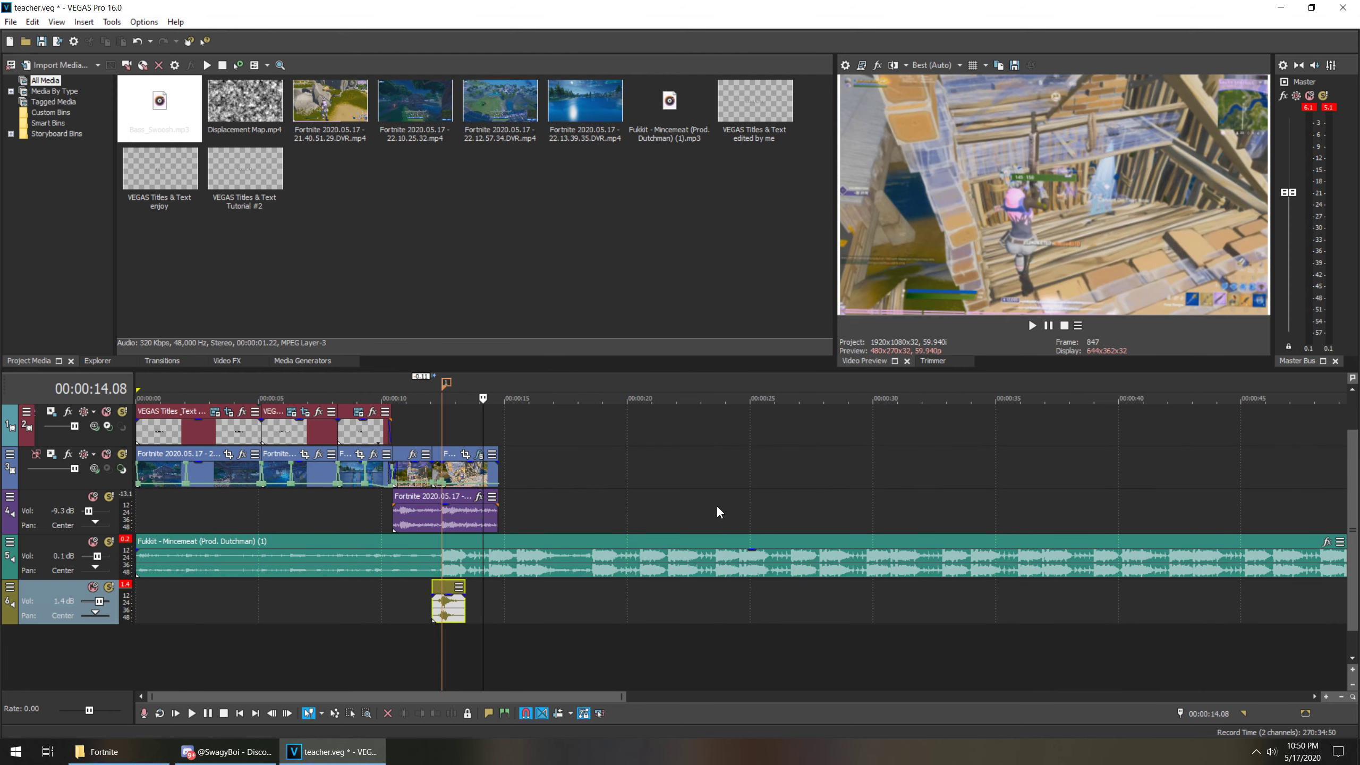
- Split the last gameplay clip at 00:00:14.24 and move its end piece to the top track
scroll(634, 483, "up", 1)
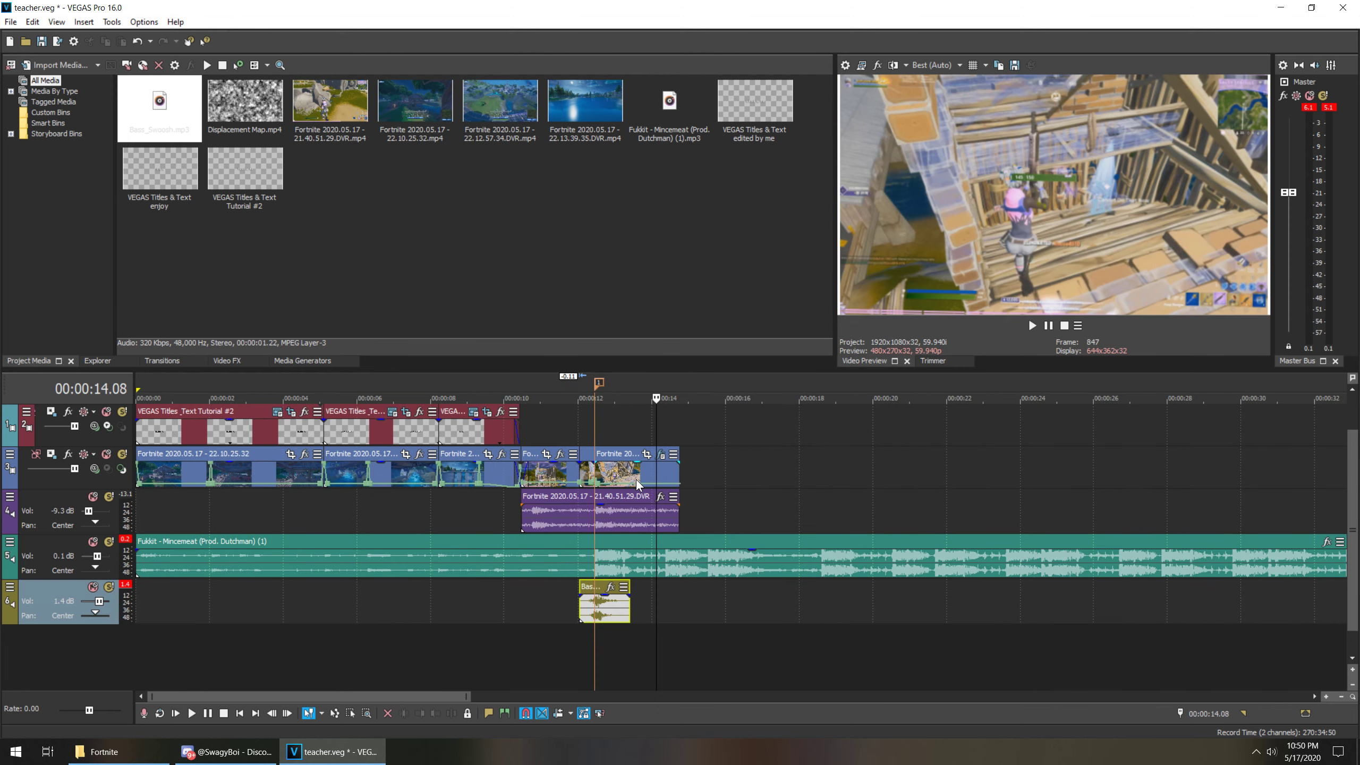
scroll(704, 470, "up", 3)
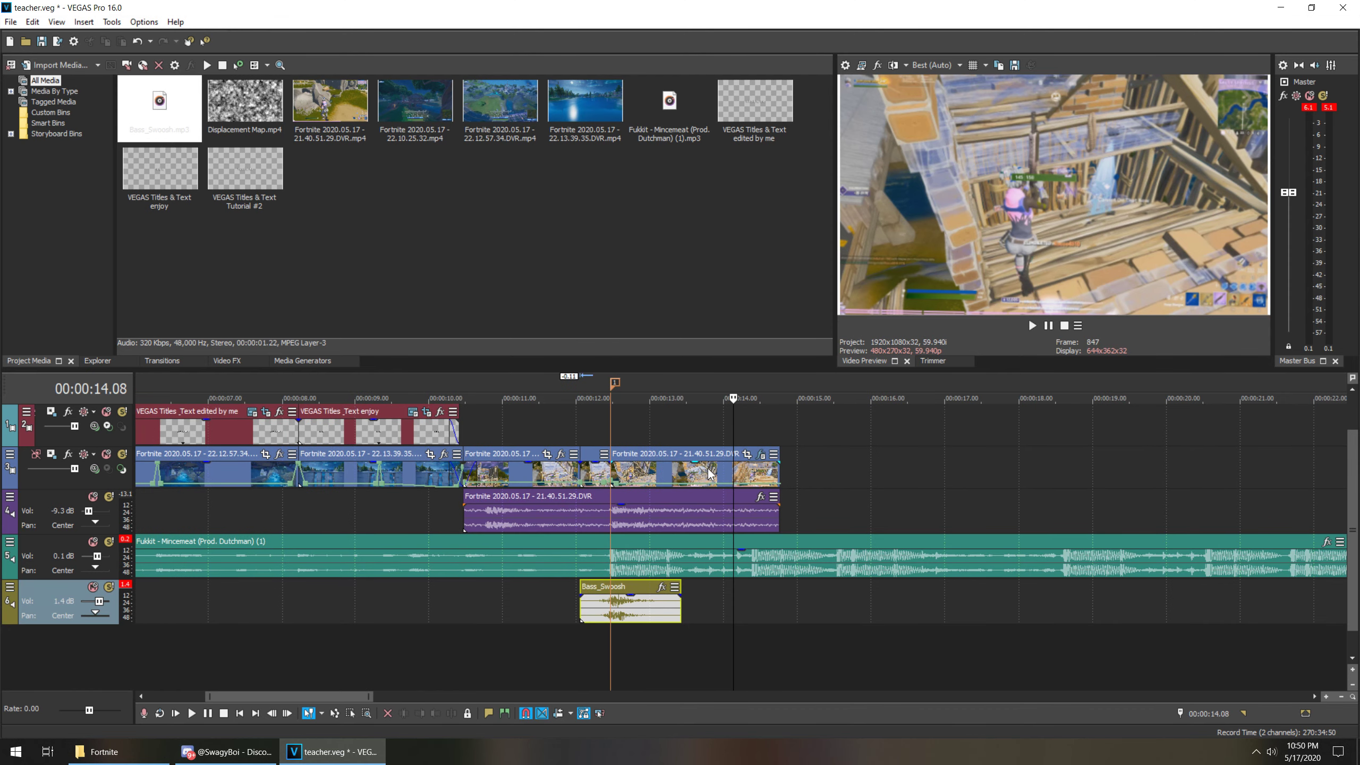
left_click(750, 474)
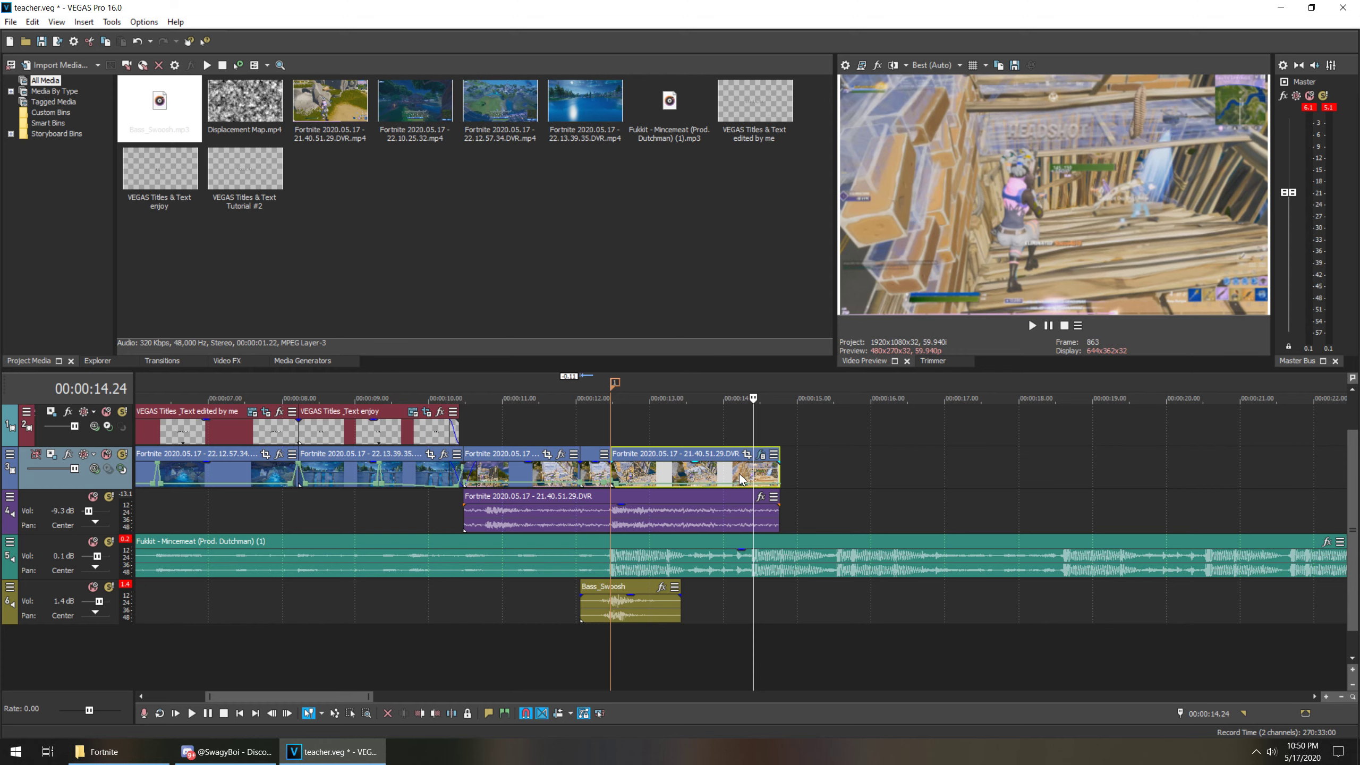
scroll(739, 475, "up", 2)
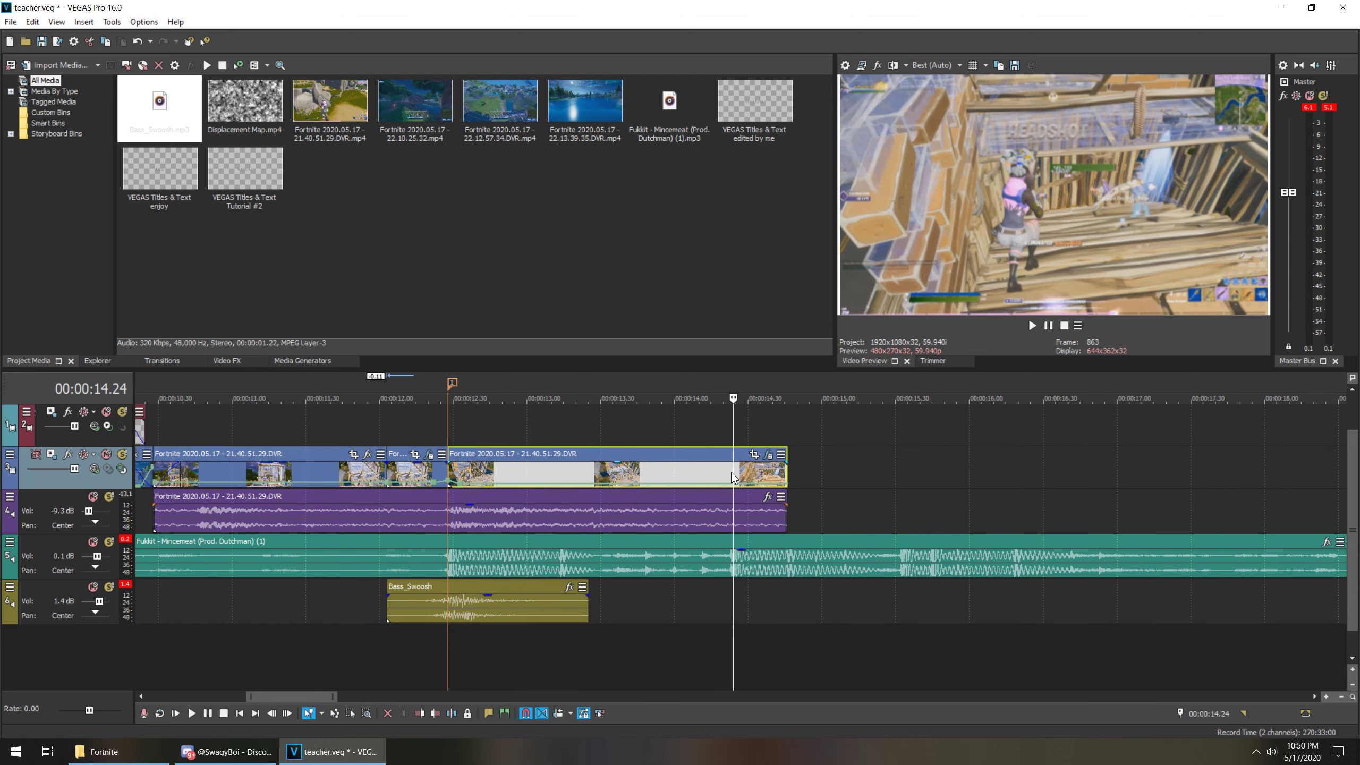
key("s")
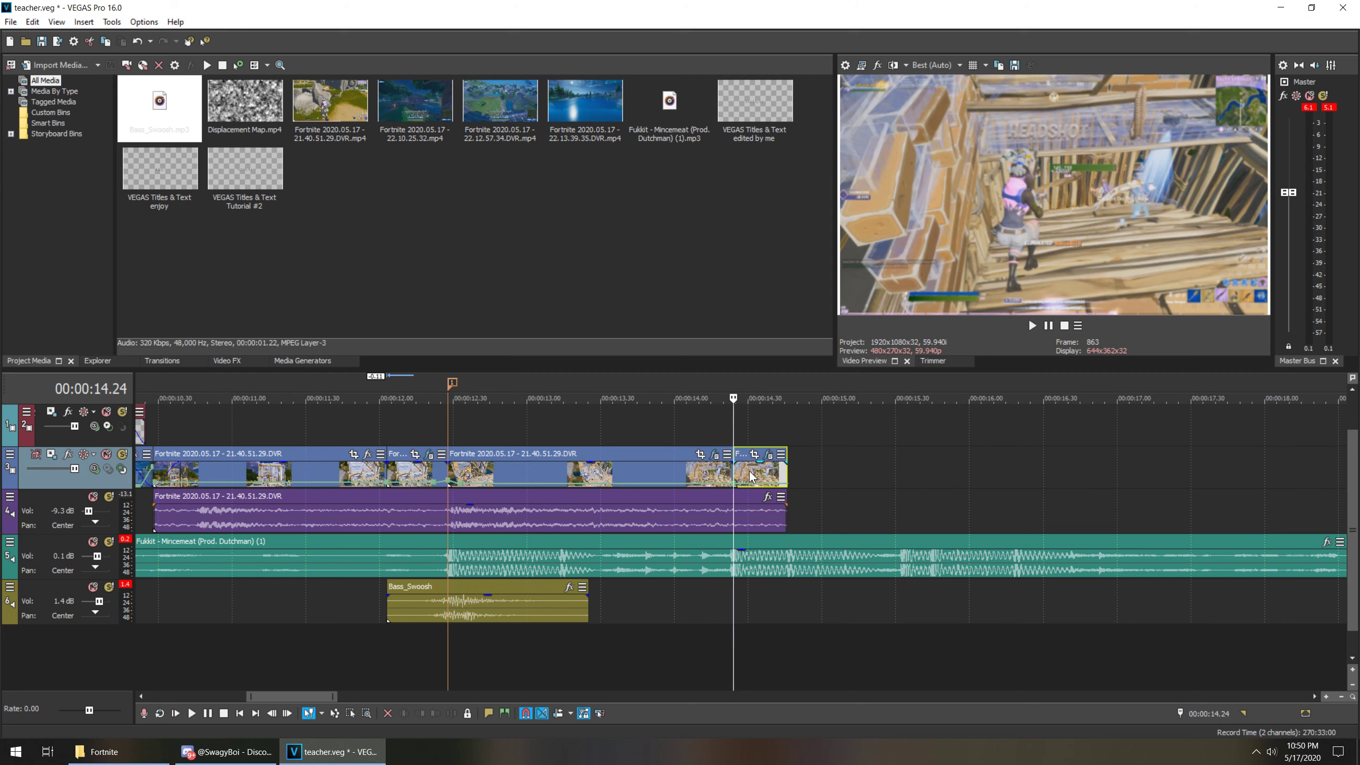
left_click_drag(752, 475, 754, 442)
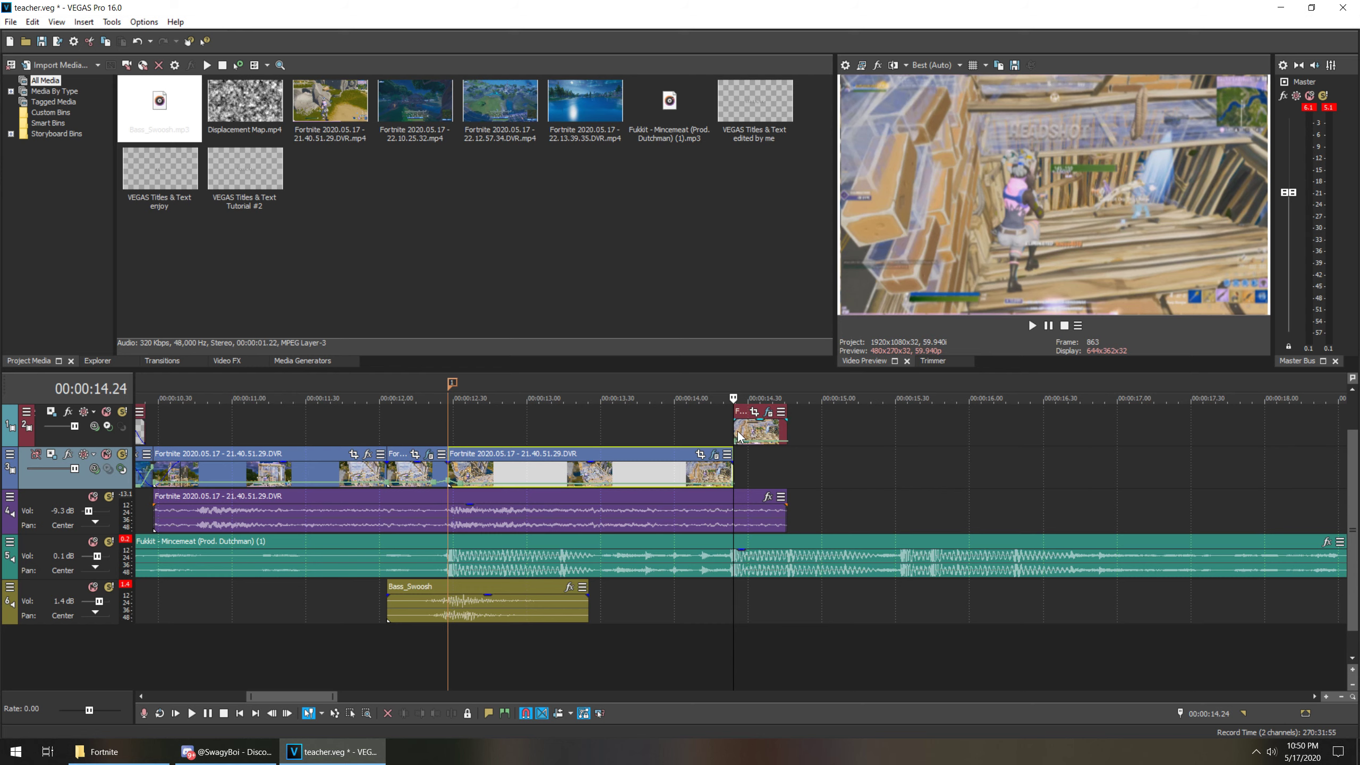
left_click(738, 433)
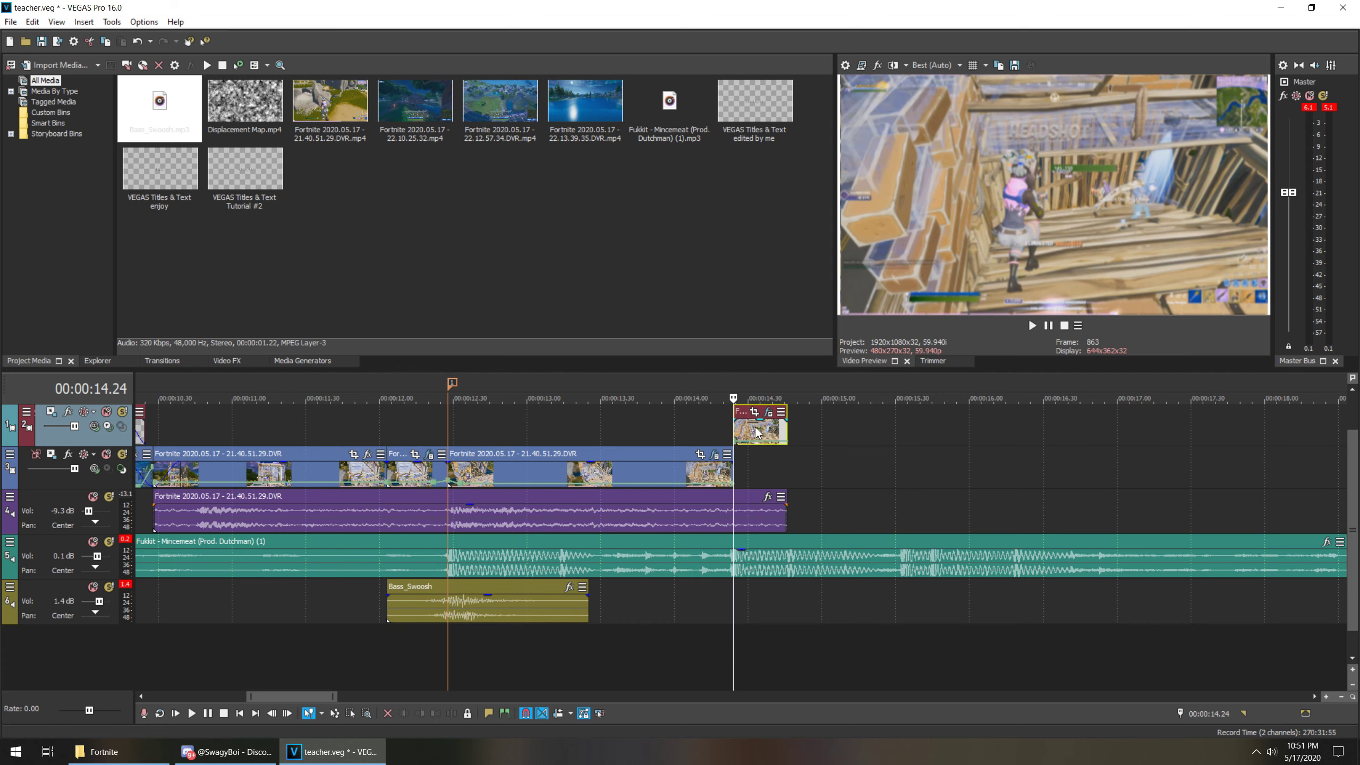
- Remove S_Shake, S_Blur and Brightness and Contrast from the top-track piece's effect chain
mouse_move(761, 431)
left_mouse_down()
mouse_move(760, 469)
mouse_move(765, 423)
left_mouse_up()
left_click(769, 411)
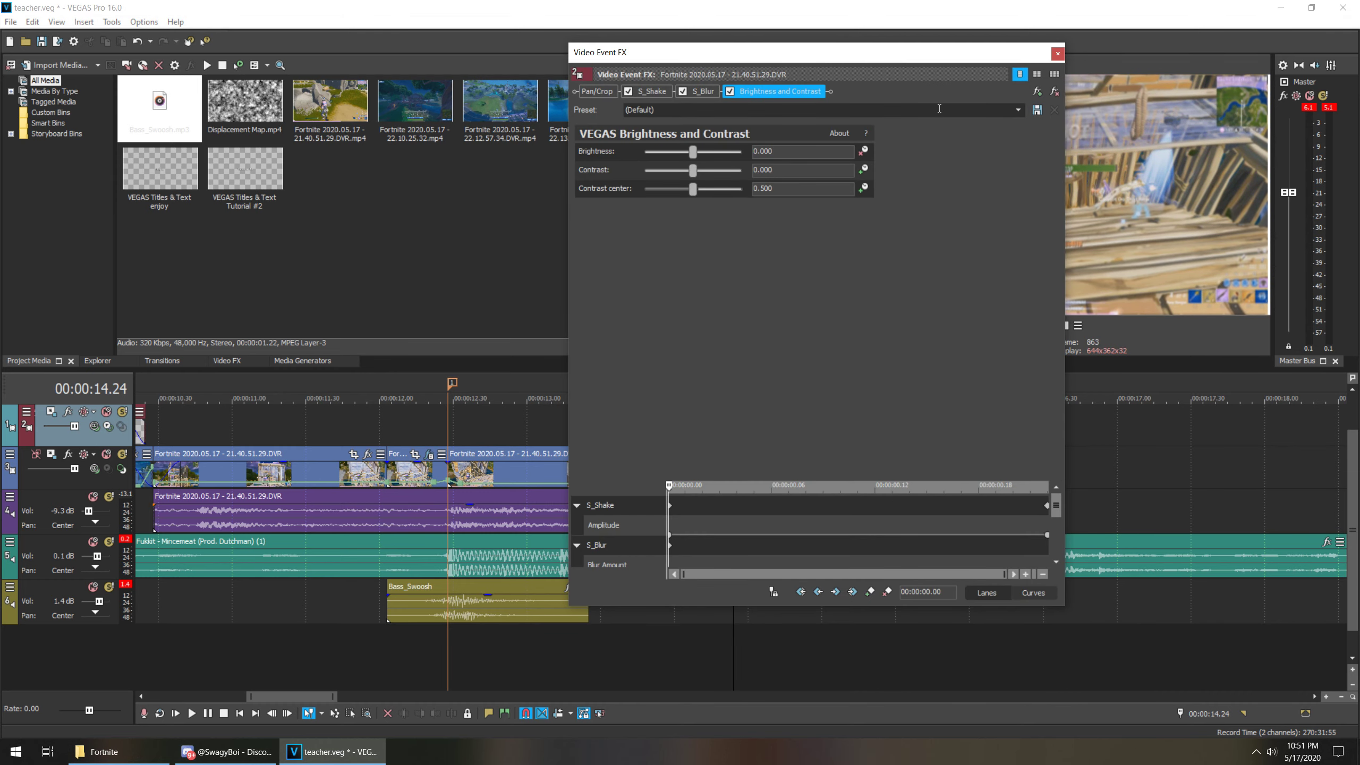
left_click(1051, 90)
left_click(1050, 90)
left_click(1051, 90)
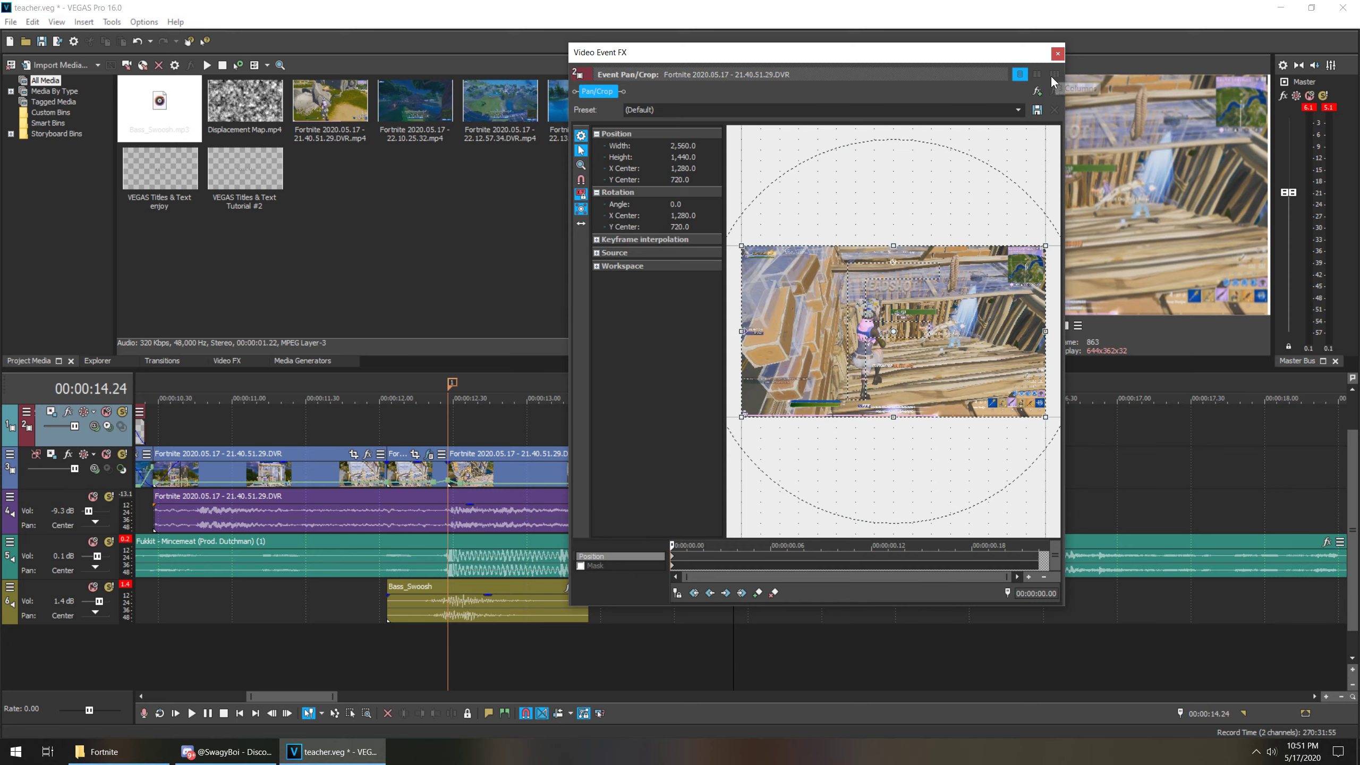
left_click(1058, 54)
scroll(758, 461, "up", 2)
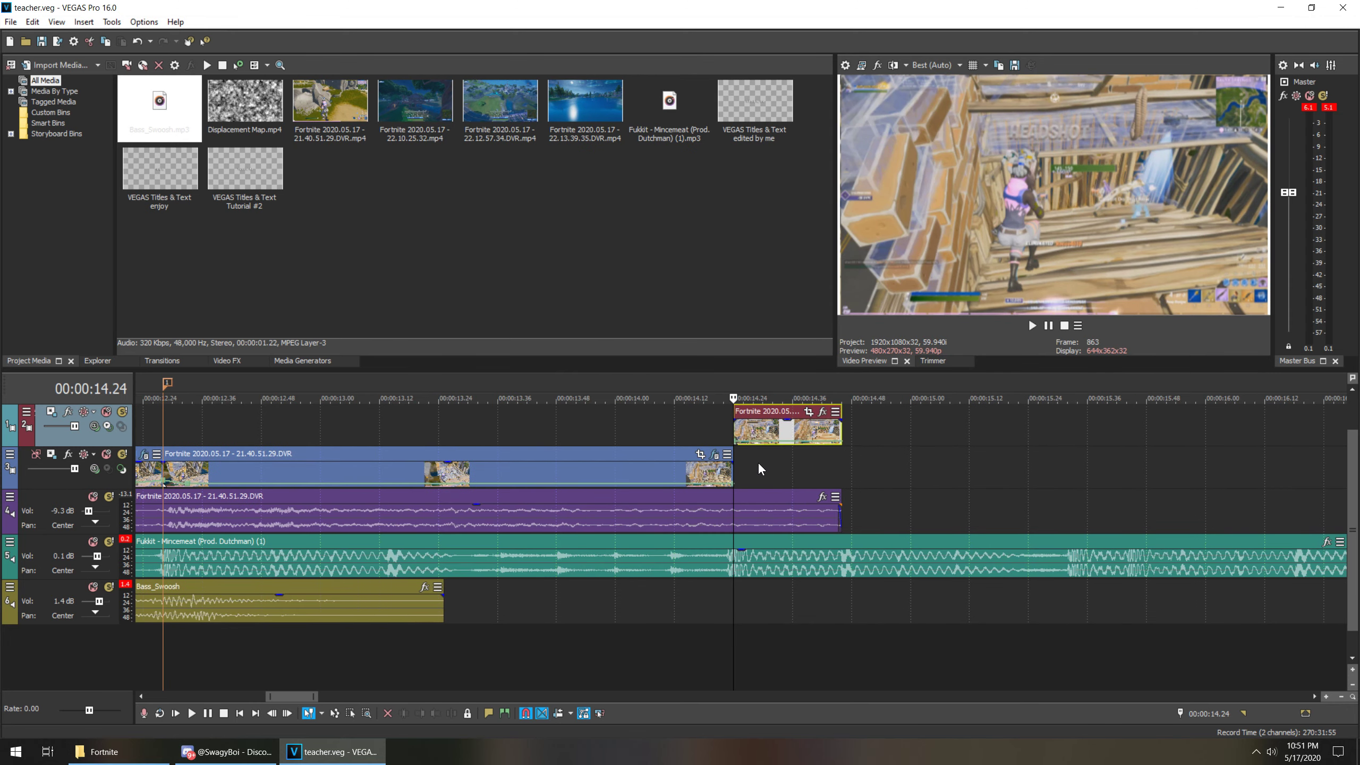
- Set the top overlay clip to 20% forward velocity and preview it
scroll(758, 461, "up", 4)
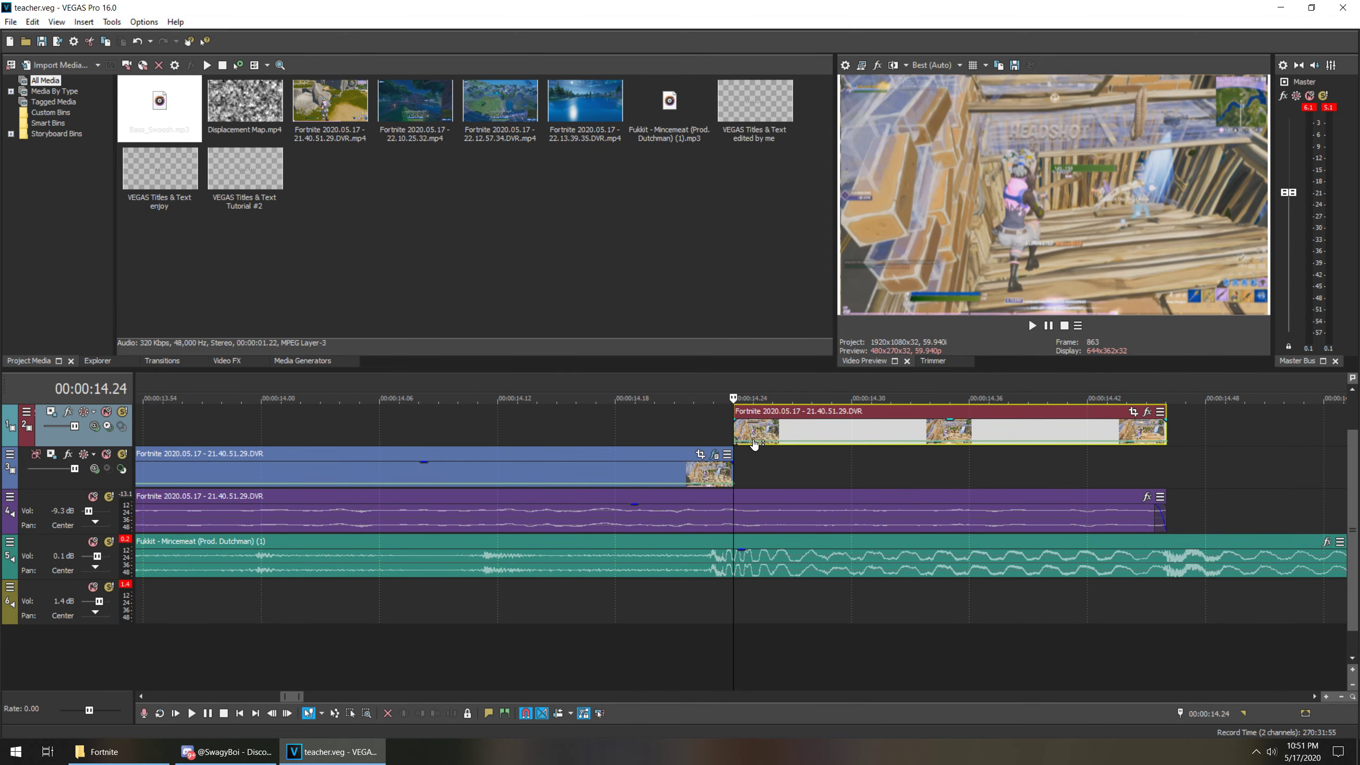
mouse_move(737, 444)
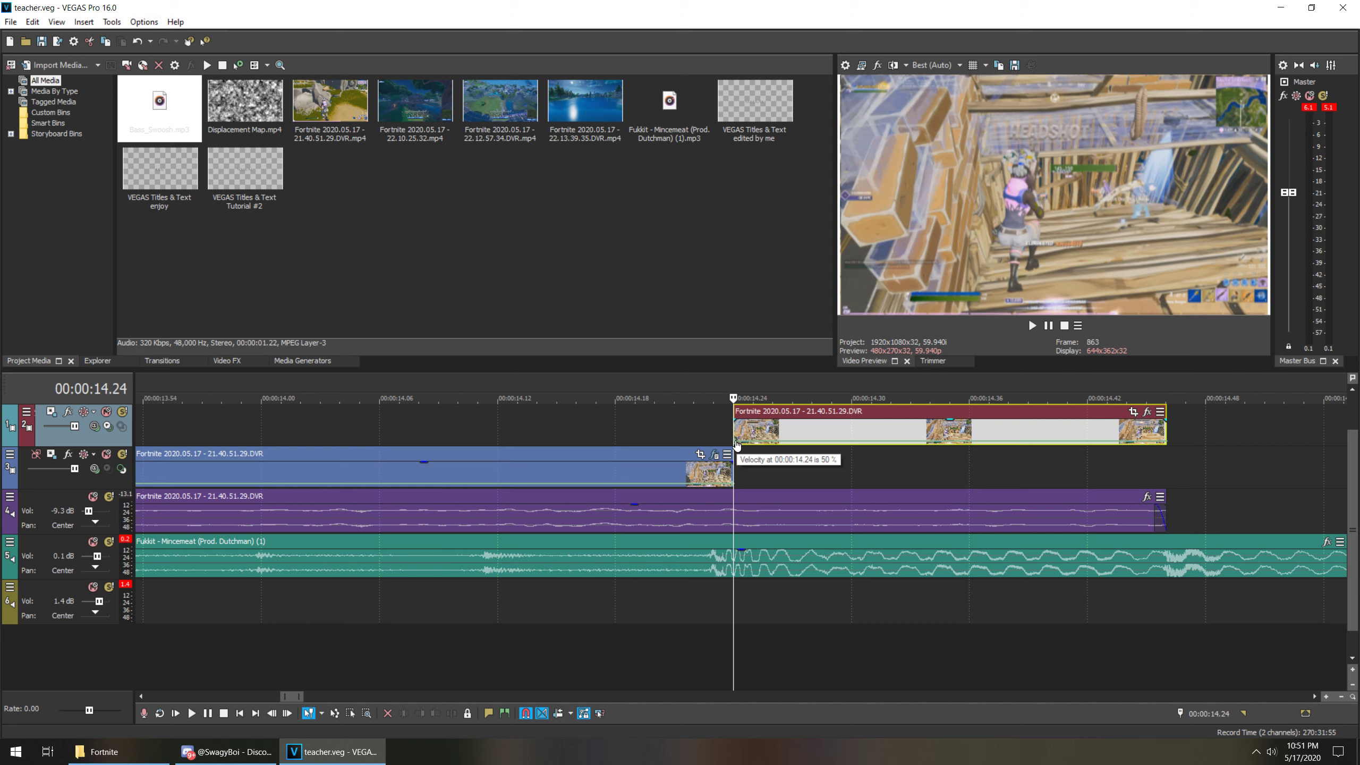
right_click(737, 445)
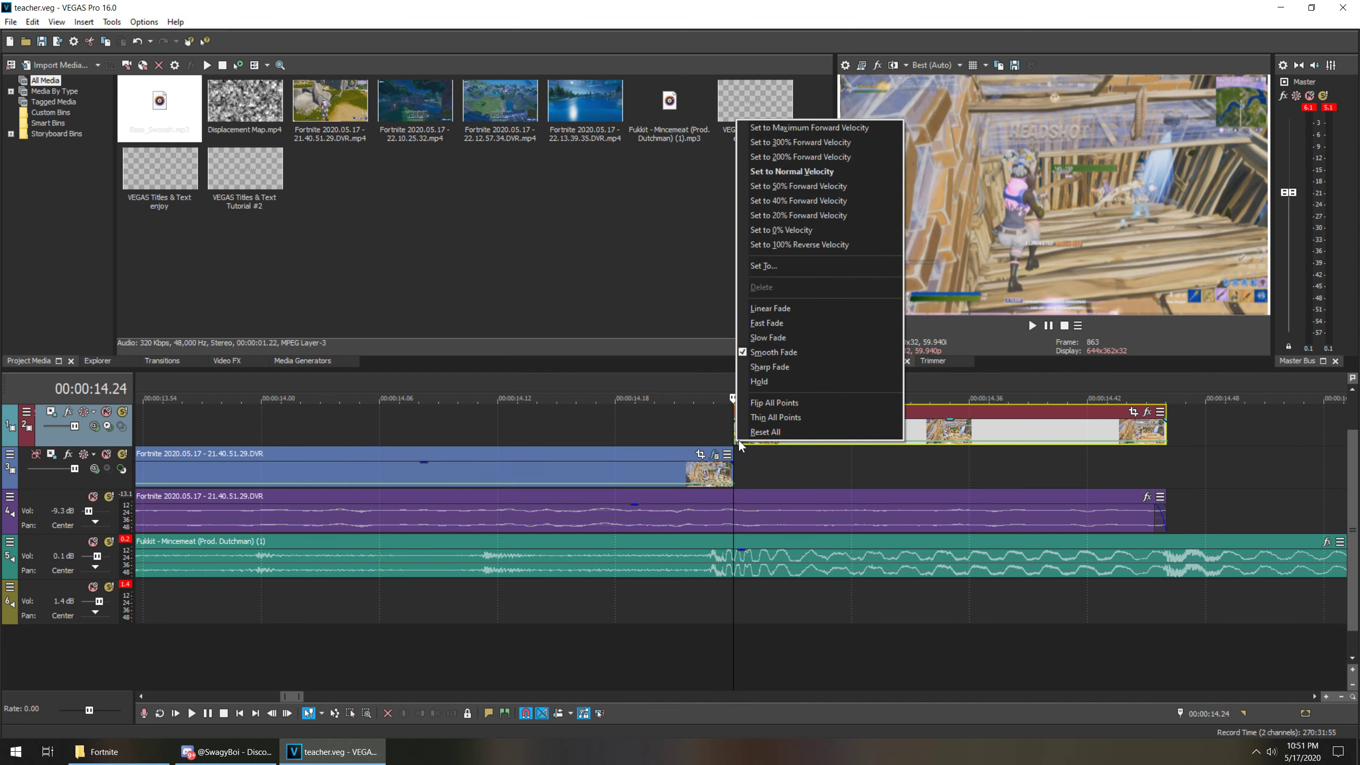
left_click(795, 215)
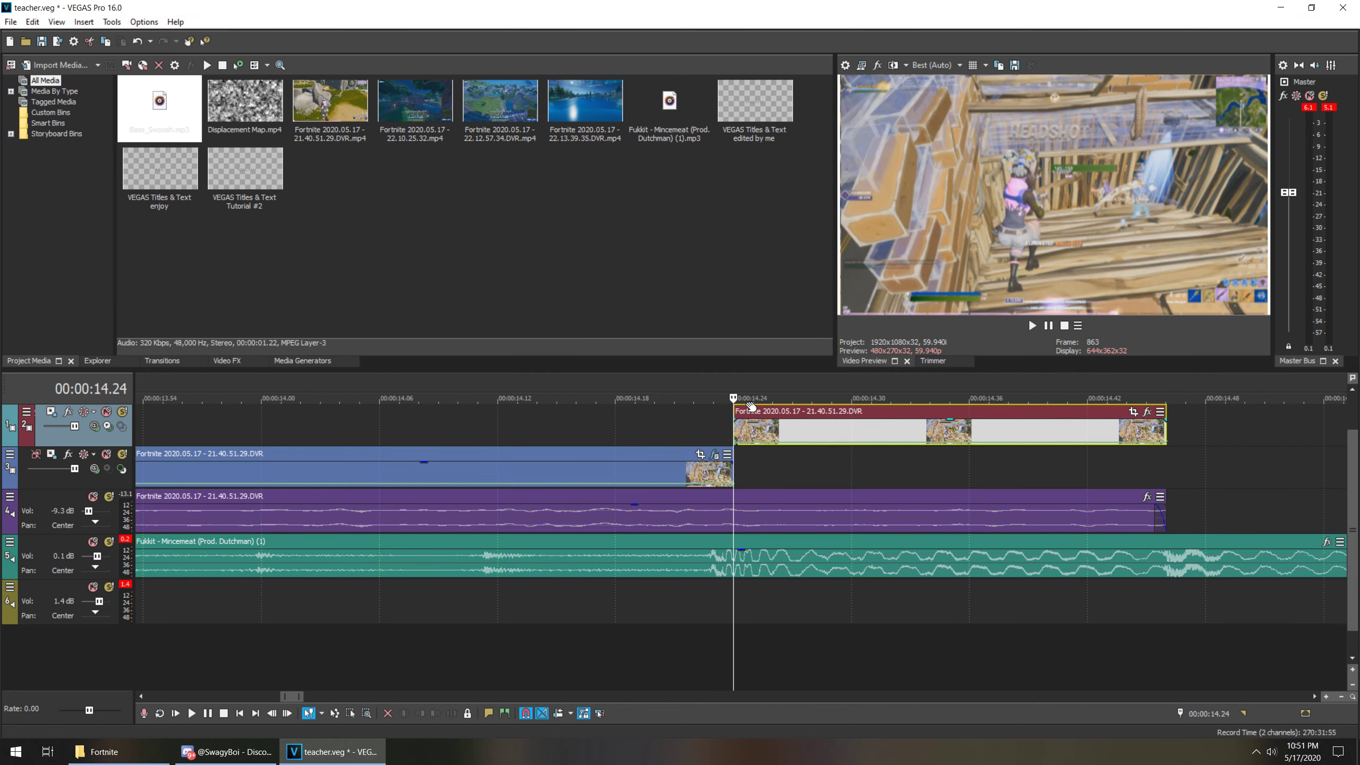
left_click(1032, 325)
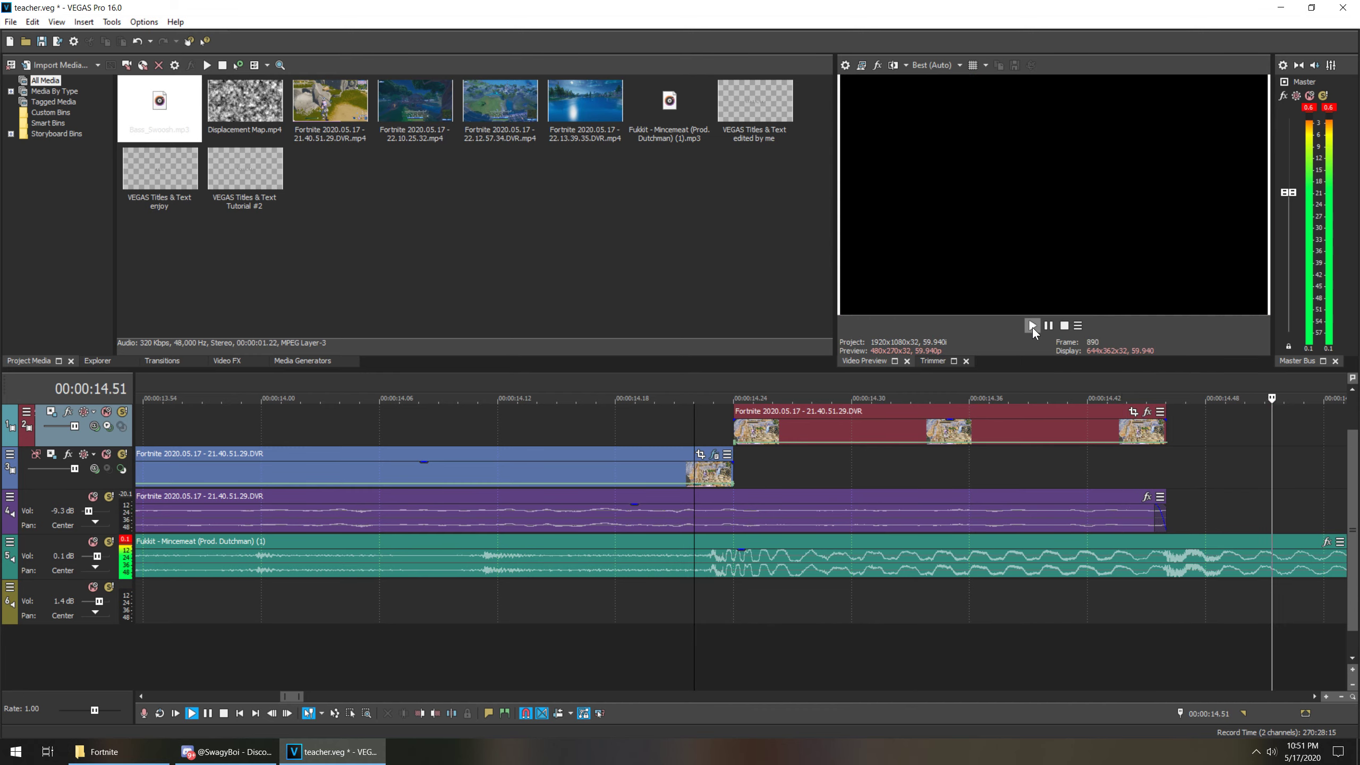
left_click(1048, 325)
scroll(836, 438, "down", 4)
- Extend the slowed overlay clip's right edge and play it back from just before it
left_click_drag(713, 432, 900, 432)
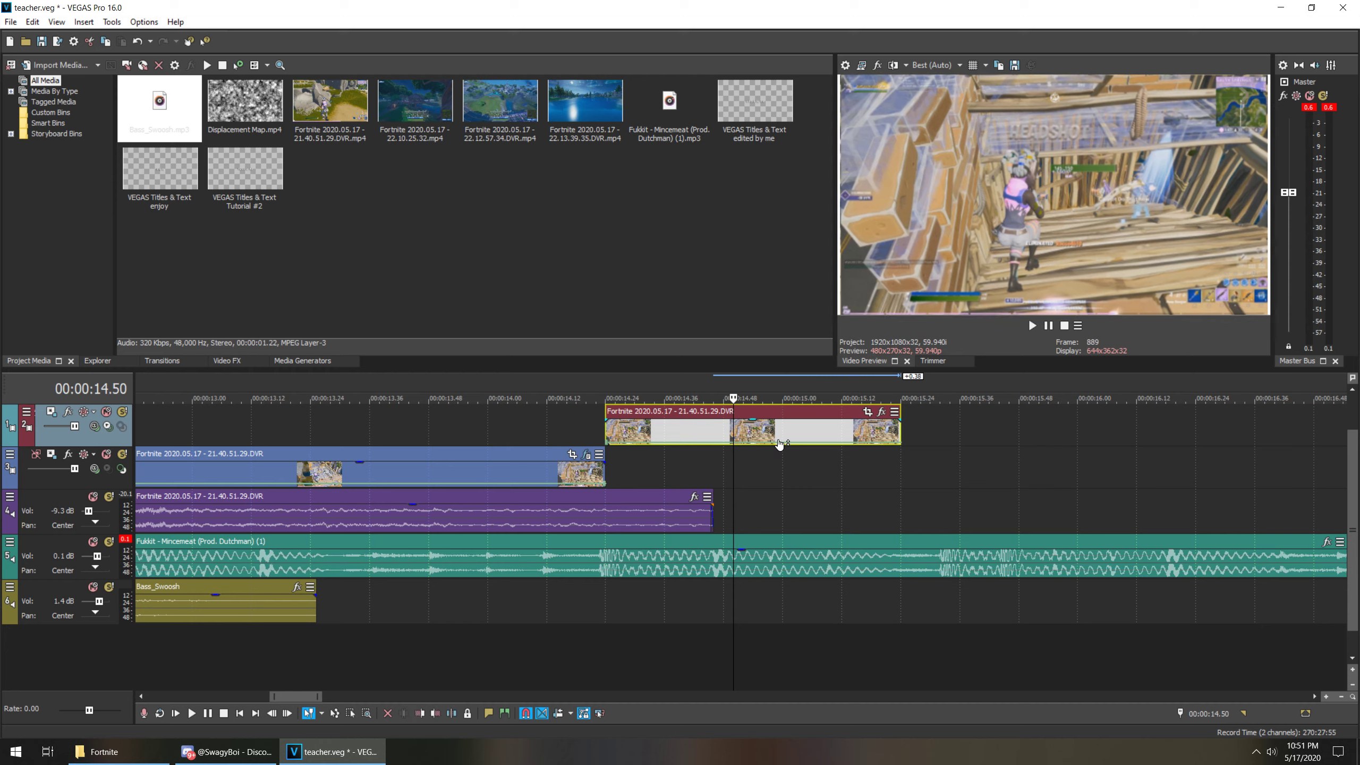
left_click(597, 431)
left_click(1031, 326)
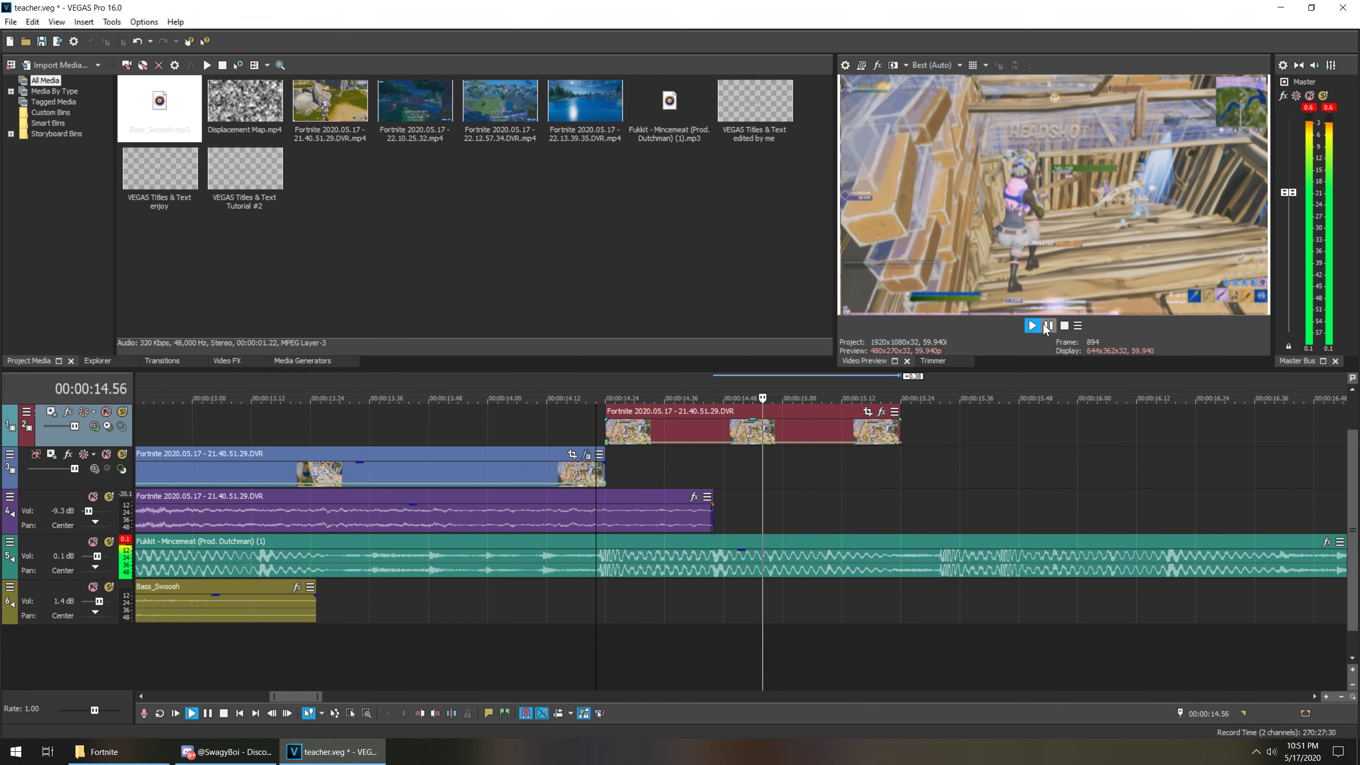
left_click(1047, 326)
scroll(958, 493, "down", 4)
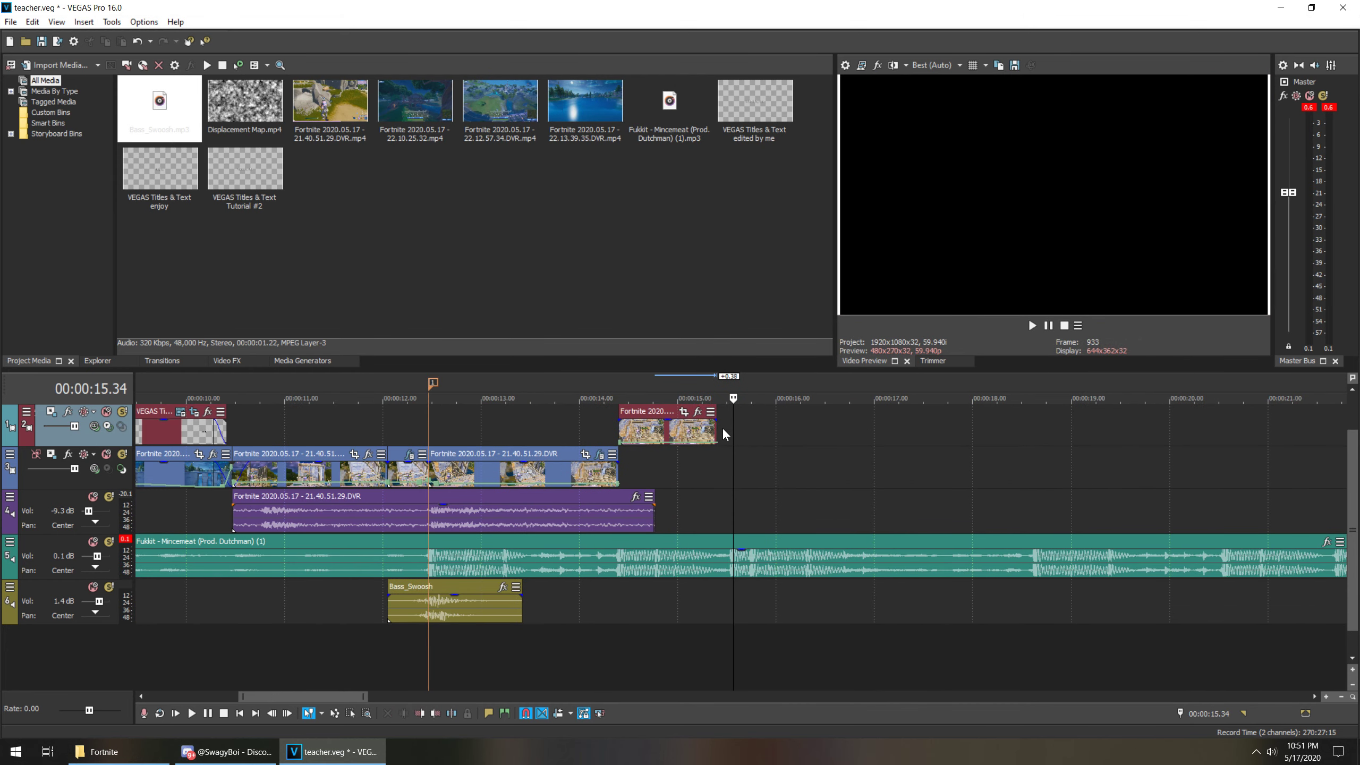